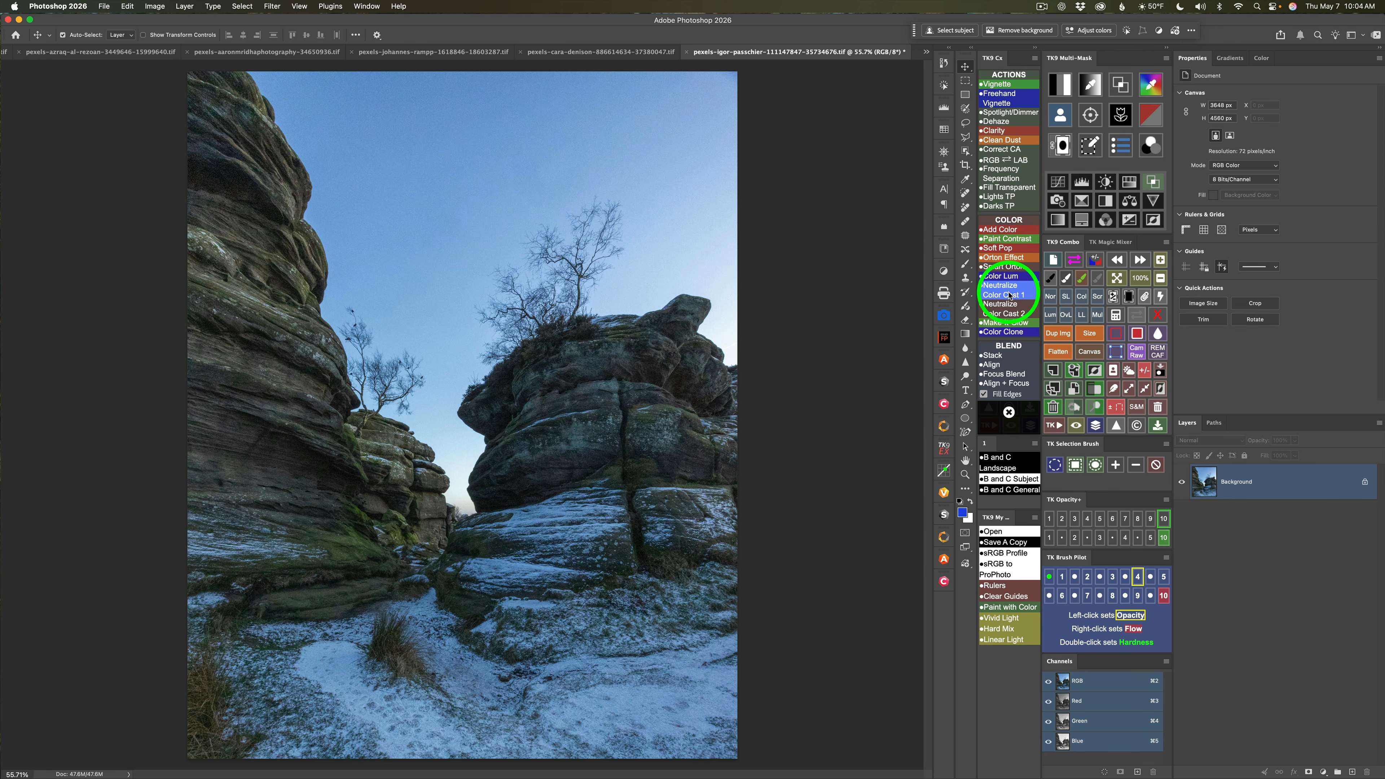
Run Neutralize Color Cast 1 on the rock landscape and compare the corrected layer with the original.
click(1009, 290)
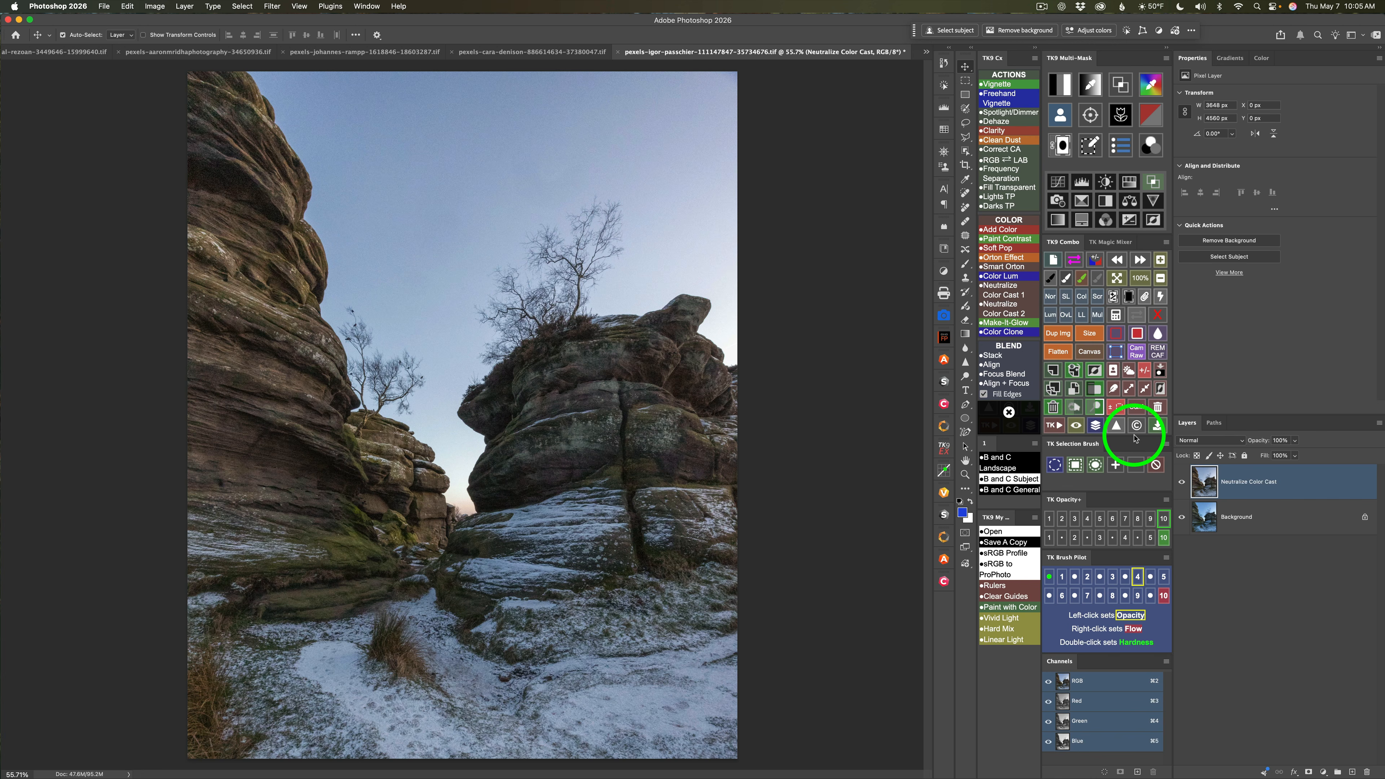
click(1182, 482)
click(1182, 482)
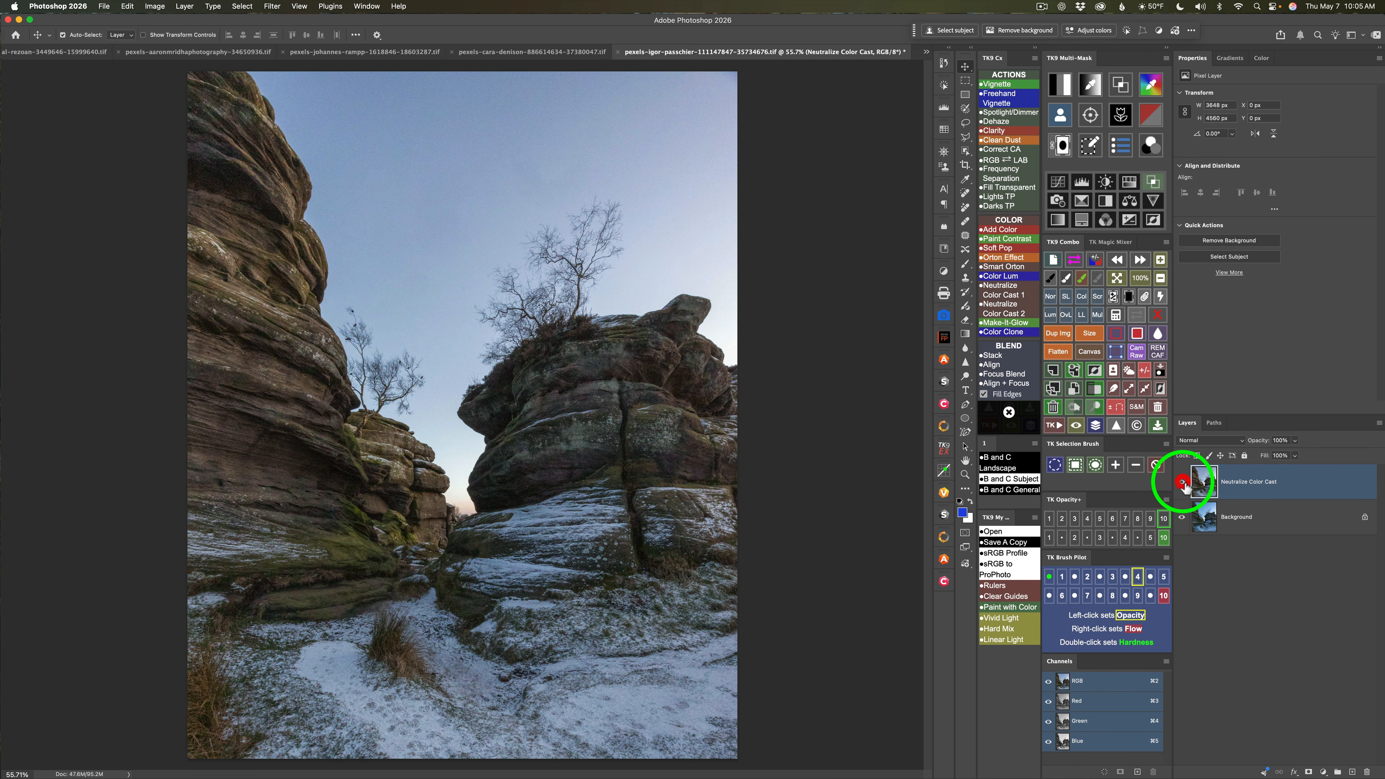
click(1295, 442)
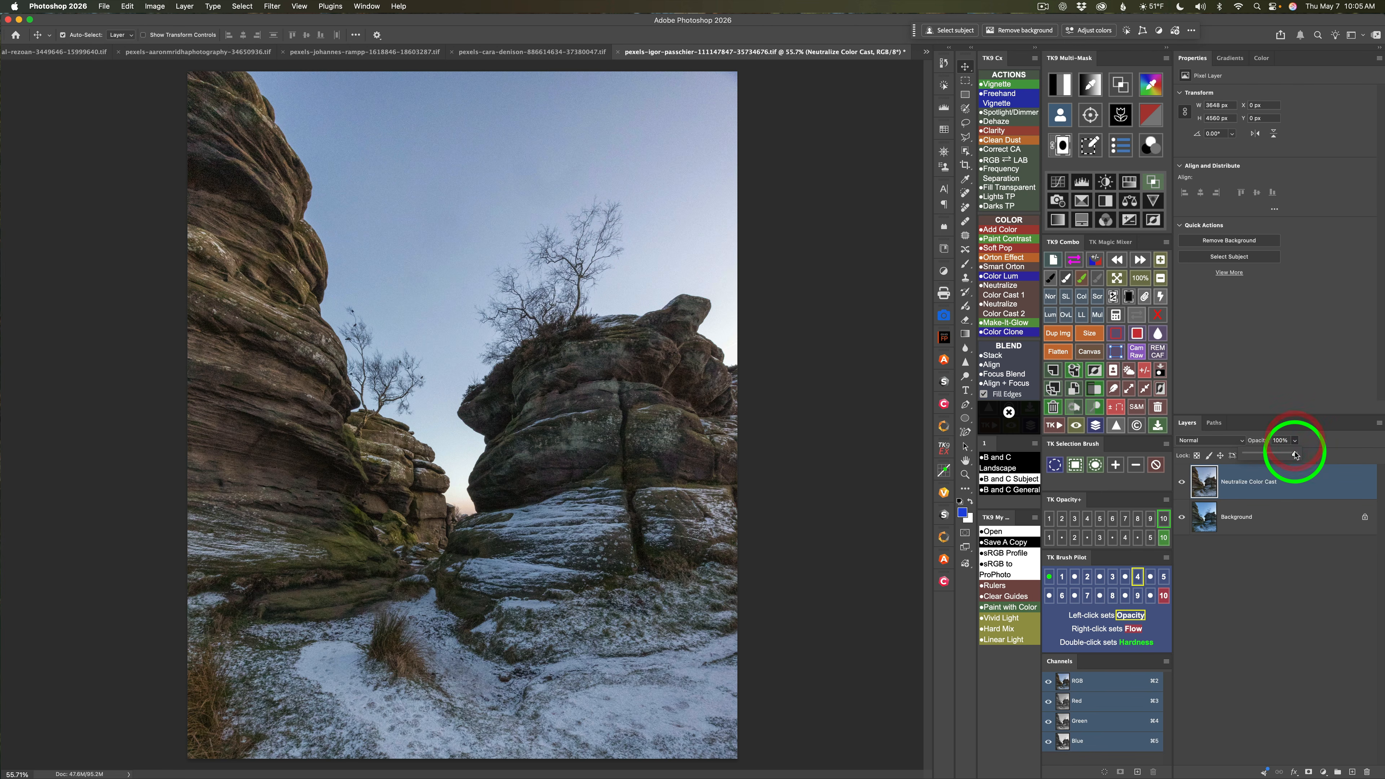
click(1322, 443)
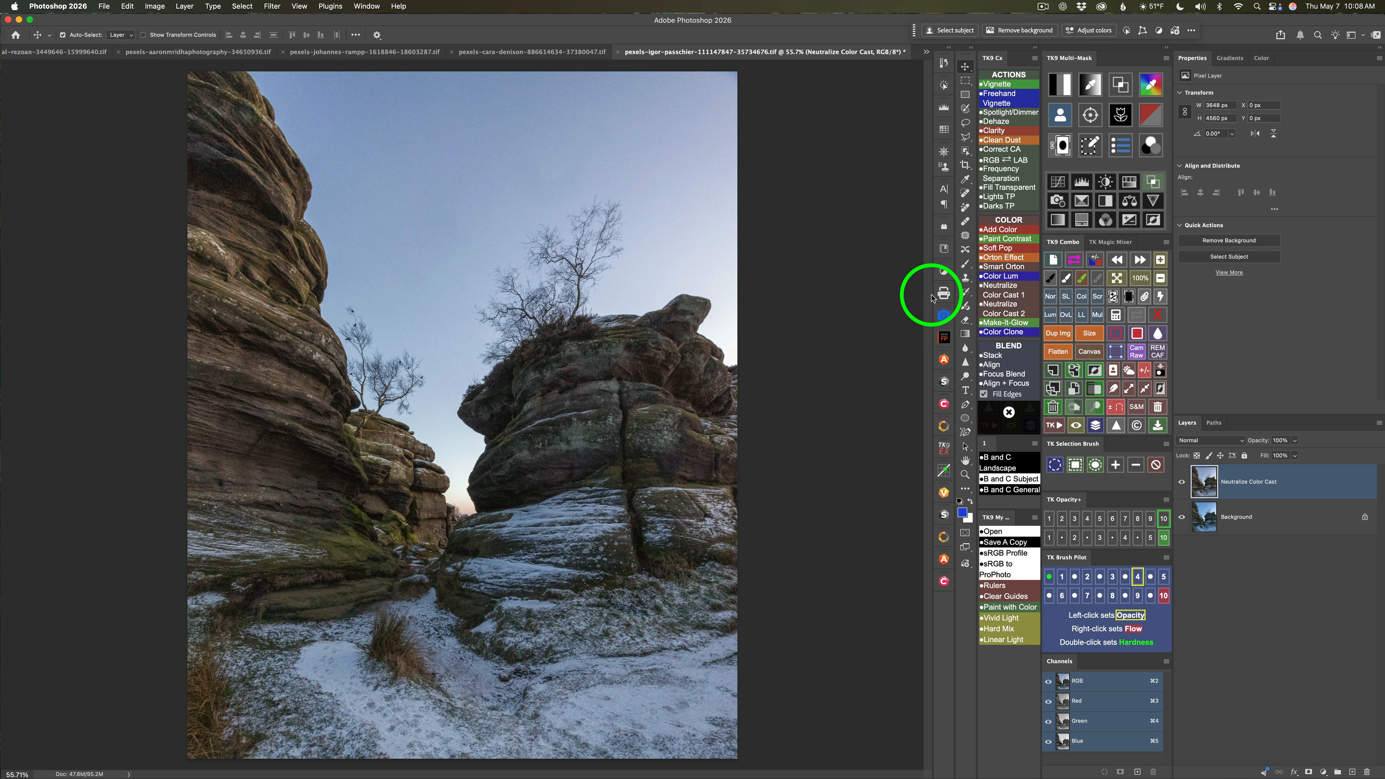
Read the description of Neutralize Color Cast 1 and preview the Midtones 1 to 3 and Lights 1 luminosity masks without applying any.
mouse_move(1006, 293)
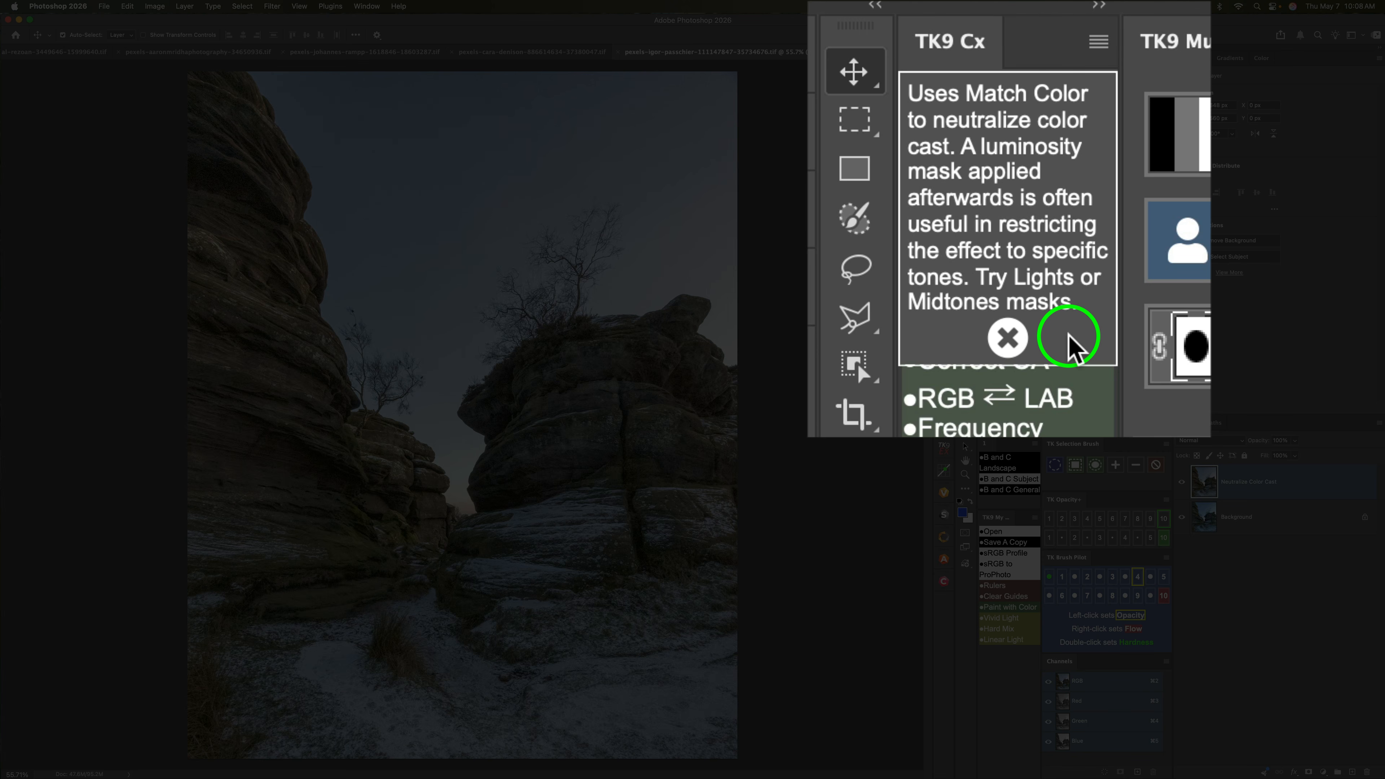
click(1005, 338)
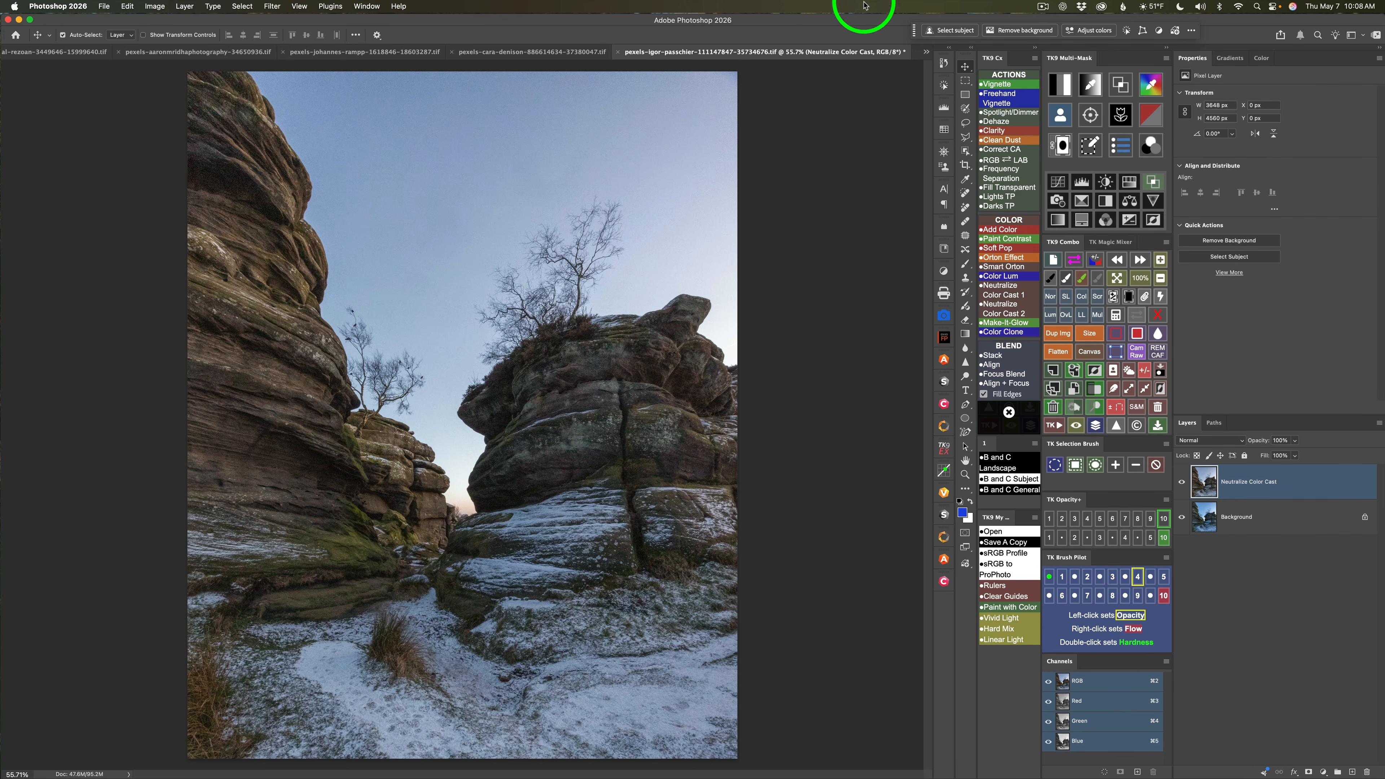
click(1062, 88)
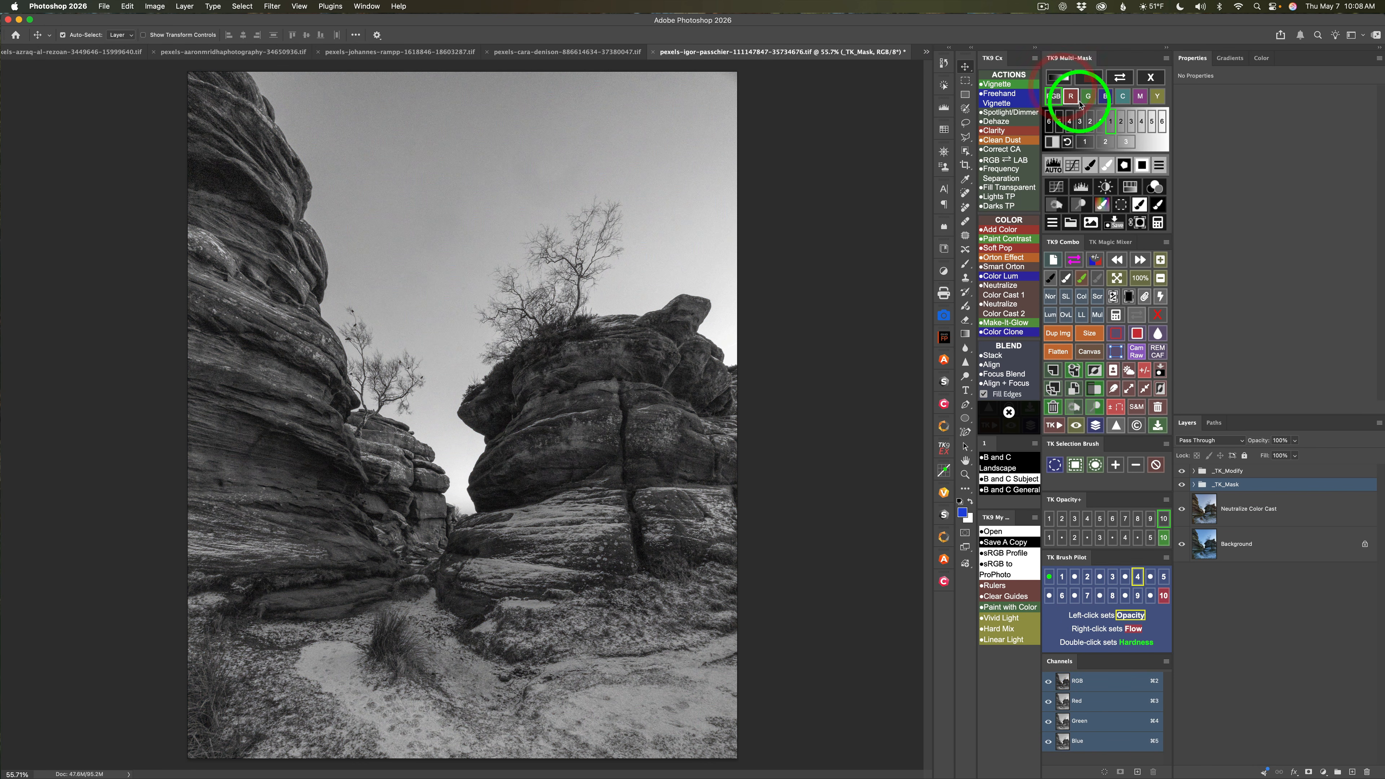
click(1086, 142)
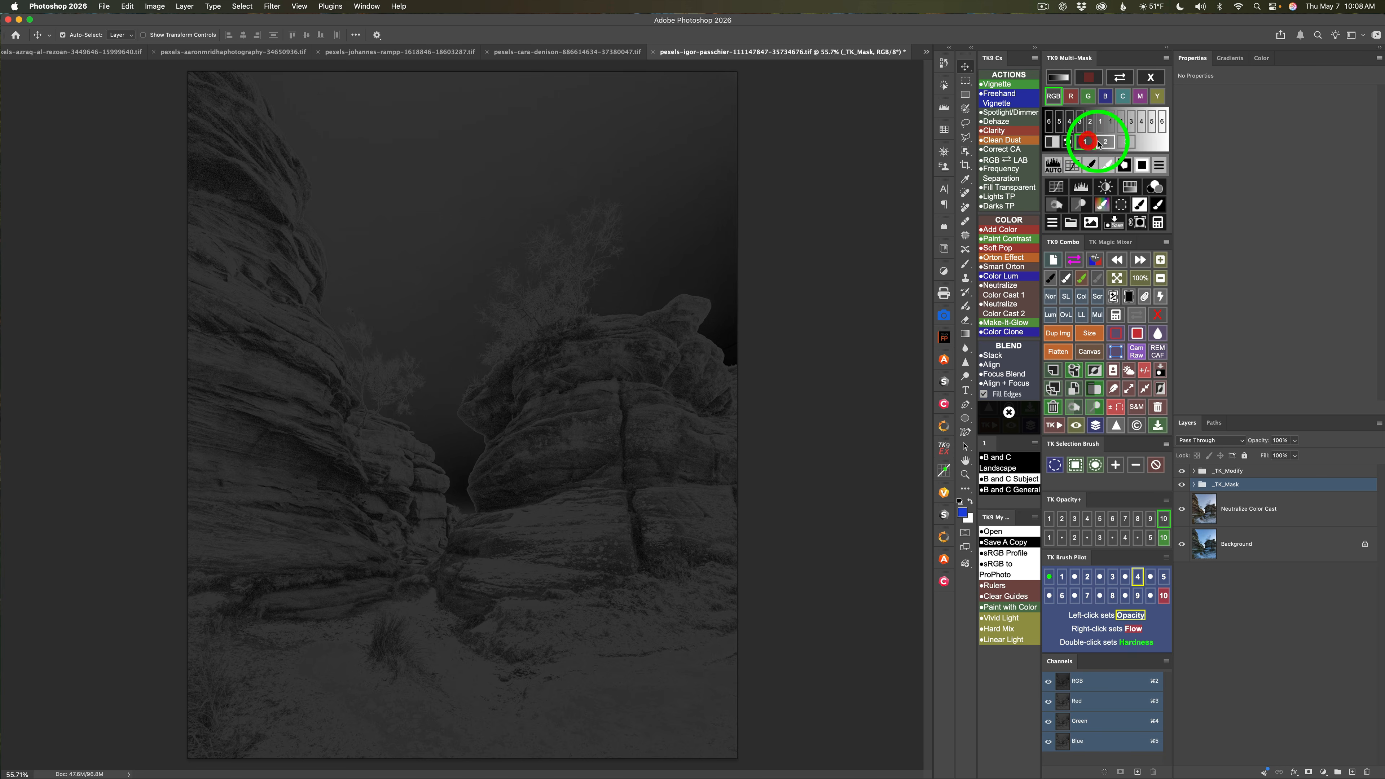
click(1104, 141)
click(1126, 142)
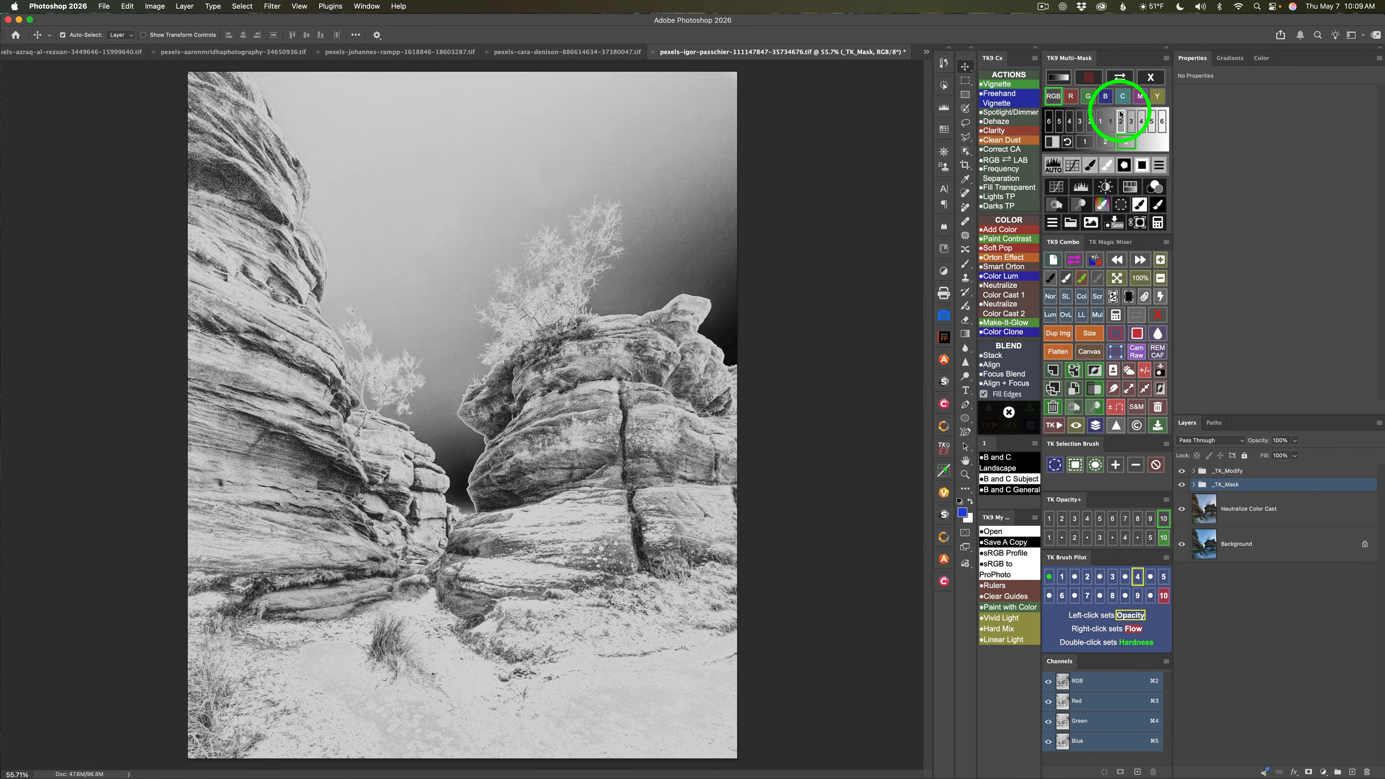
click(1111, 122)
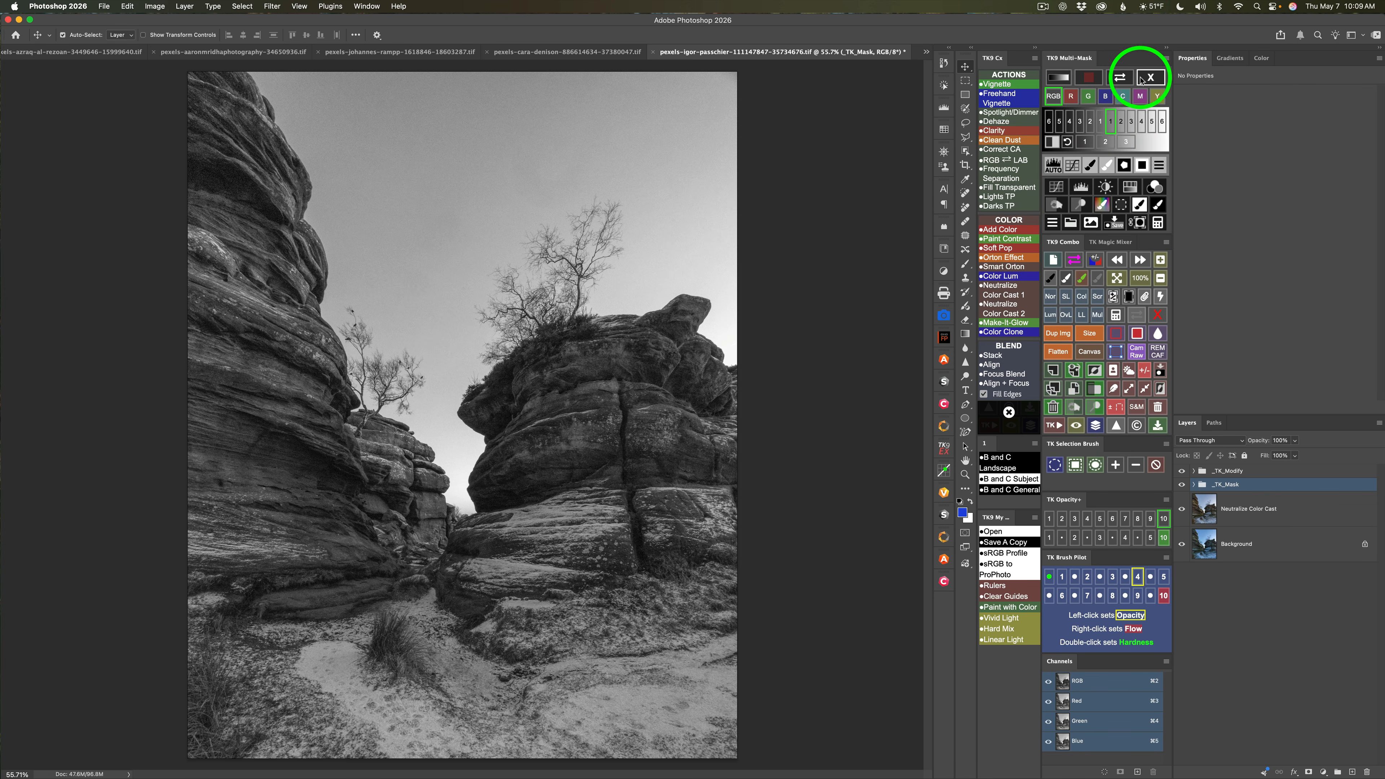
click(1151, 78)
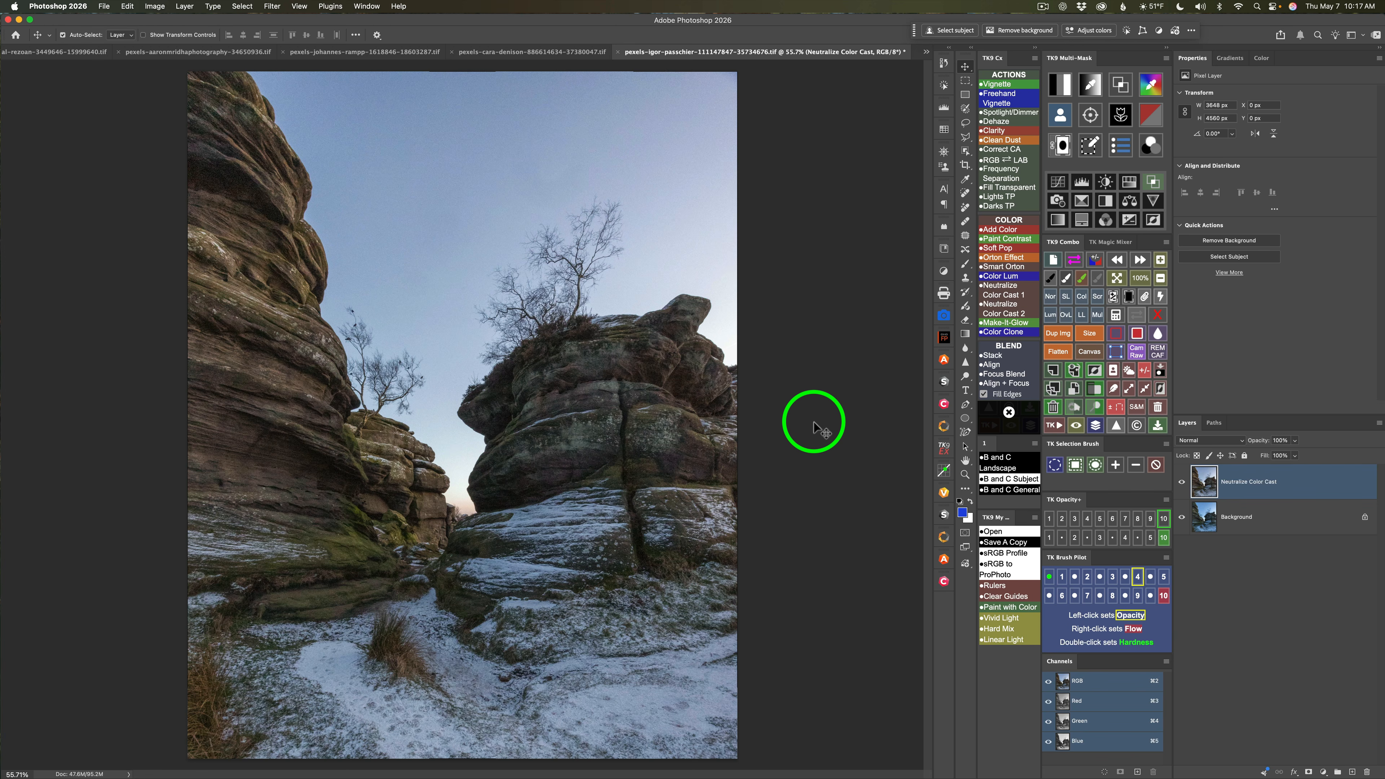
Apply Neutralize Color Cast 1 to the rock landscape a second time and compare the new layer with the first correction.
click(1006, 293)
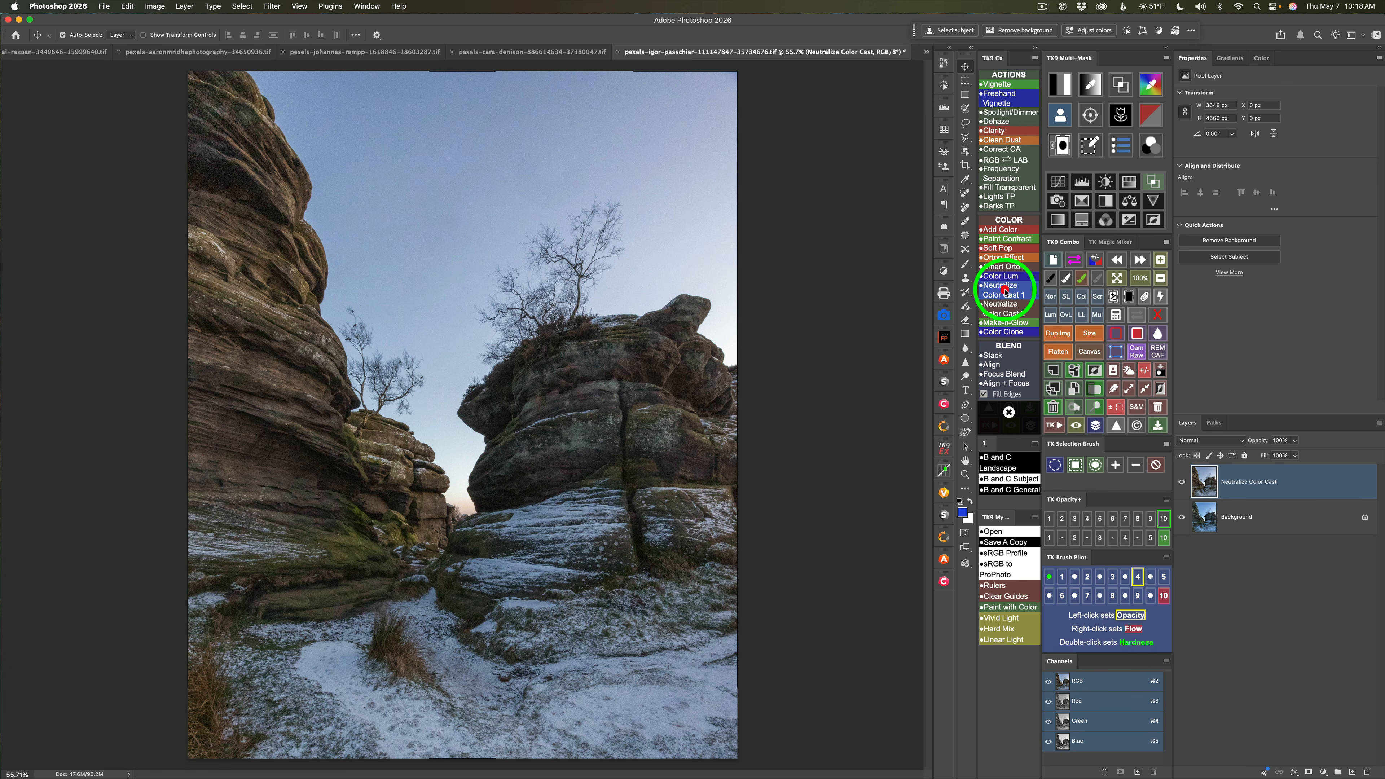
click(1182, 483)
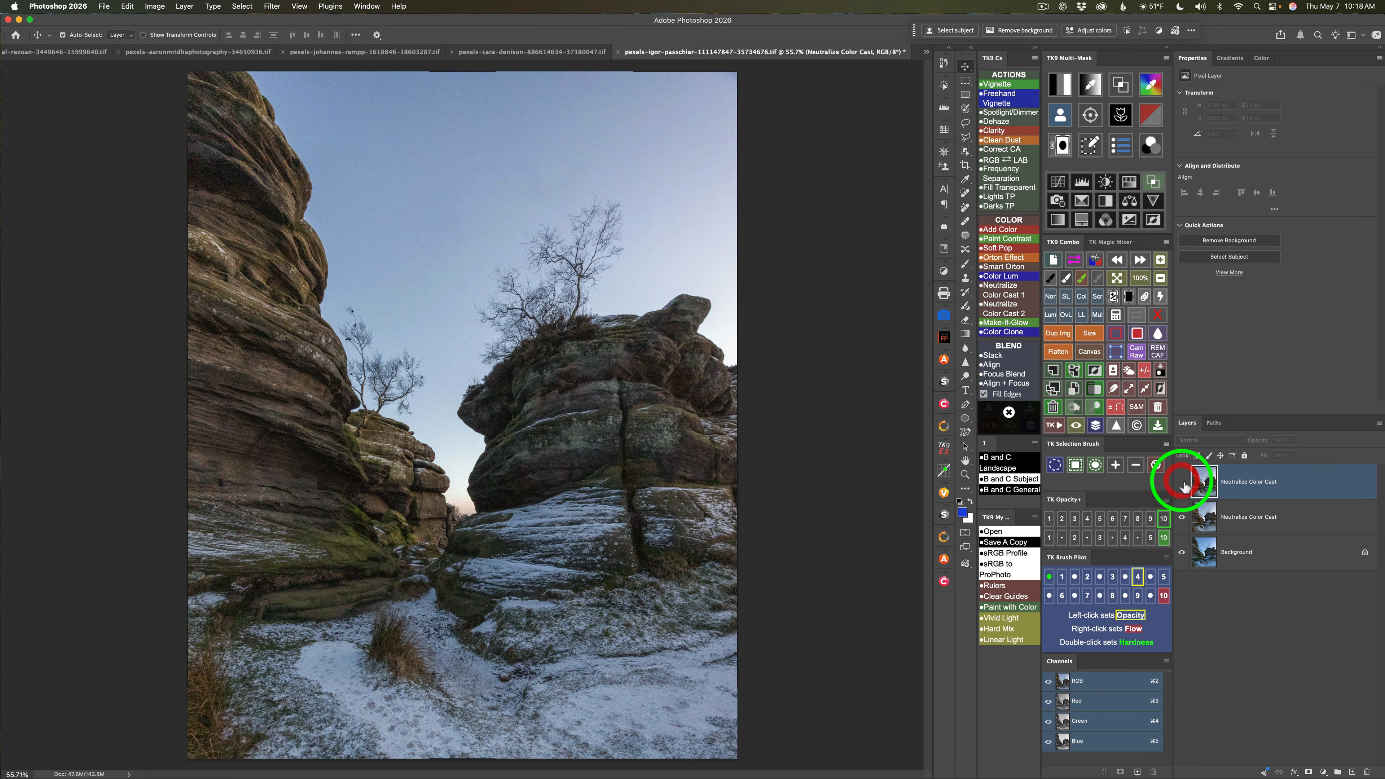
click(1182, 482)
click(1182, 482)
click(1182, 482)
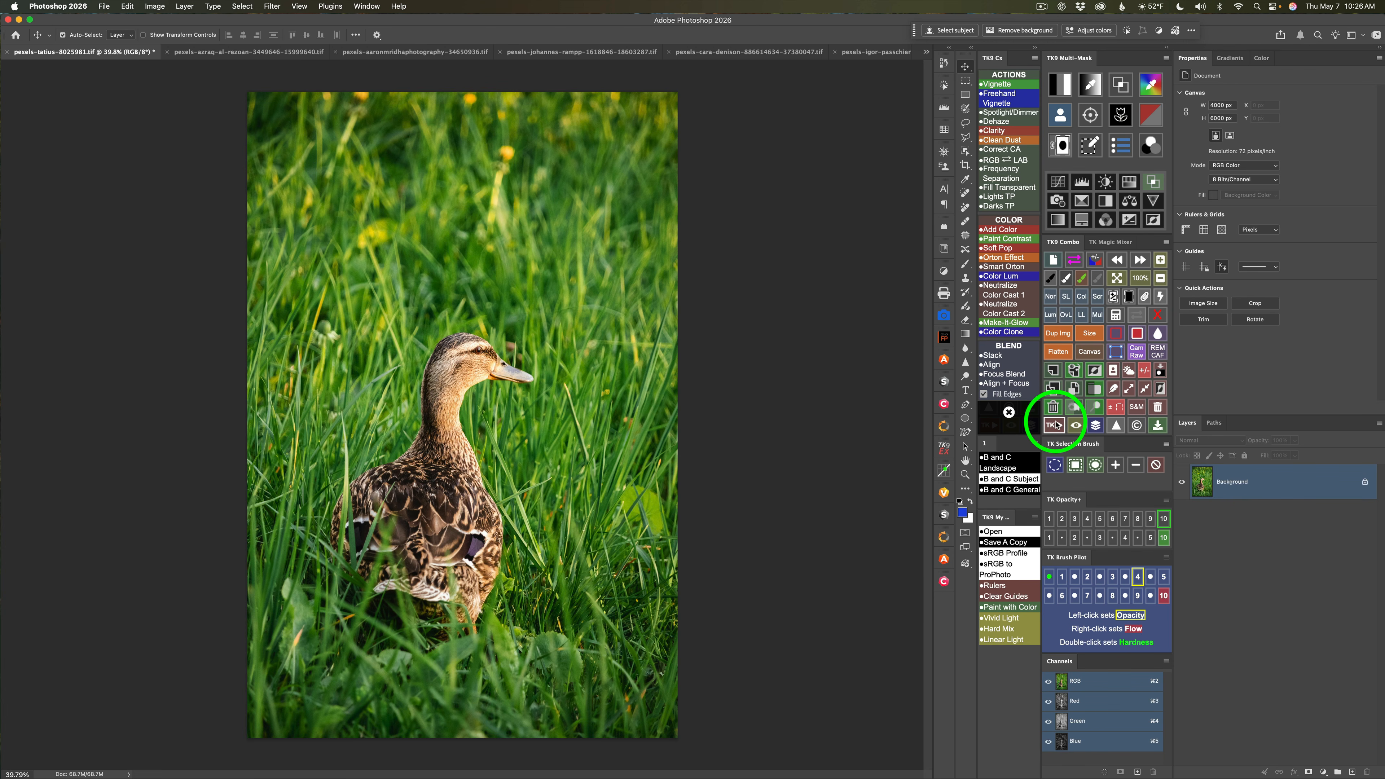
Run Neutralize Color Cast 1 on the duck photo, reduce the new layer's opacity to 41%, and compare with the original.
click(1006, 293)
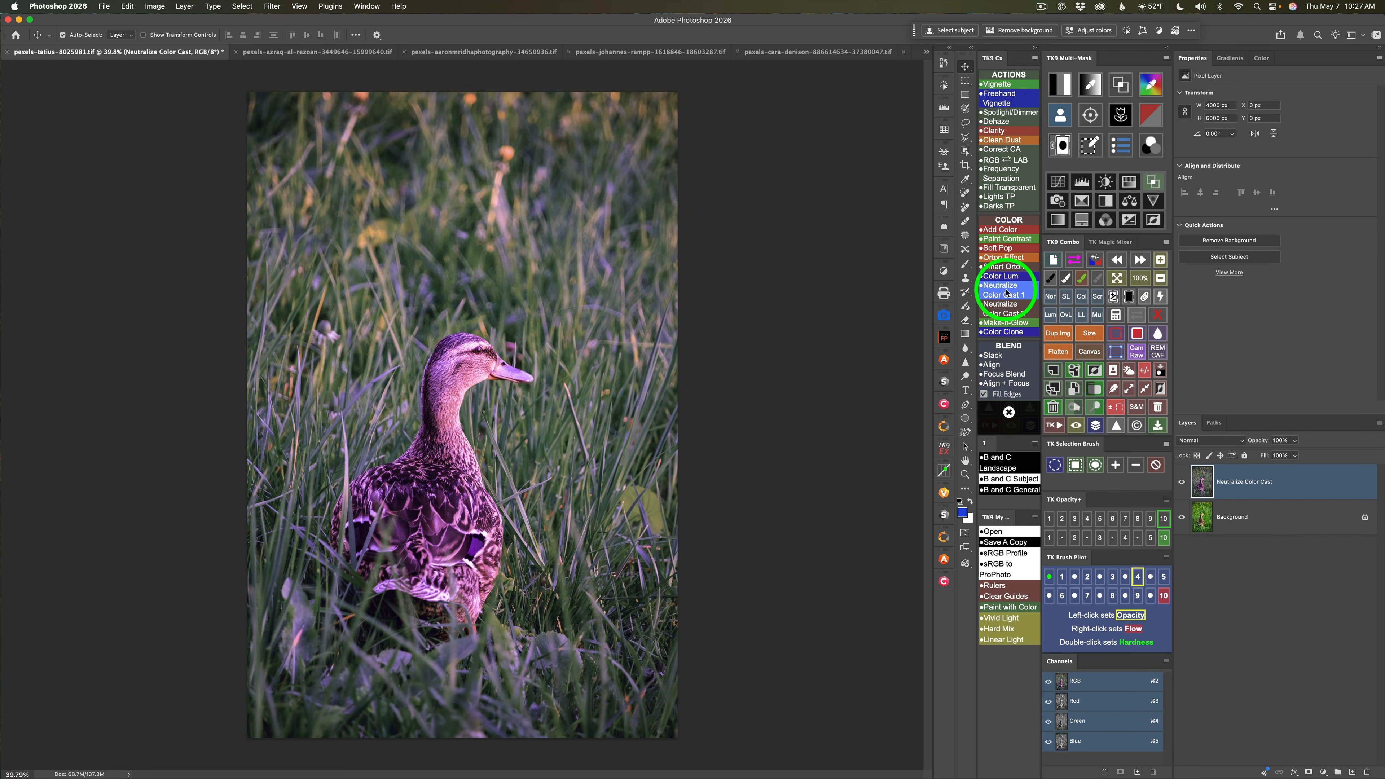
click(1294, 440)
drag(1296, 456, 1266, 457)
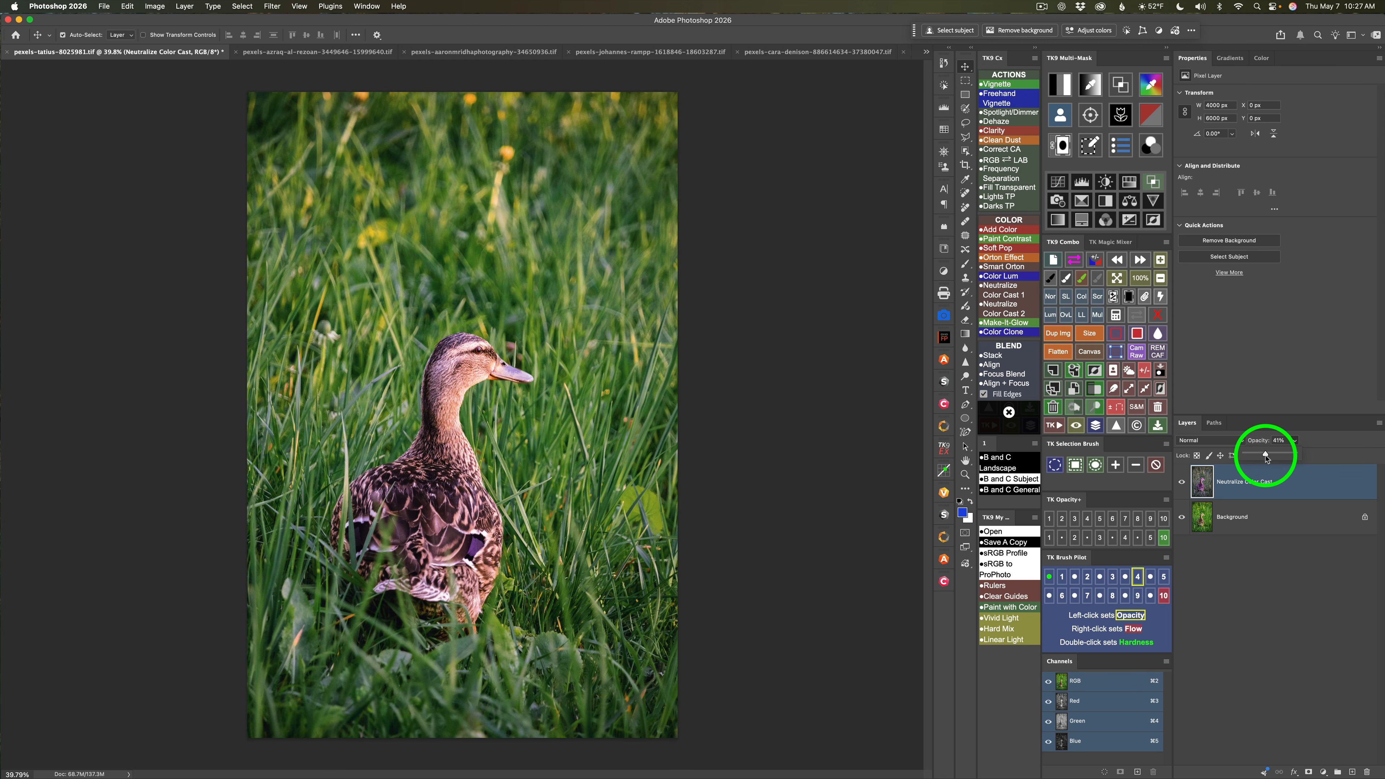
click(1183, 483)
click(1183, 483)
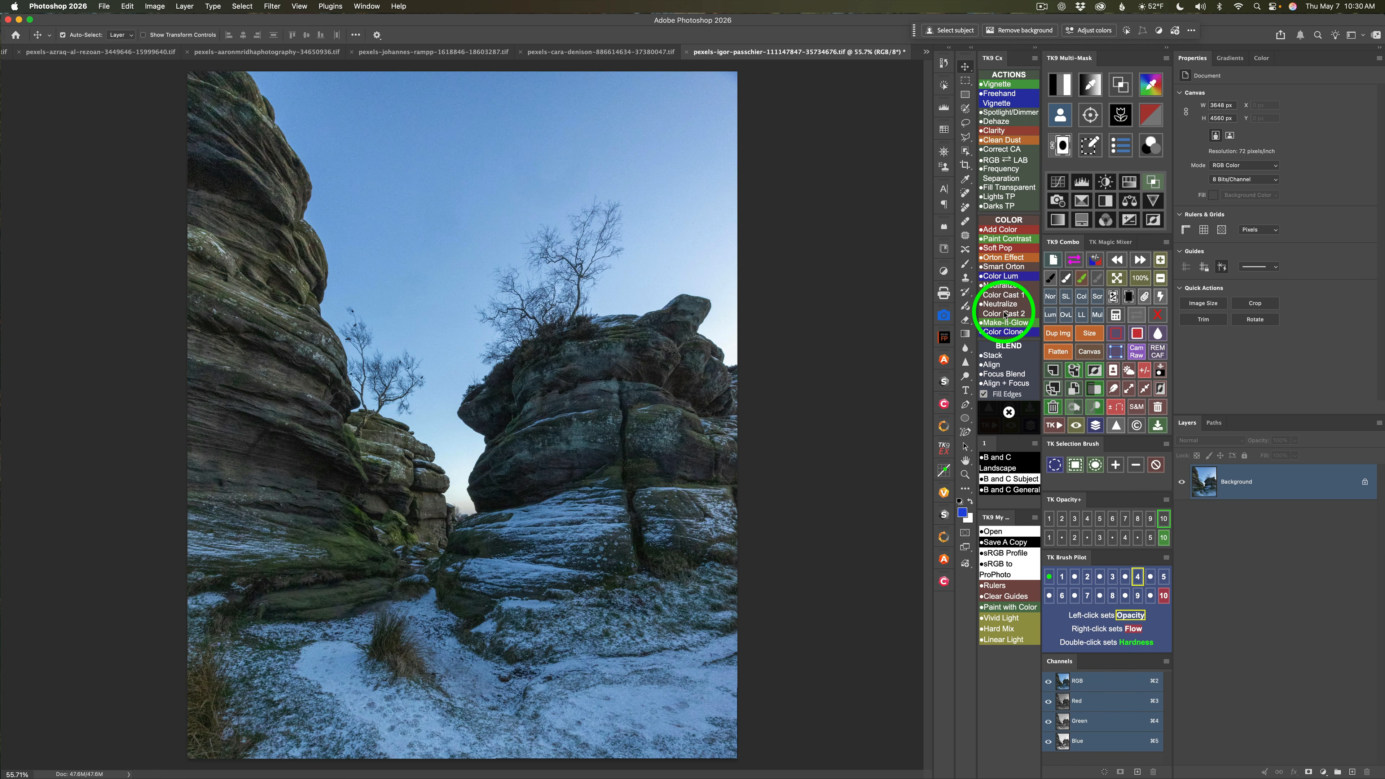
Read the description of Neutralize Color Cast 2, run it on the rock landscape, and compare the result with the original.
mouse_move(1003, 315)
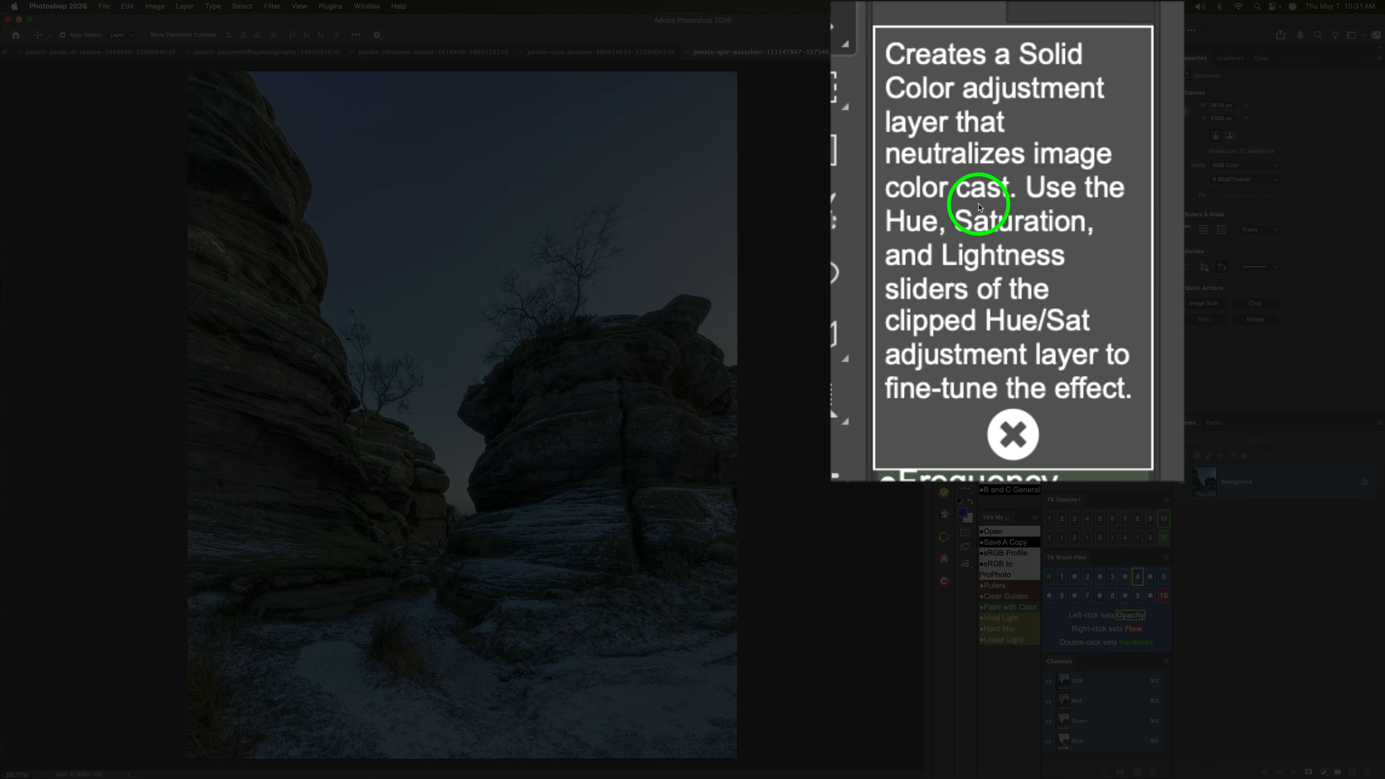
click(1013, 432)
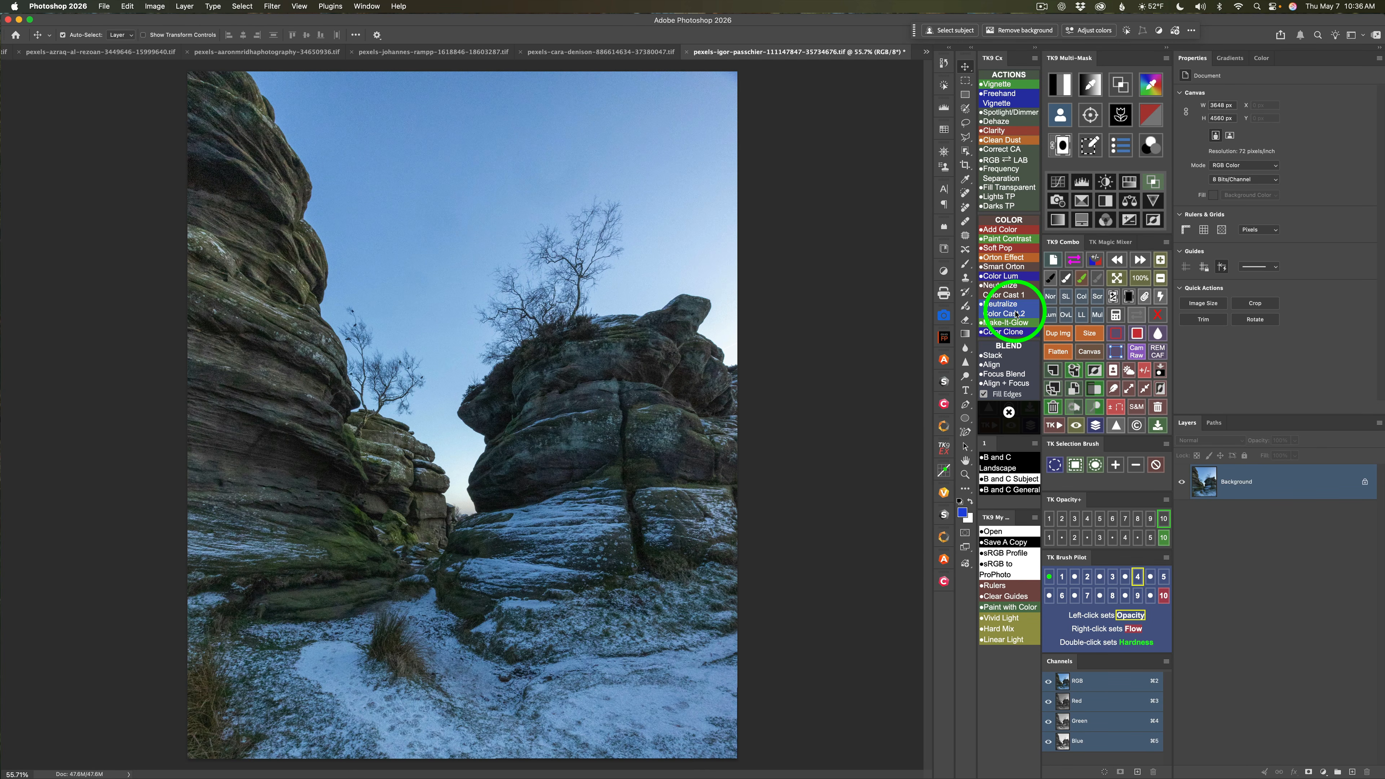
click(1016, 315)
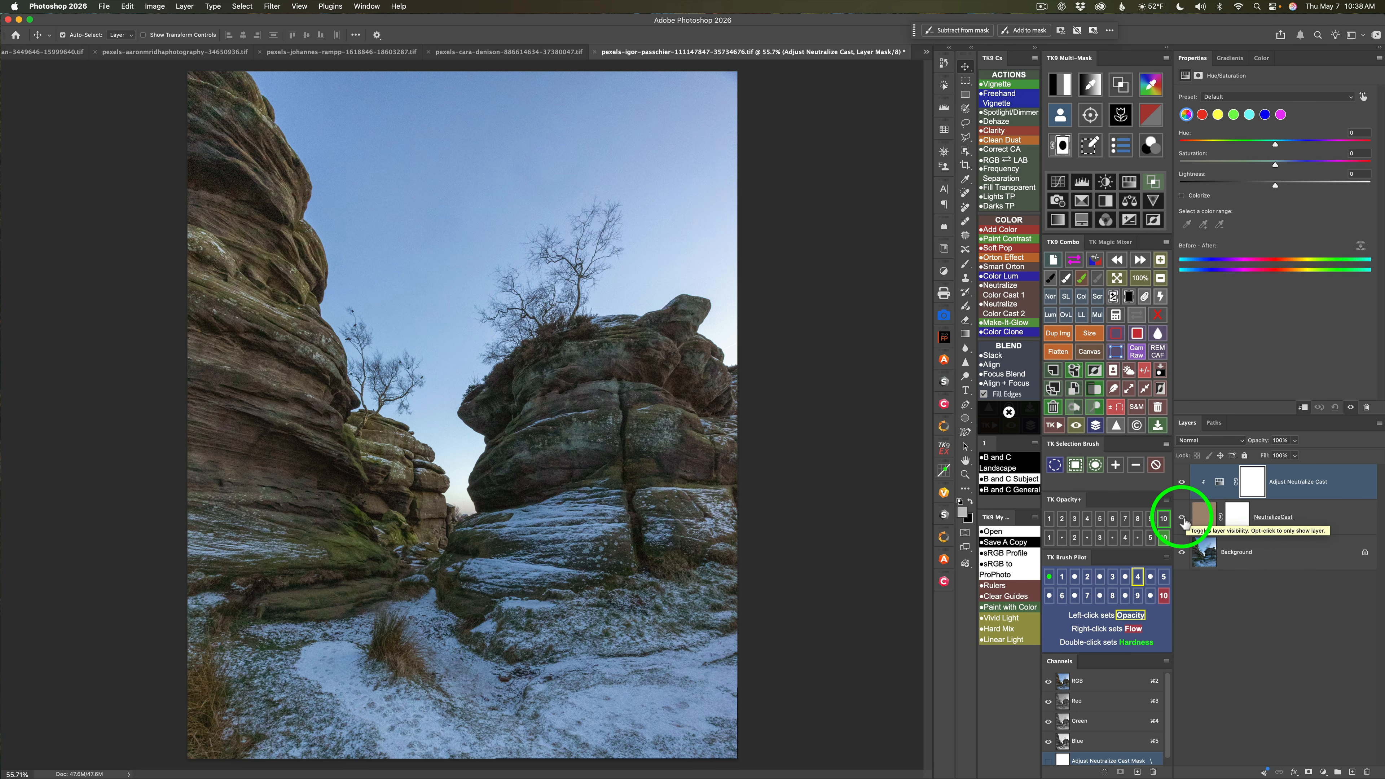
click(1182, 518)
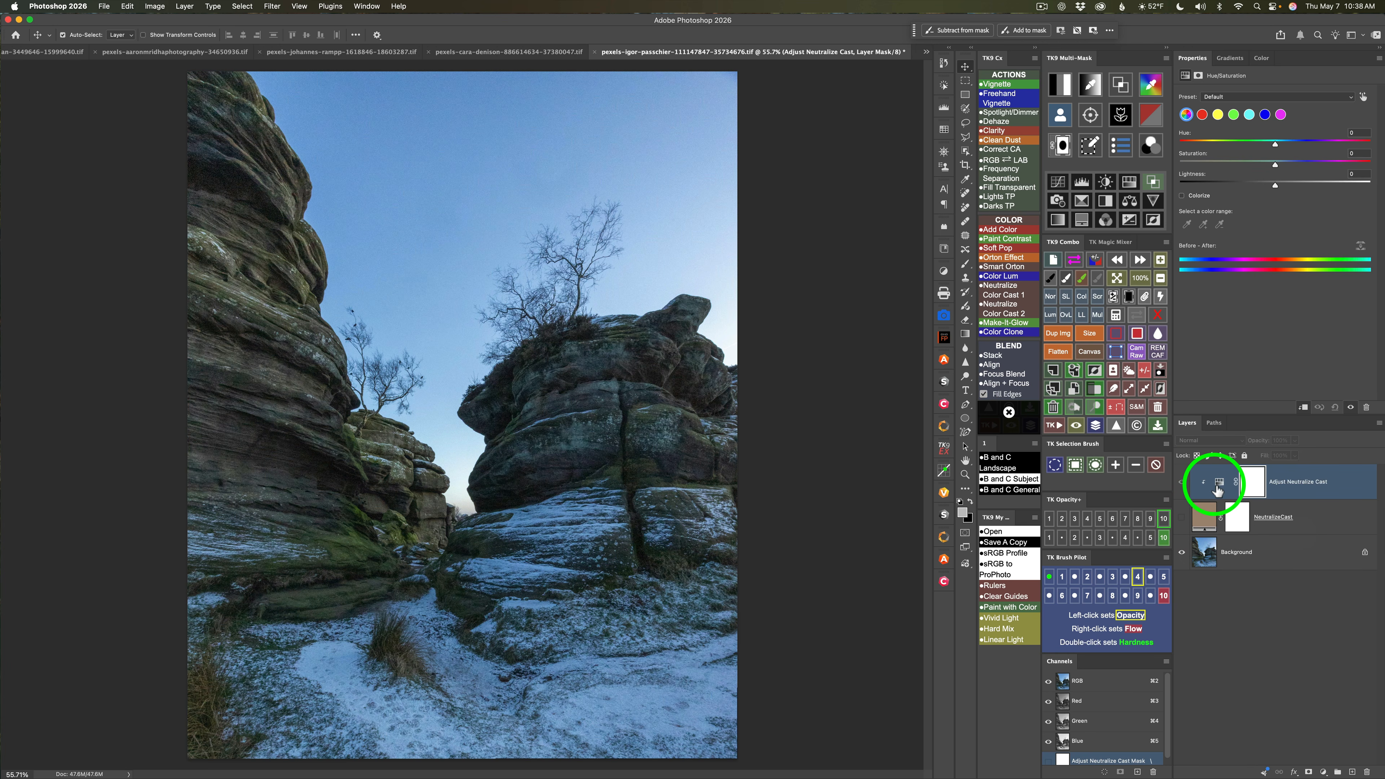
click(1182, 522)
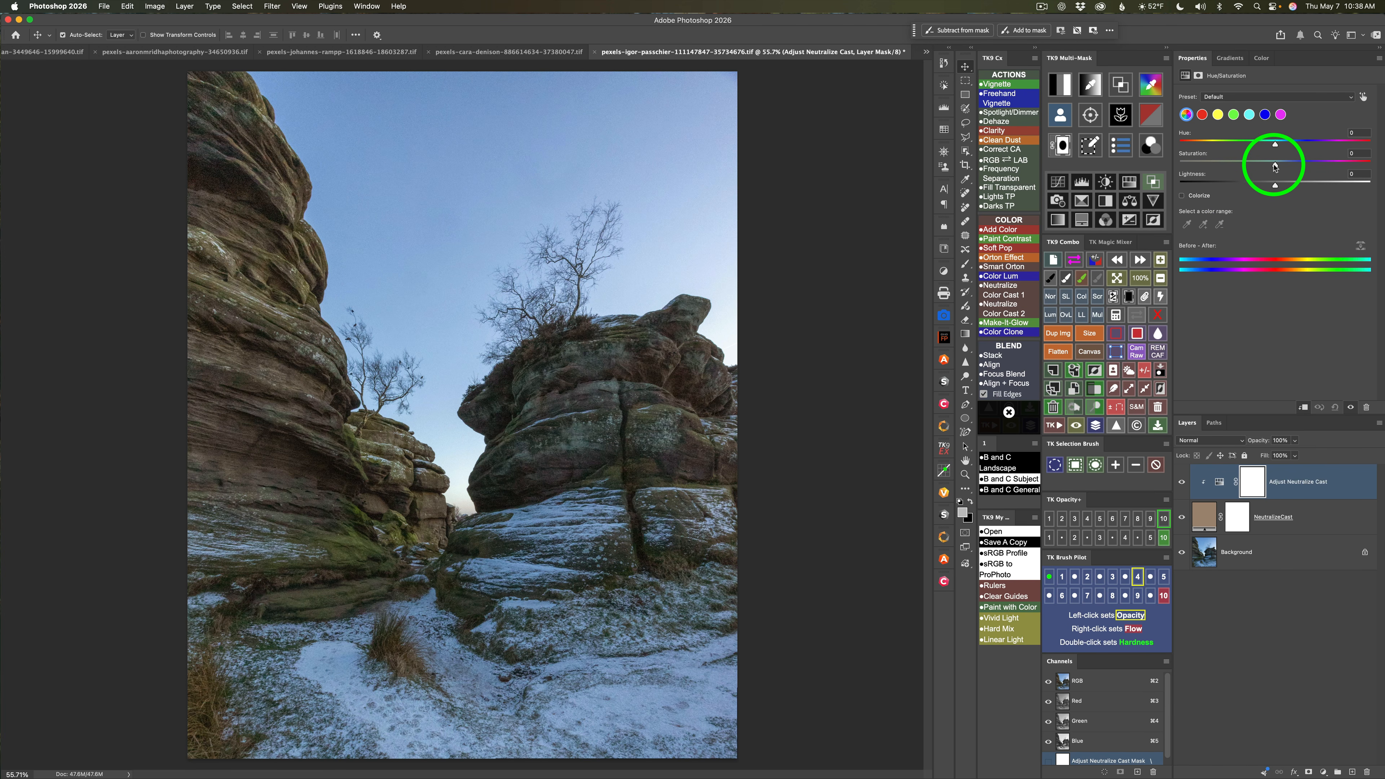
Fine-tune the rock landscape's Adjust Neutralize Cast layer to Hue 0, Saturation +25 and Lightness +1, comparing before and after.
drag(1275, 165, 1311, 166)
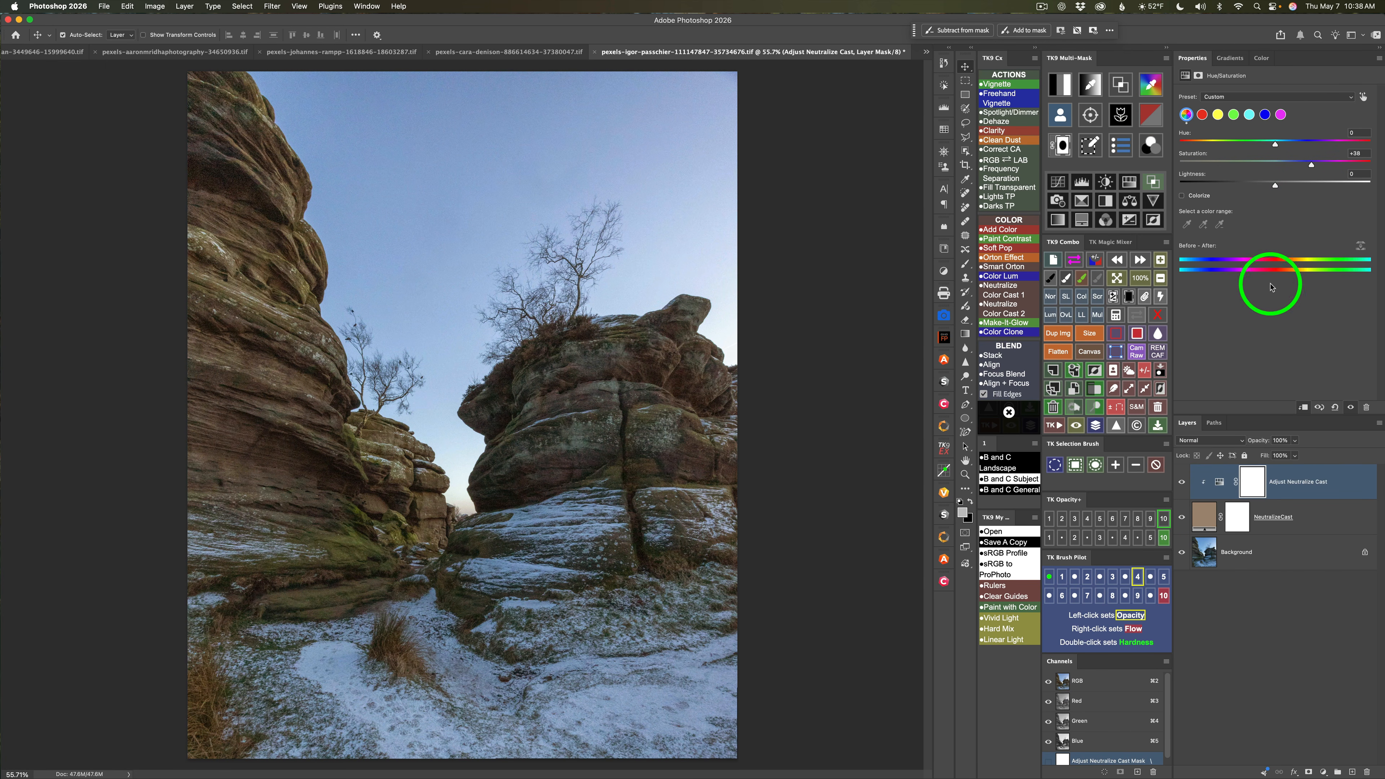
drag(1311, 165, 1298, 163)
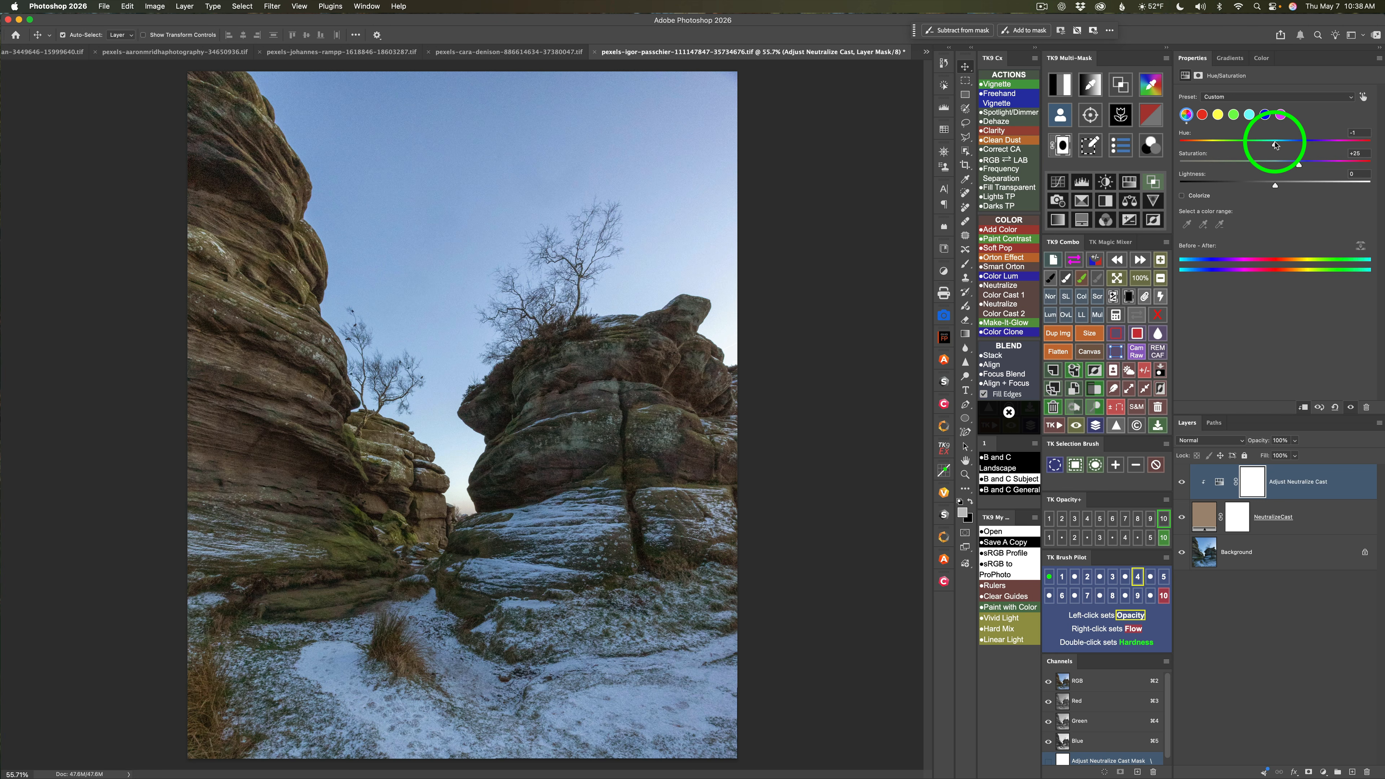
drag(1262, 143, 1292, 144)
double_click(1292, 144)
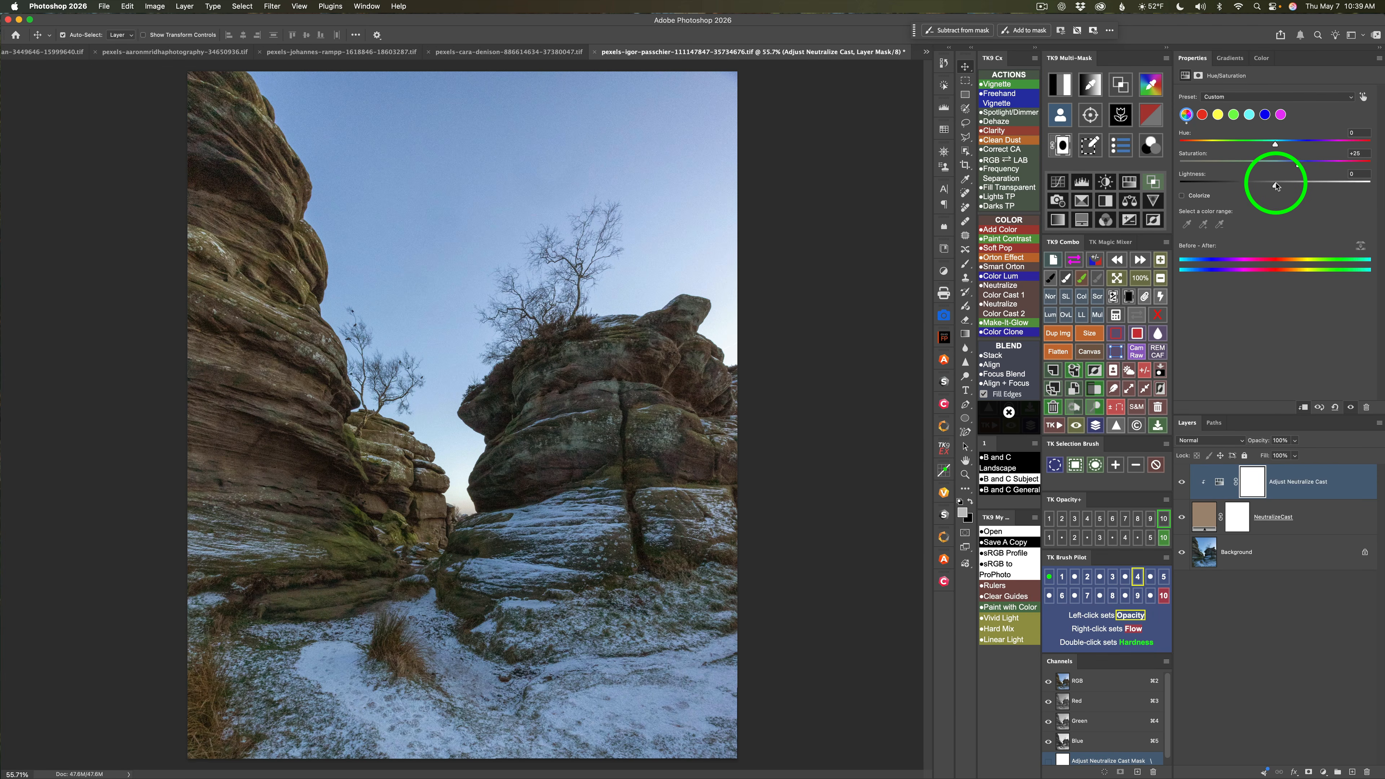
drag(1276, 187, 1277, 187)
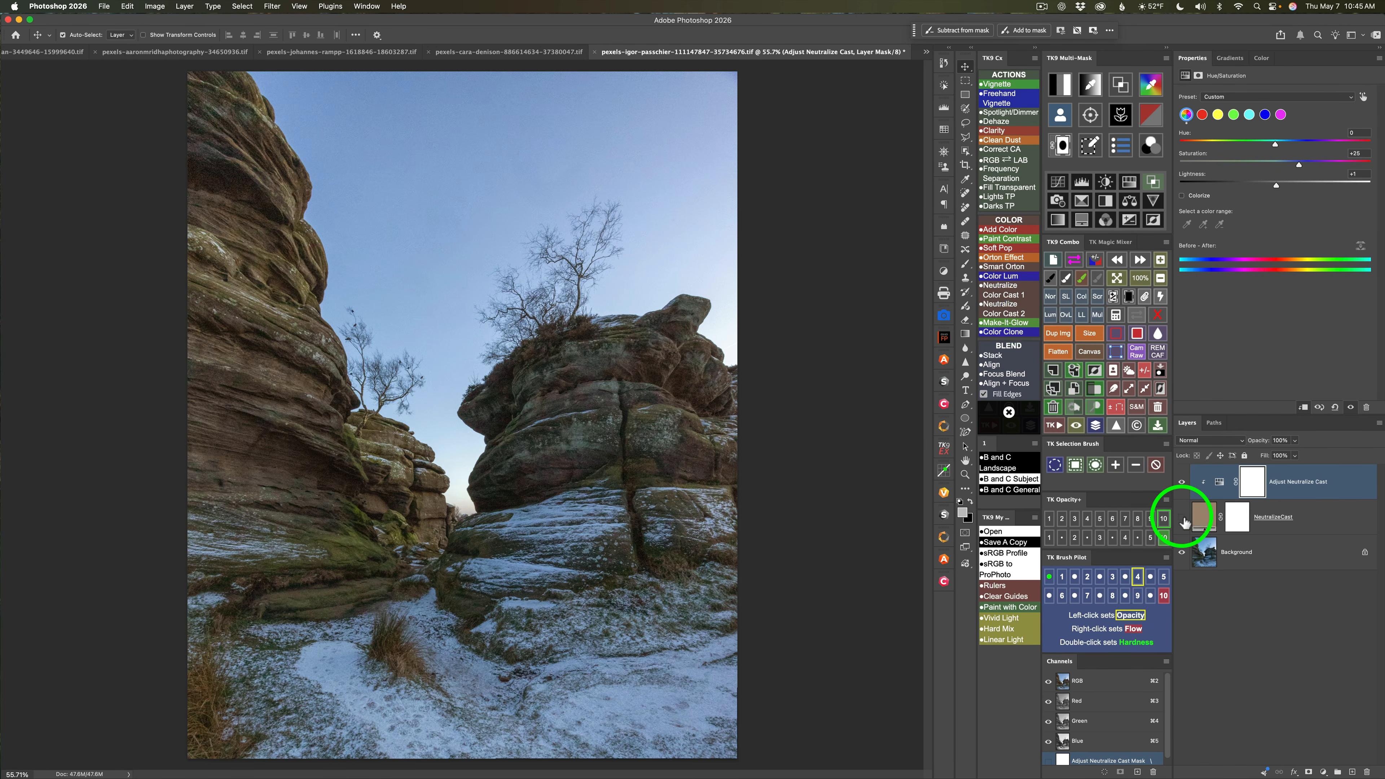
click(1181, 517)
click(1181, 517)
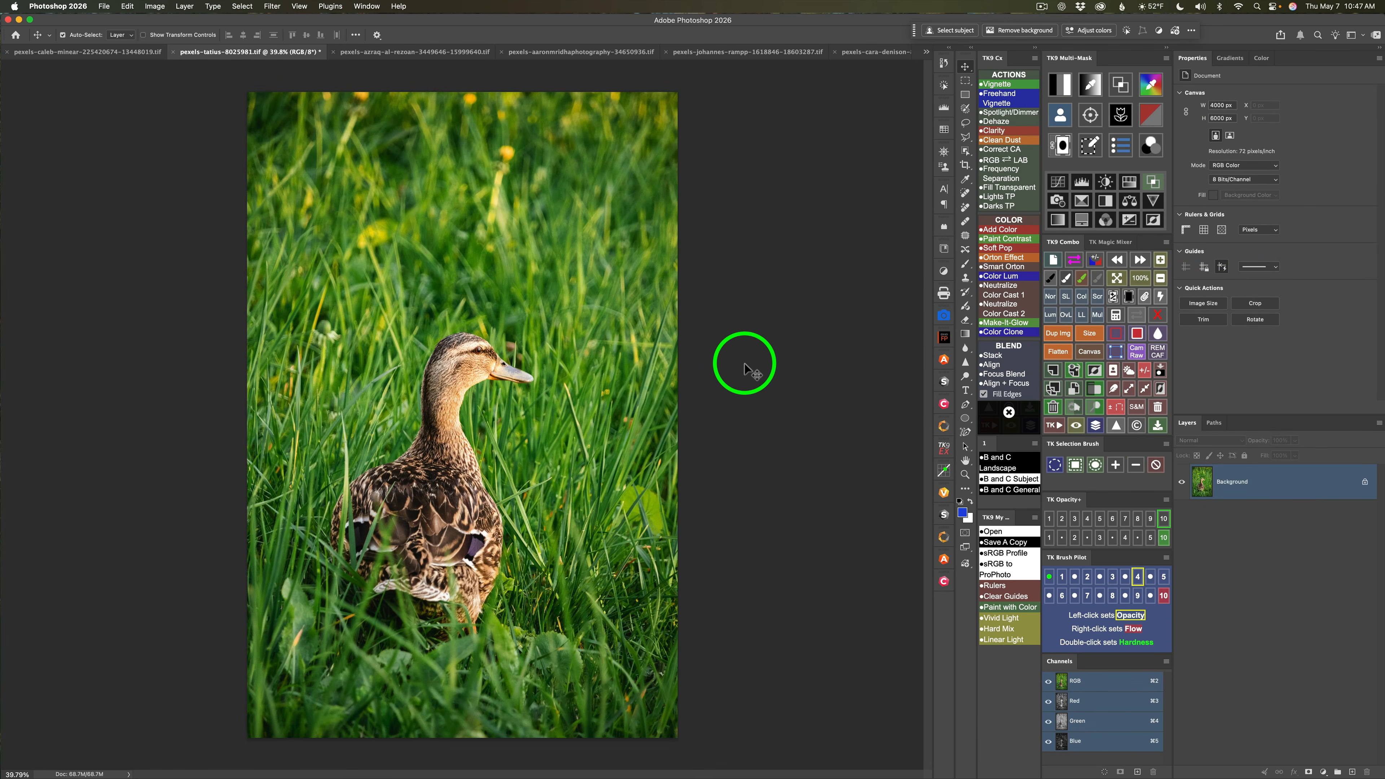
Run Neutralize Color Cast 2 on the duck photo and compare the result with the original.
click(1002, 313)
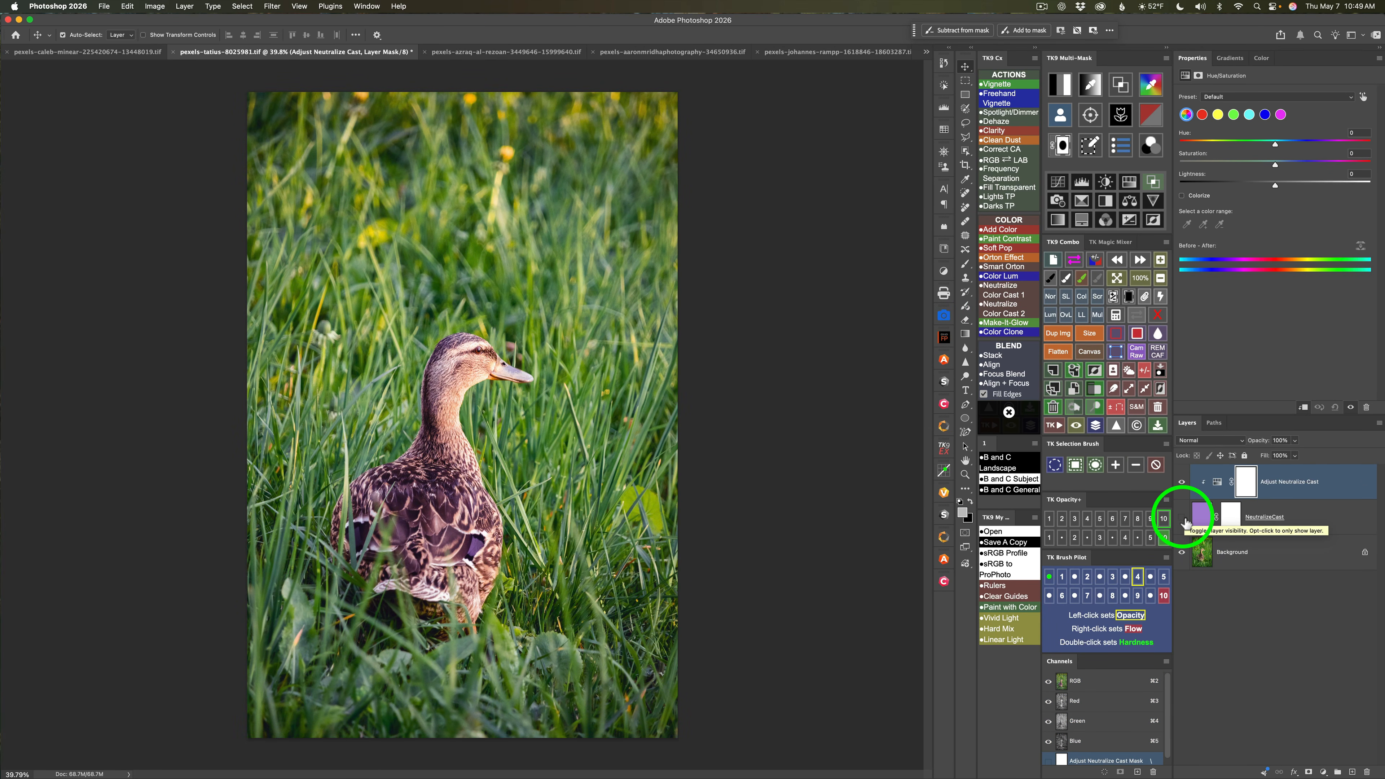
click(1186, 522)
click(1182, 518)
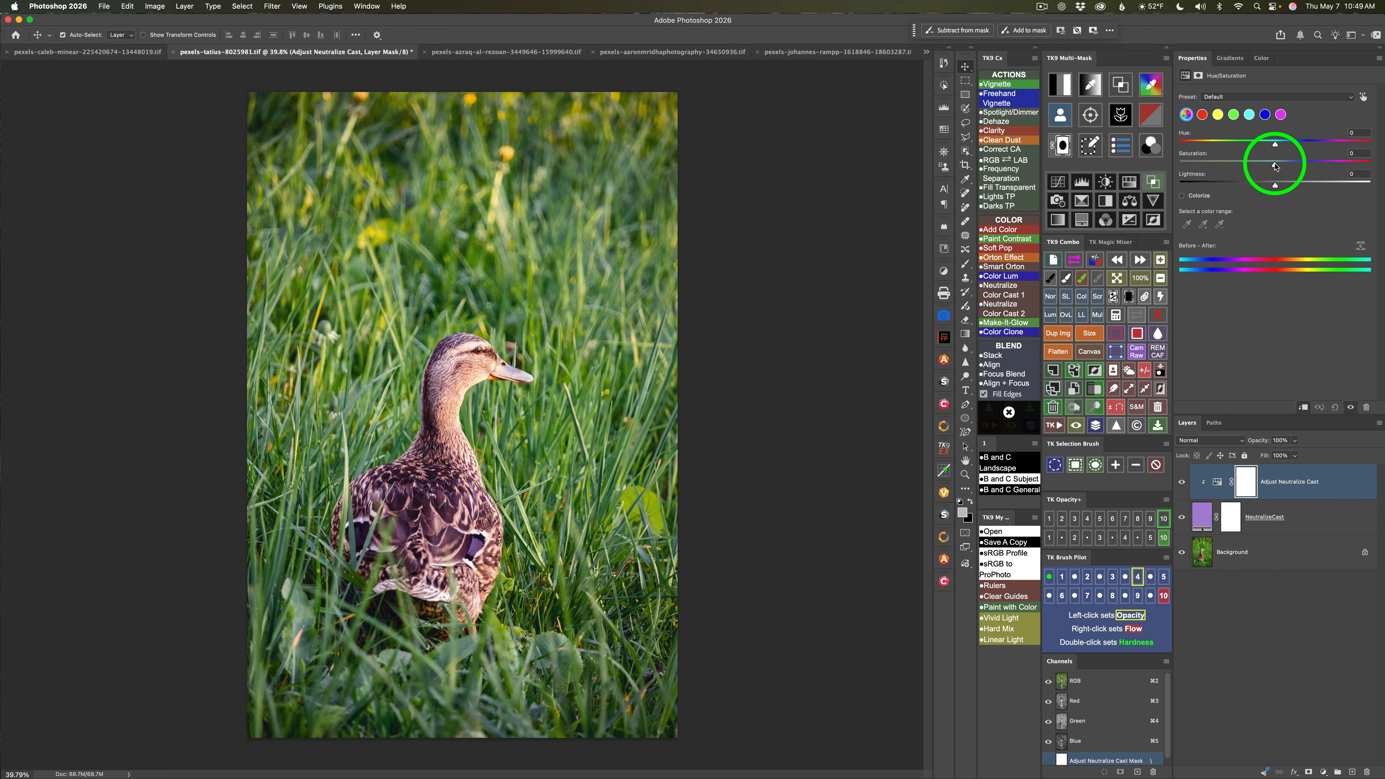
Set the duck photo's Adjust Neutralize Cast layer to Saturation -37, Lightness -7 and Hue -6.
drag(1275, 166, 1281, 168)
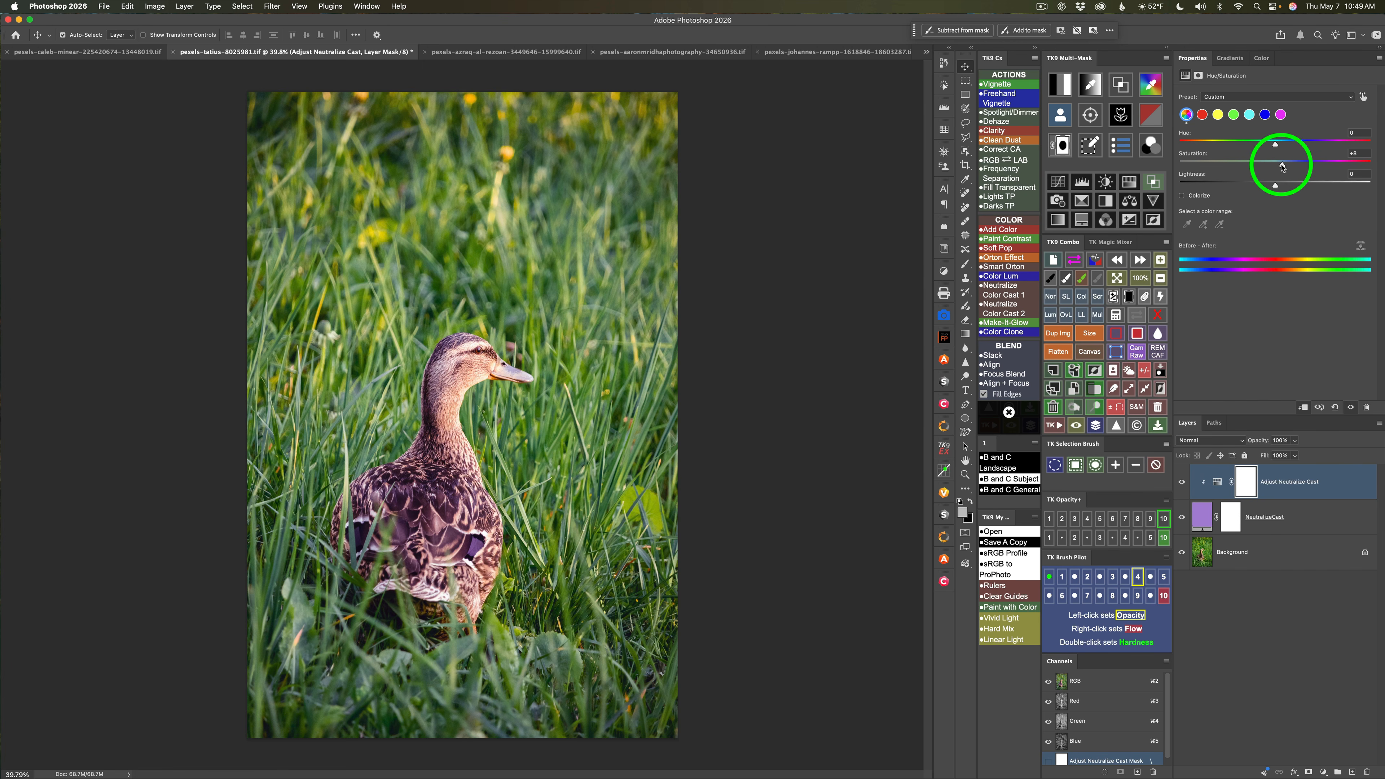
mouse_move(1281, 168)
mouse_down()
mouse_move(1312, 168)
mouse_move(1177, 170)
mouse_move(1268, 185)
mouse_up()
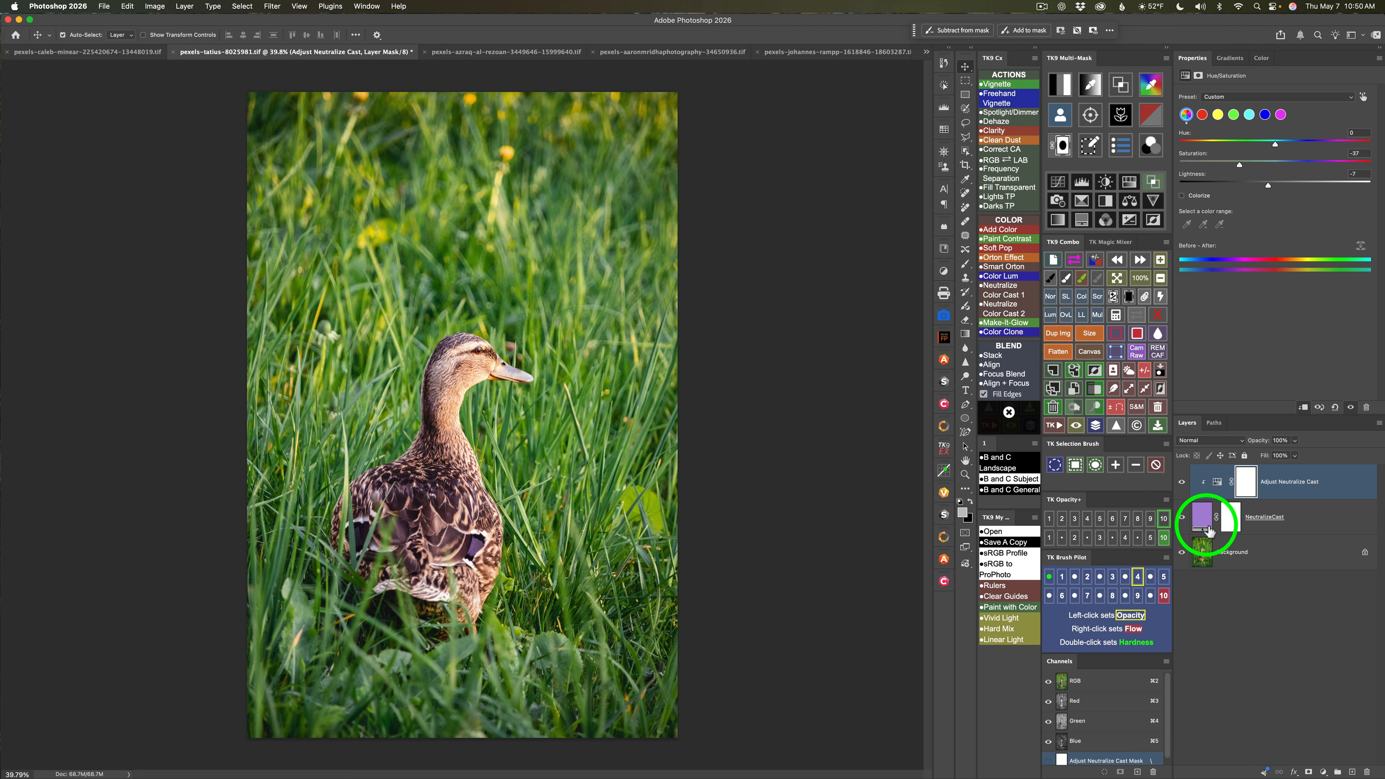
mouse_move(1277, 146)
mouse_down()
mouse_move(1291, 147)
mouse_move(1248, 147)
mouse_move(1270, 146)
mouse_up()
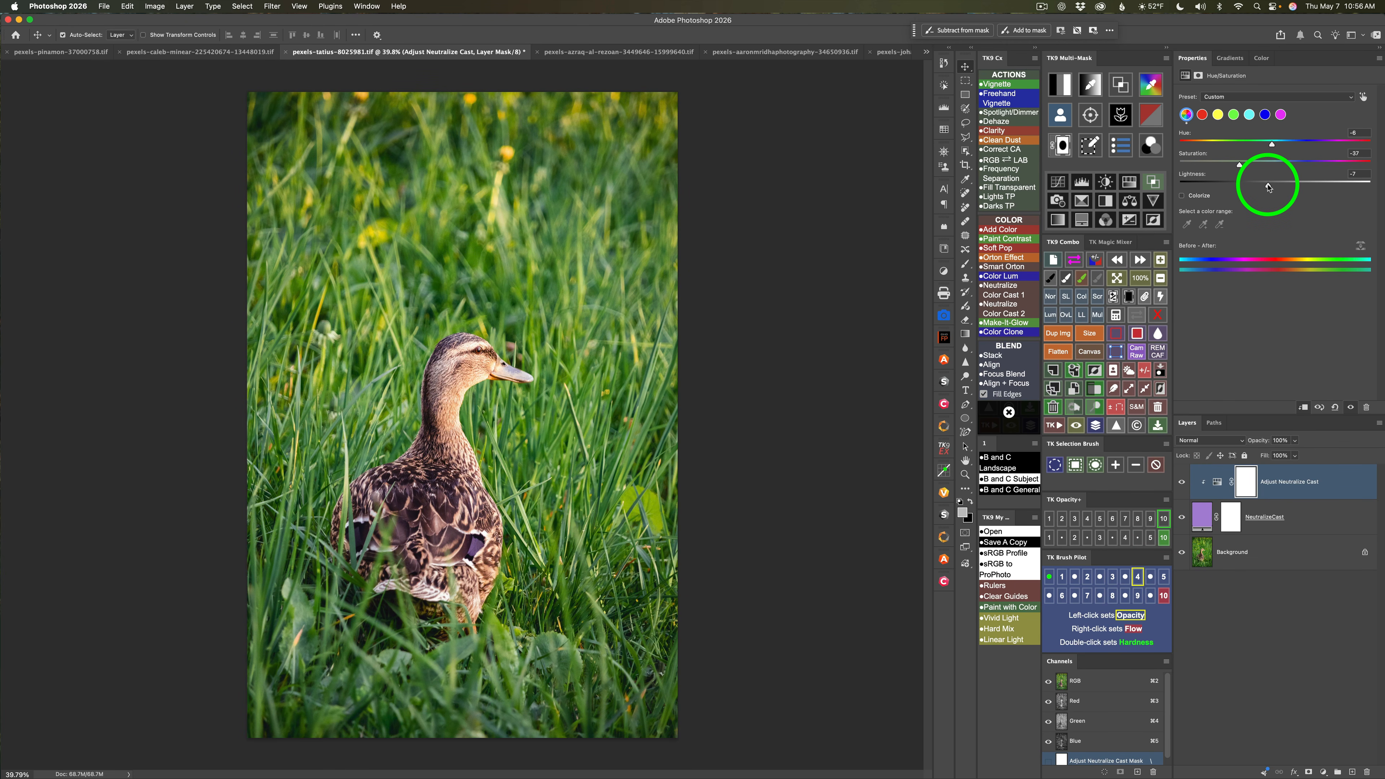
Refine the duck photo's Adjust Neutralize Cast layer to Lightness -21 and Saturation -27, comparing with the original.
drag(1267, 187, 1255, 188)
click(1165, 521)
click(1182, 518)
click(1182, 518)
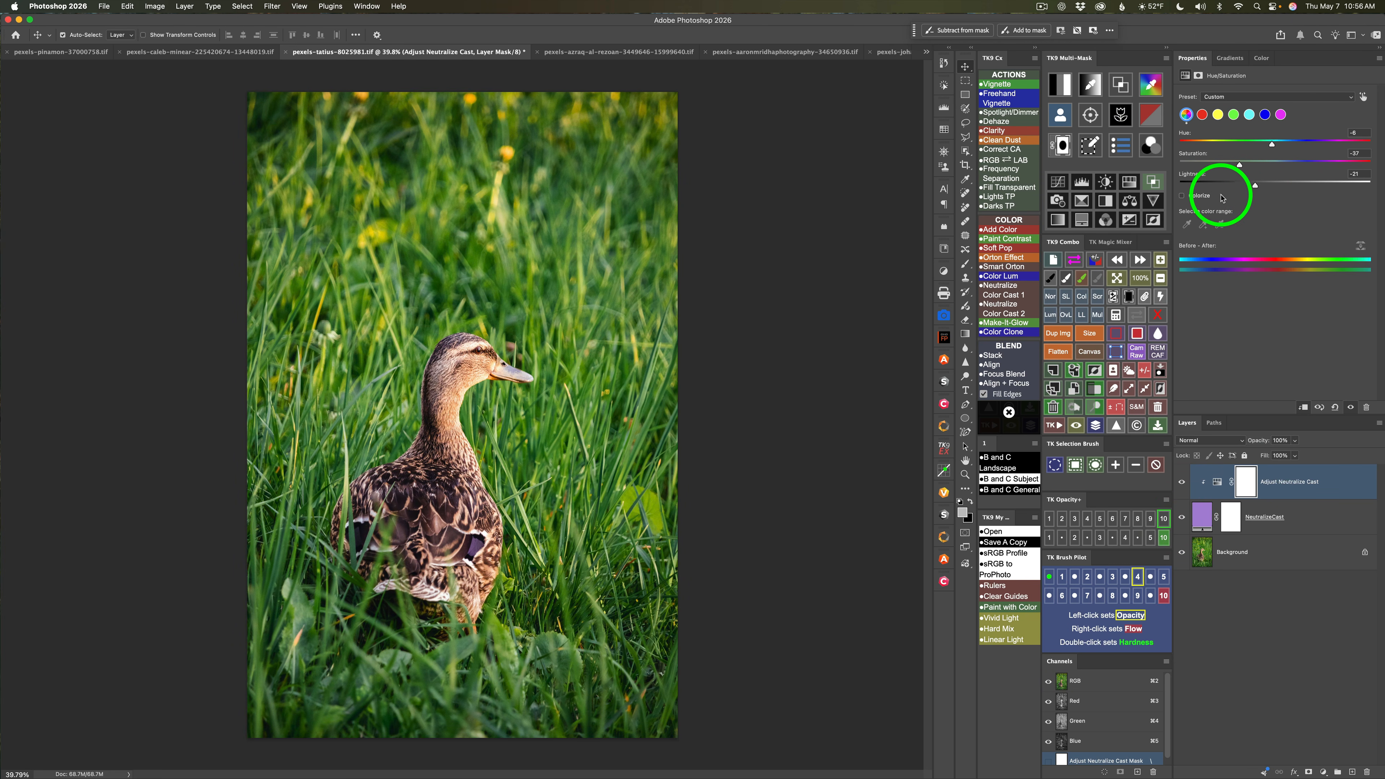
drag(1242, 167, 1249, 167)
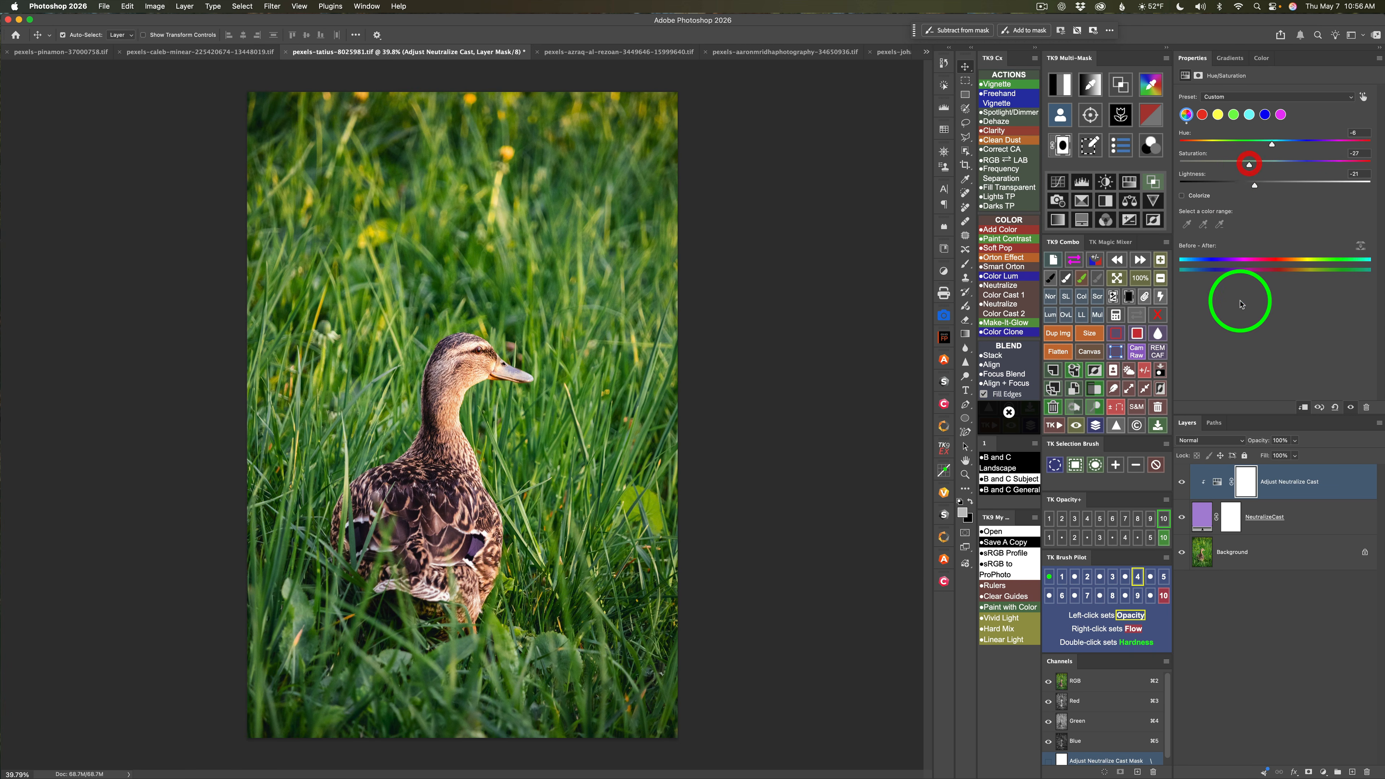
click(1181, 517)
click(1181, 517)
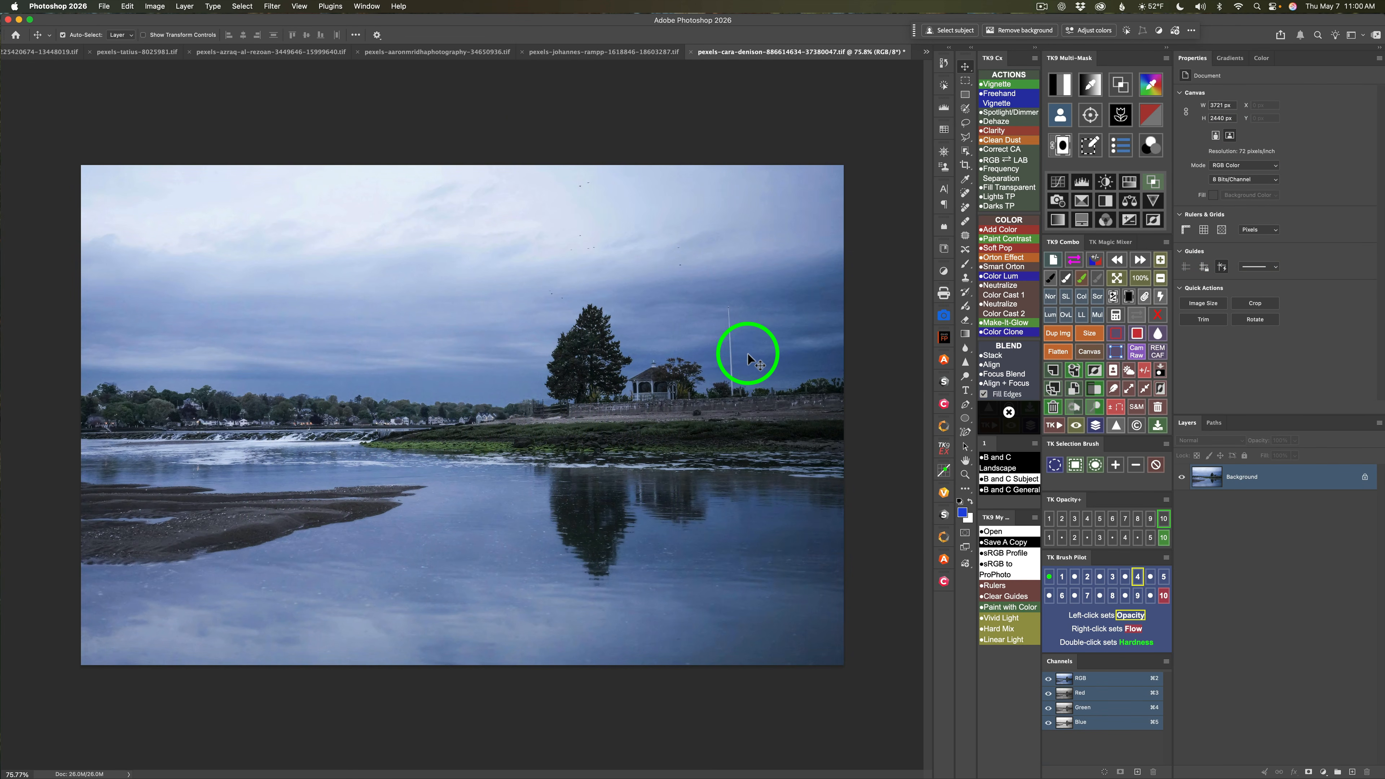
Run Neutralize Color Cast 2 on the river photo, set Saturation to +34, fine-tune Lightness, and compare with the original.
click(1008, 314)
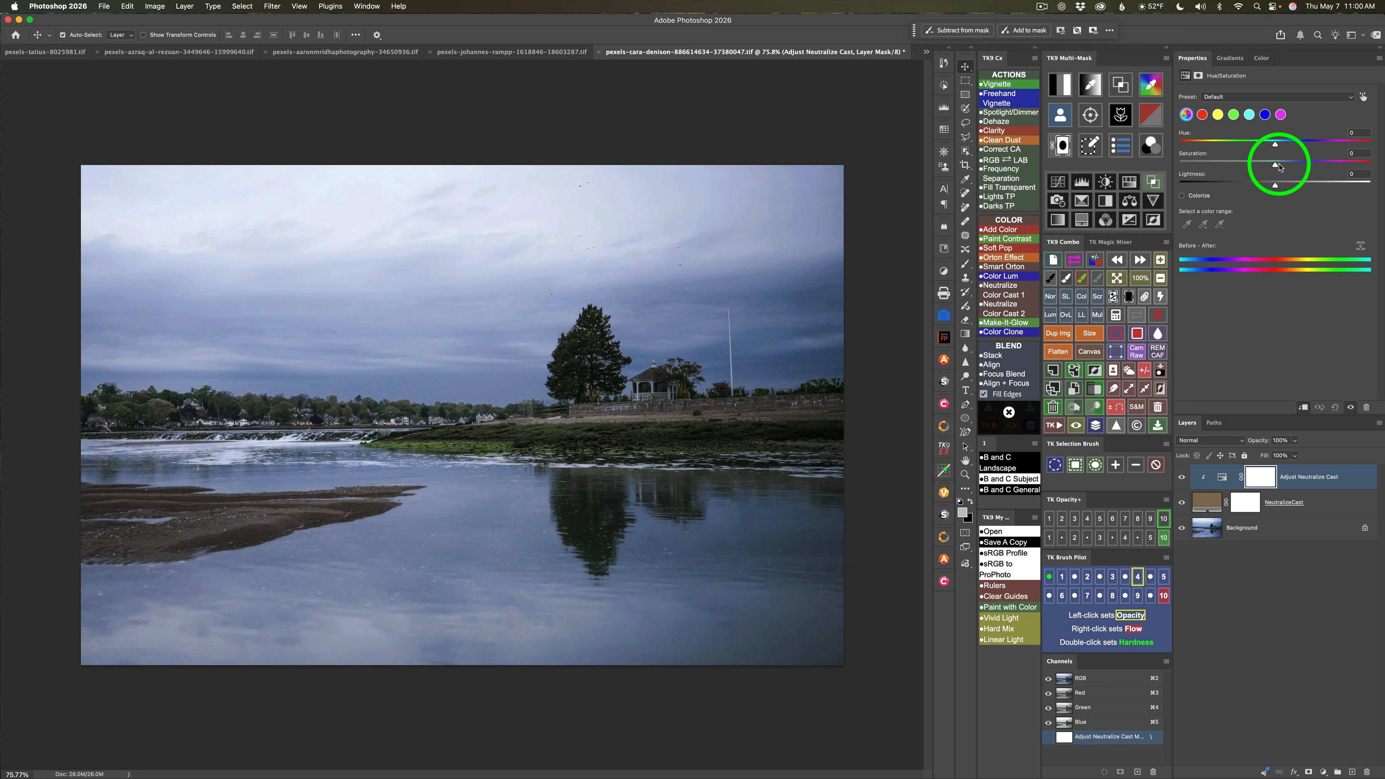
mouse_move(1276, 167)
mouse_down()
mouse_move(1312, 174)
mouse_move(1273, 145)
mouse_up()
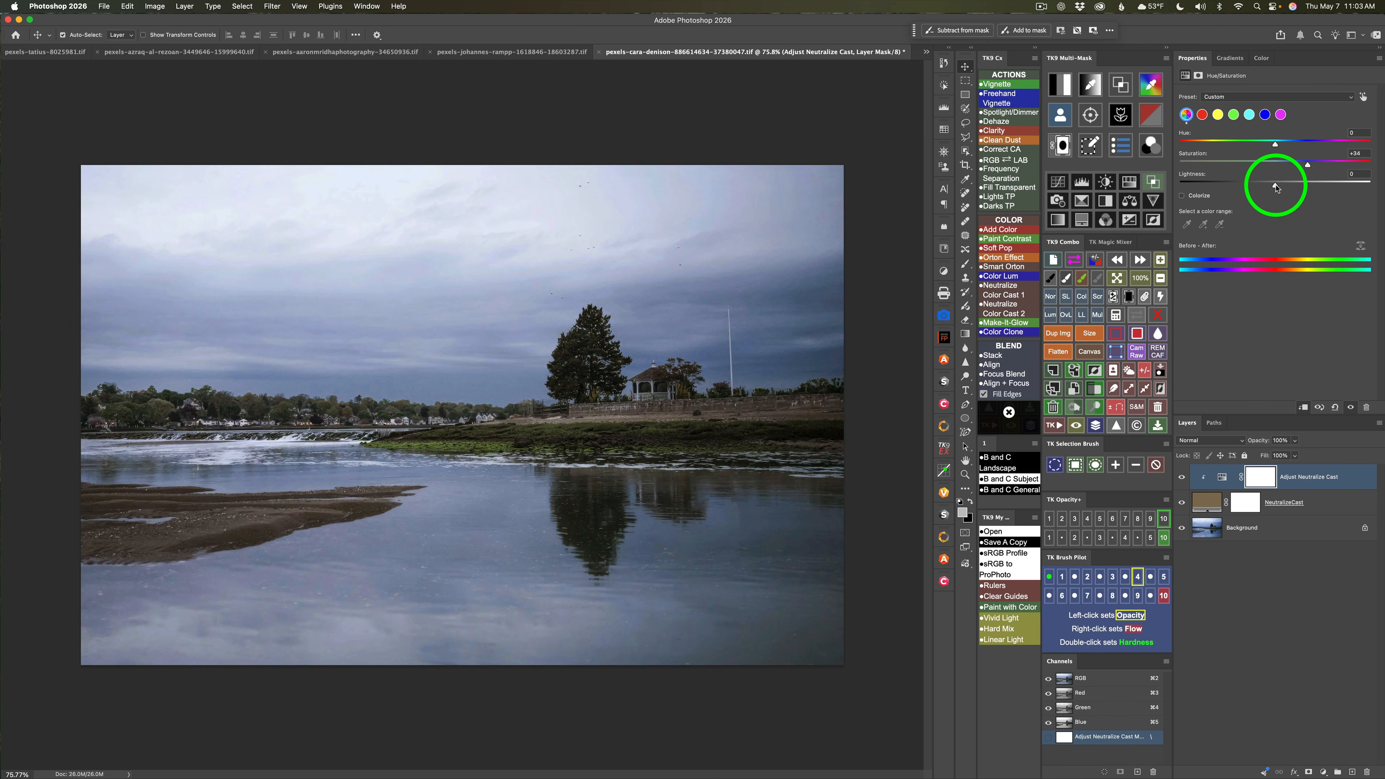
drag(1276, 187, 1286, 189)
click(1183, 501)
click(1183, 501)
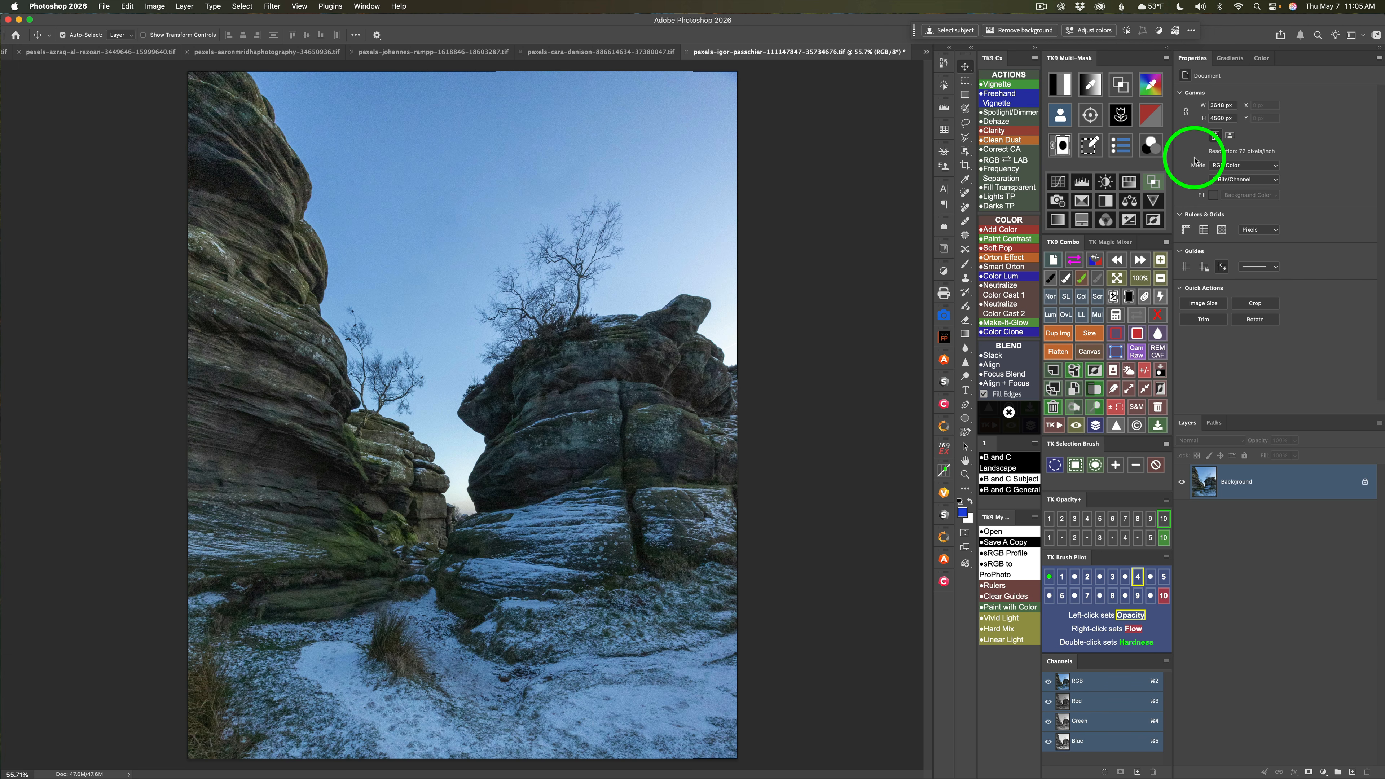
Add a TK Color Grading layer to the rock photo and neutralize its midtones from a snow color sample (#74a1ca), comparing before and after.
click(1152, 145)
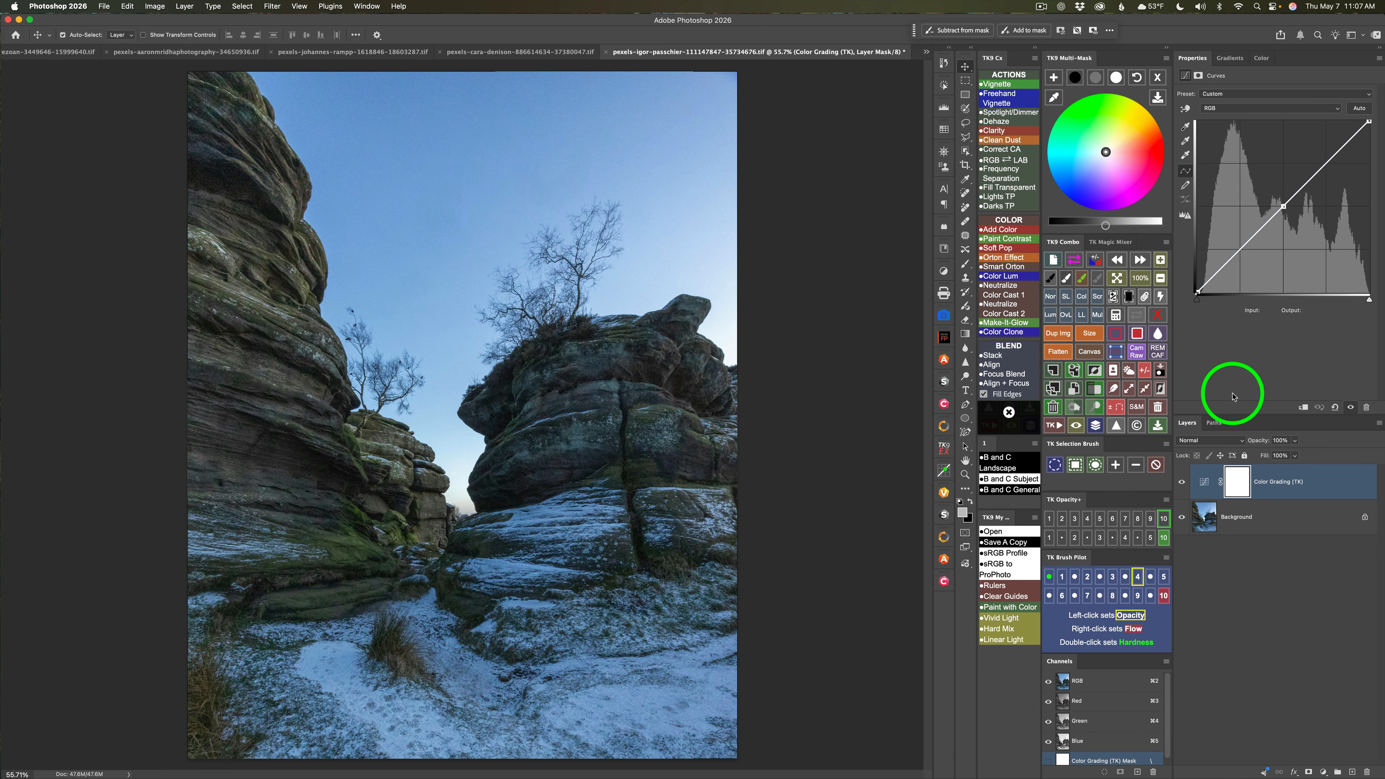
click(1097, 79)
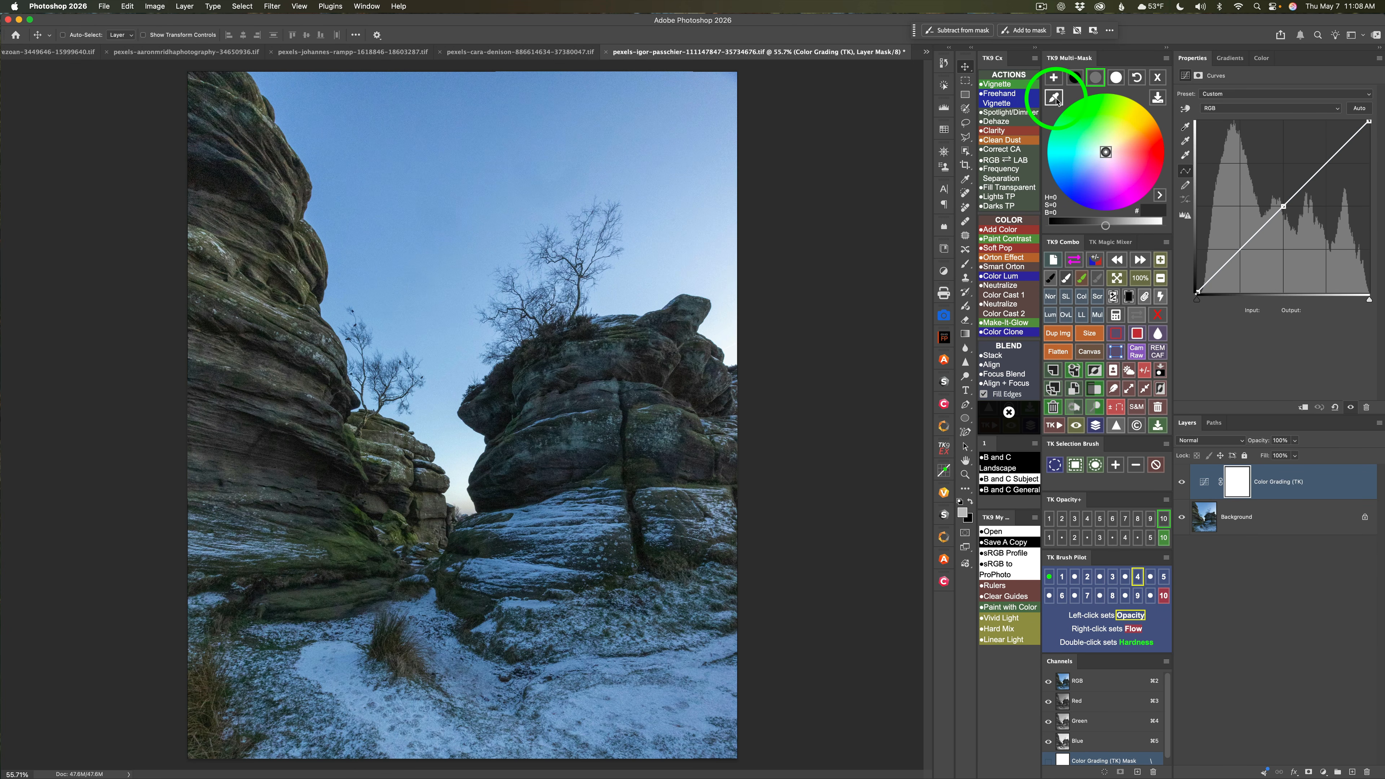
click(1055, 98)
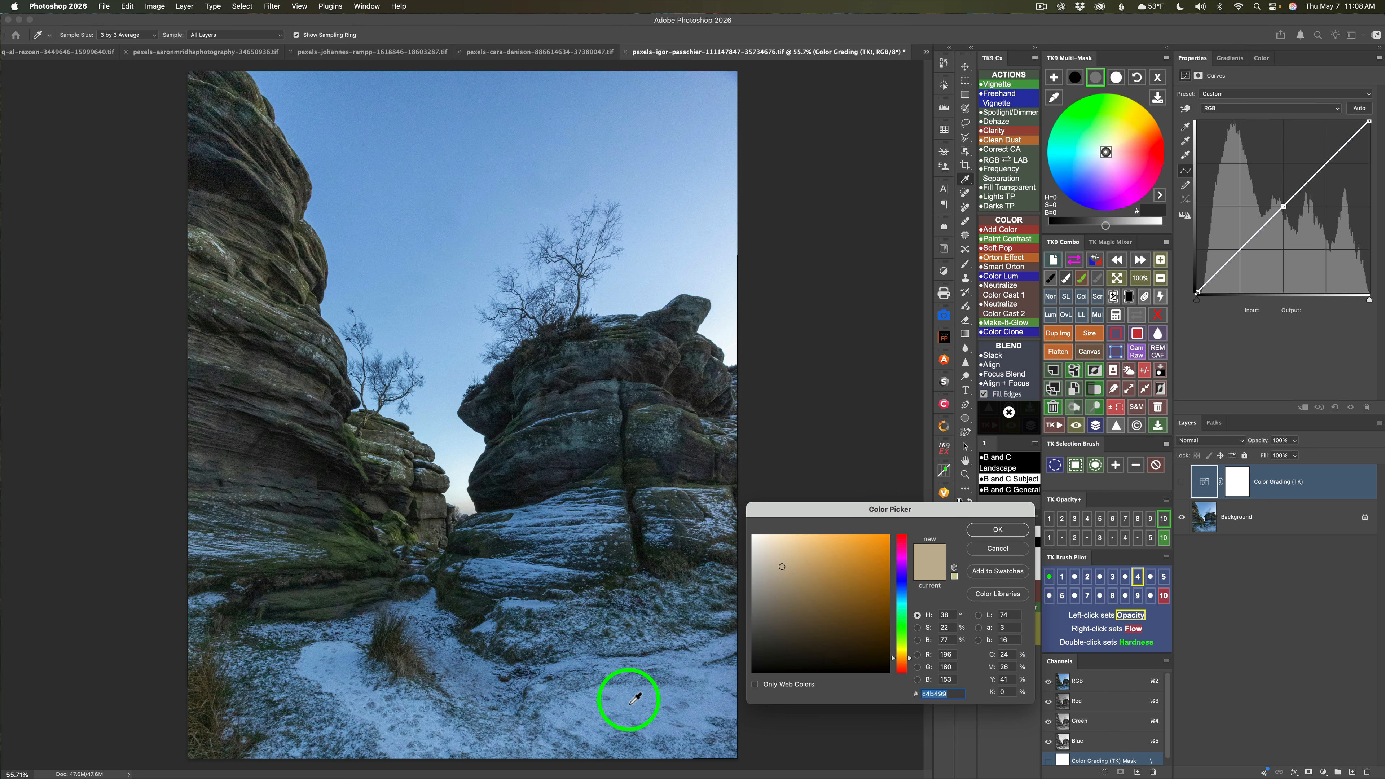
drag(634, 699, 812, 568)
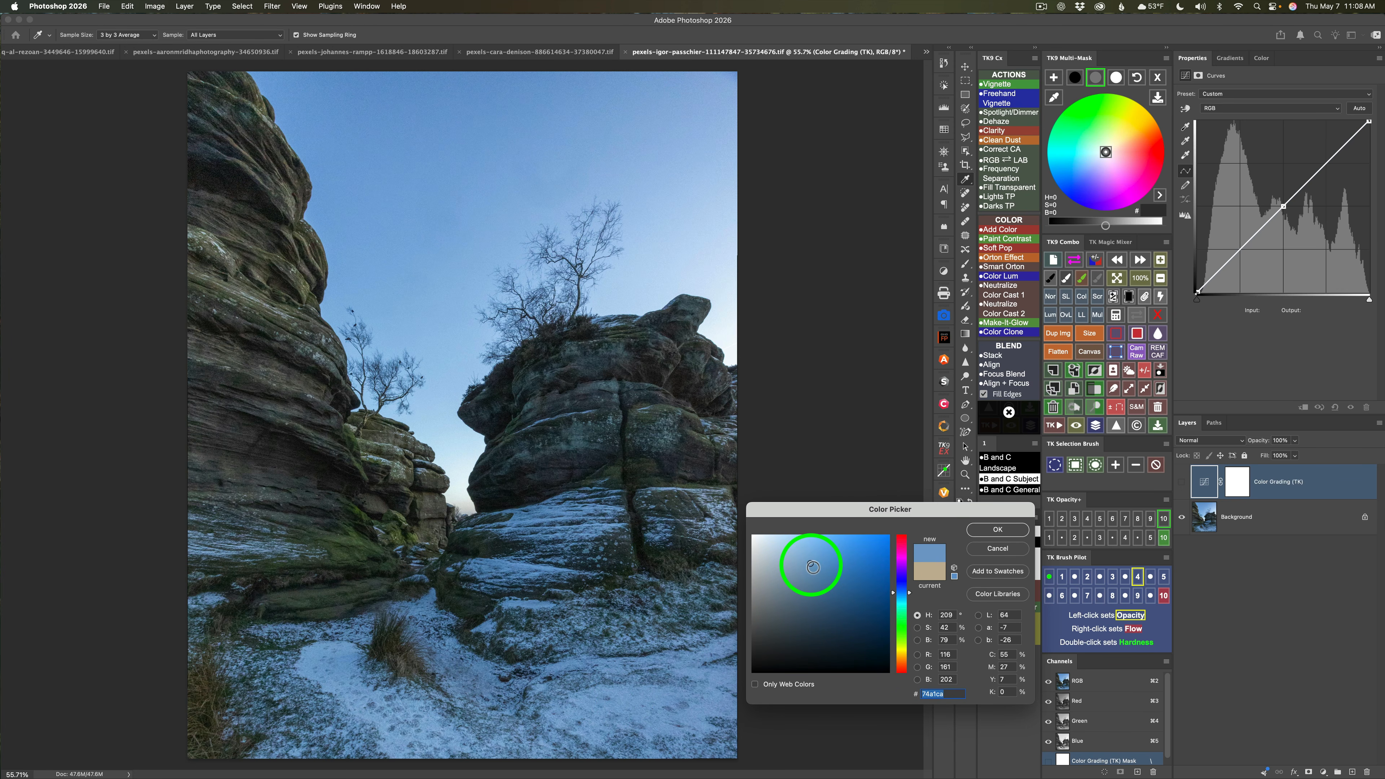
click(997, 530)
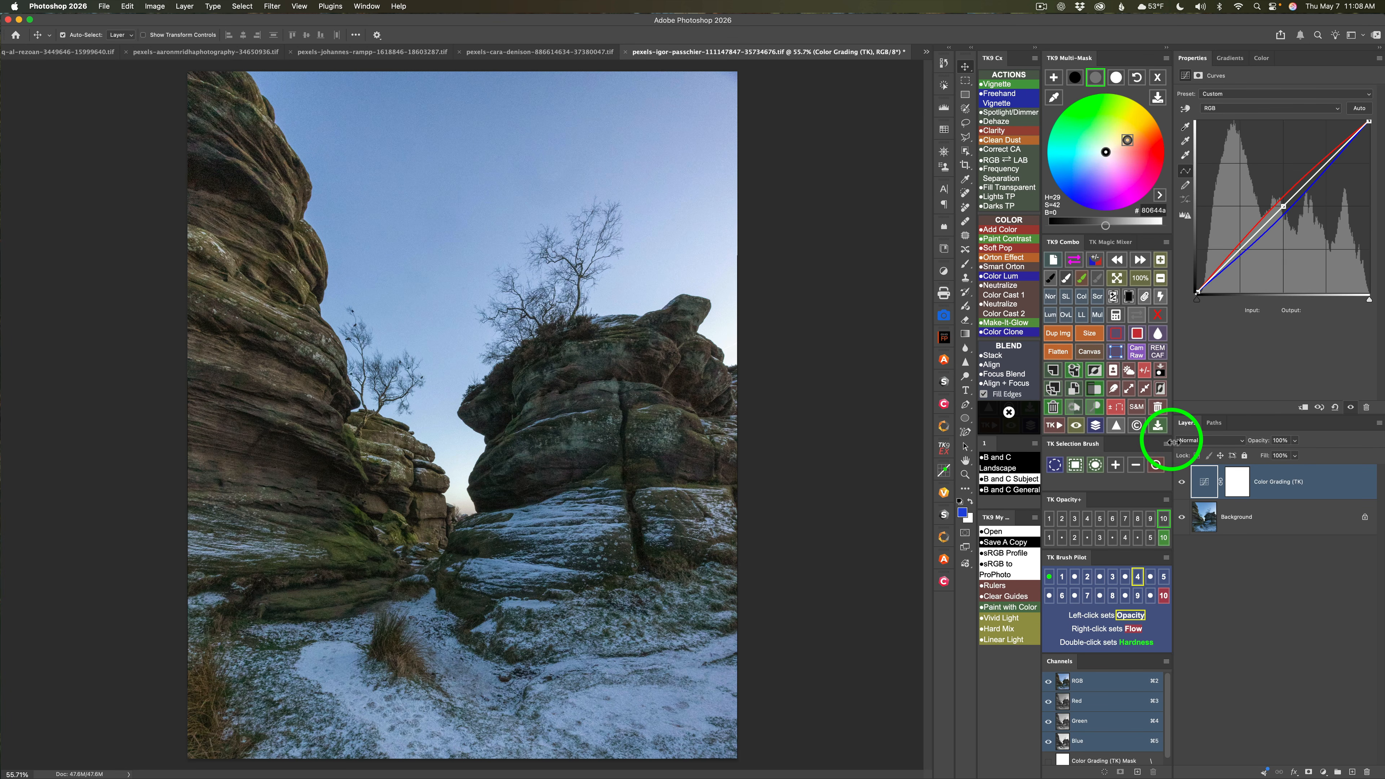
click(1182, 482)
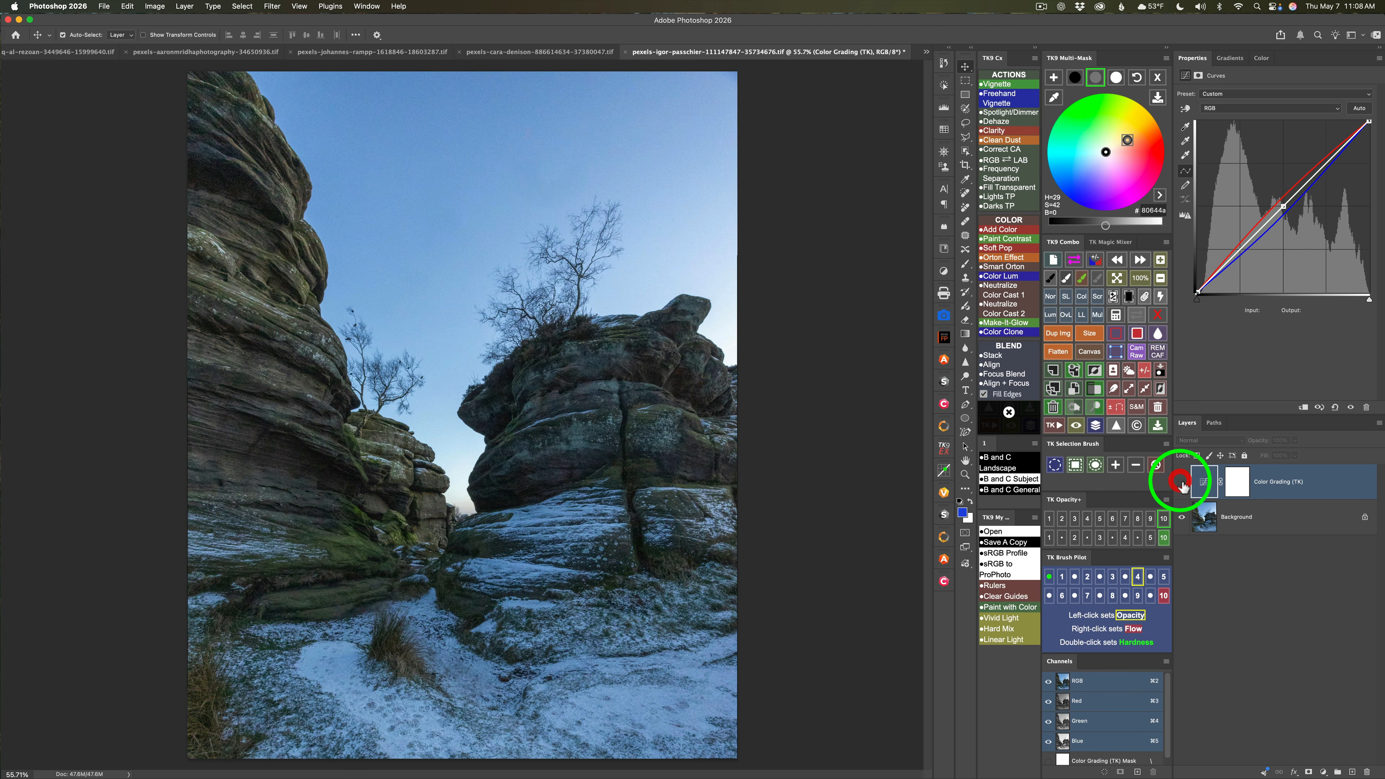
click(1182, 483)
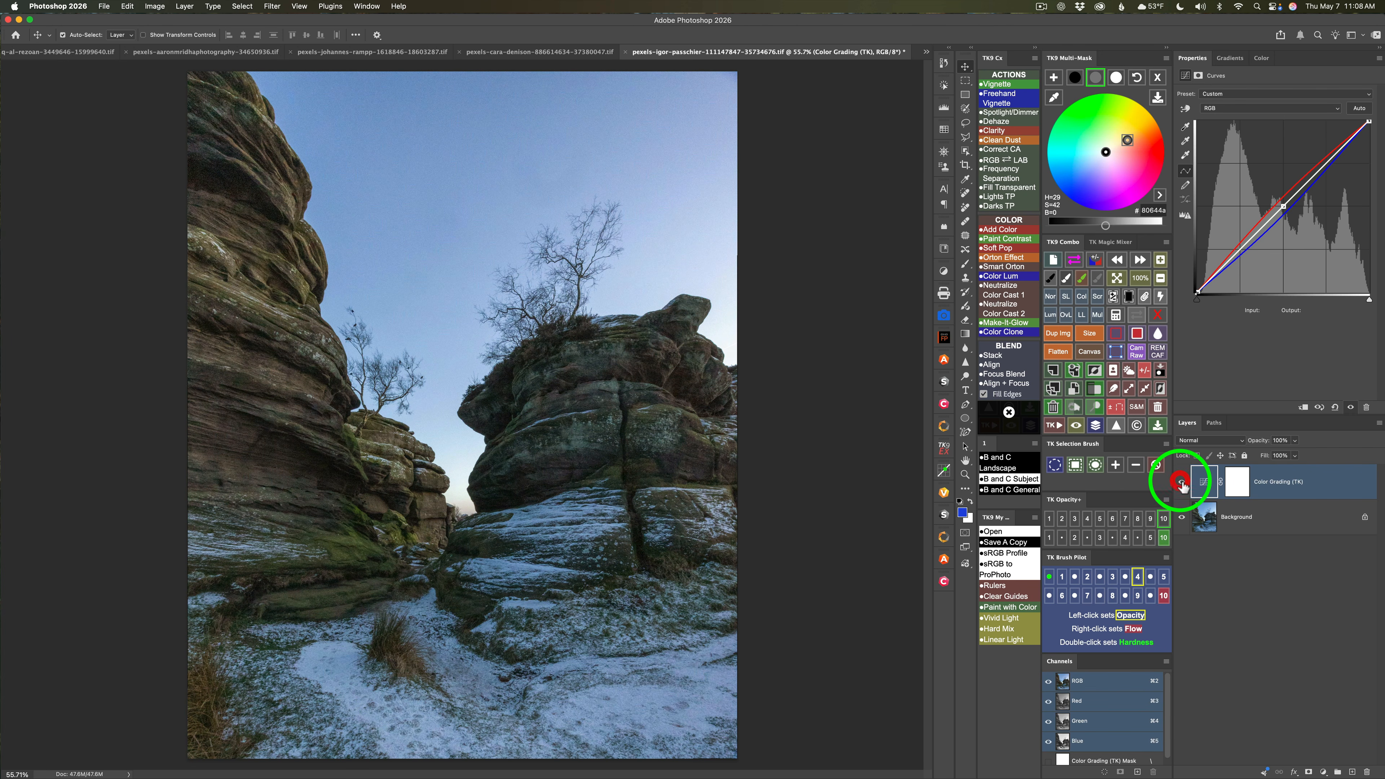
Refine the rock photo's midtone grading to H 32 and S 53, compare with the original, and adjust the midtone brightness.
click(1133, 134)
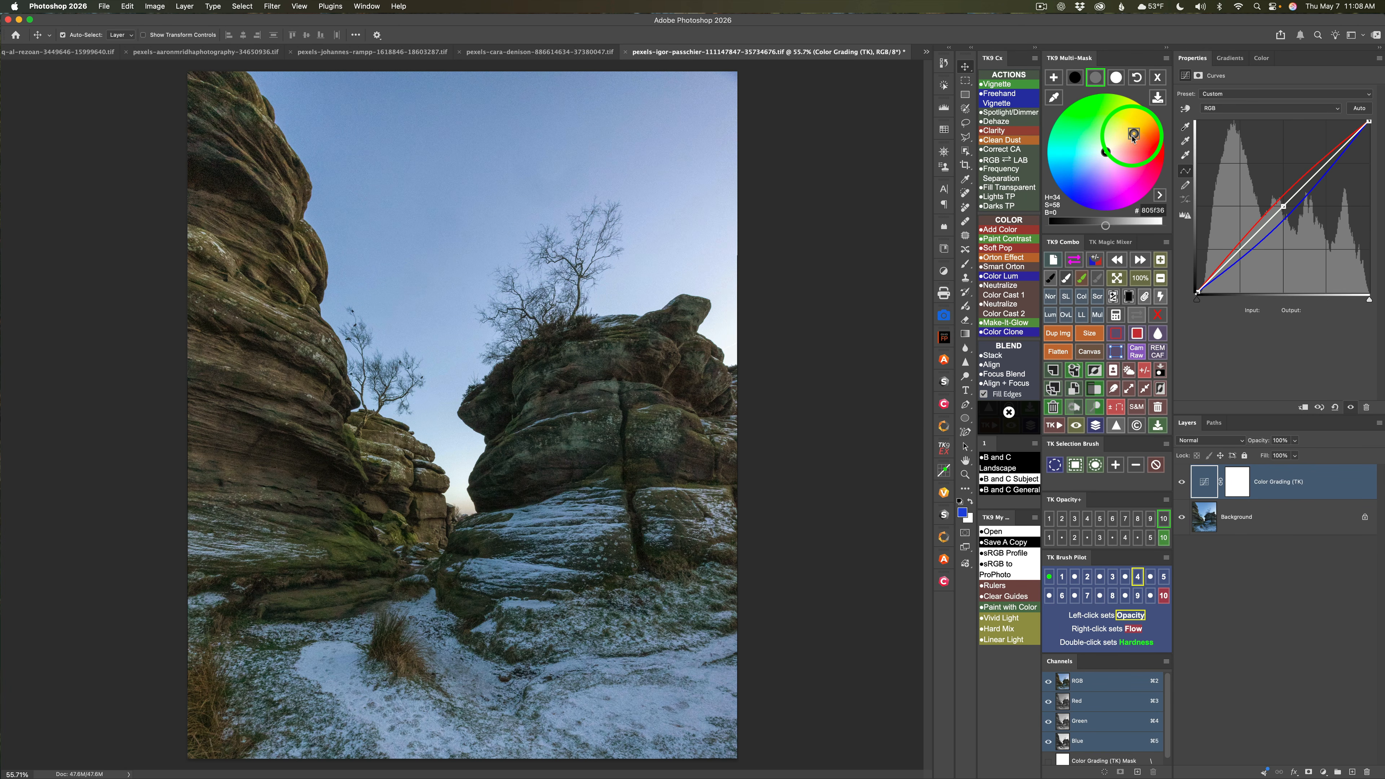
drag(1132, 135, 1130, 137)
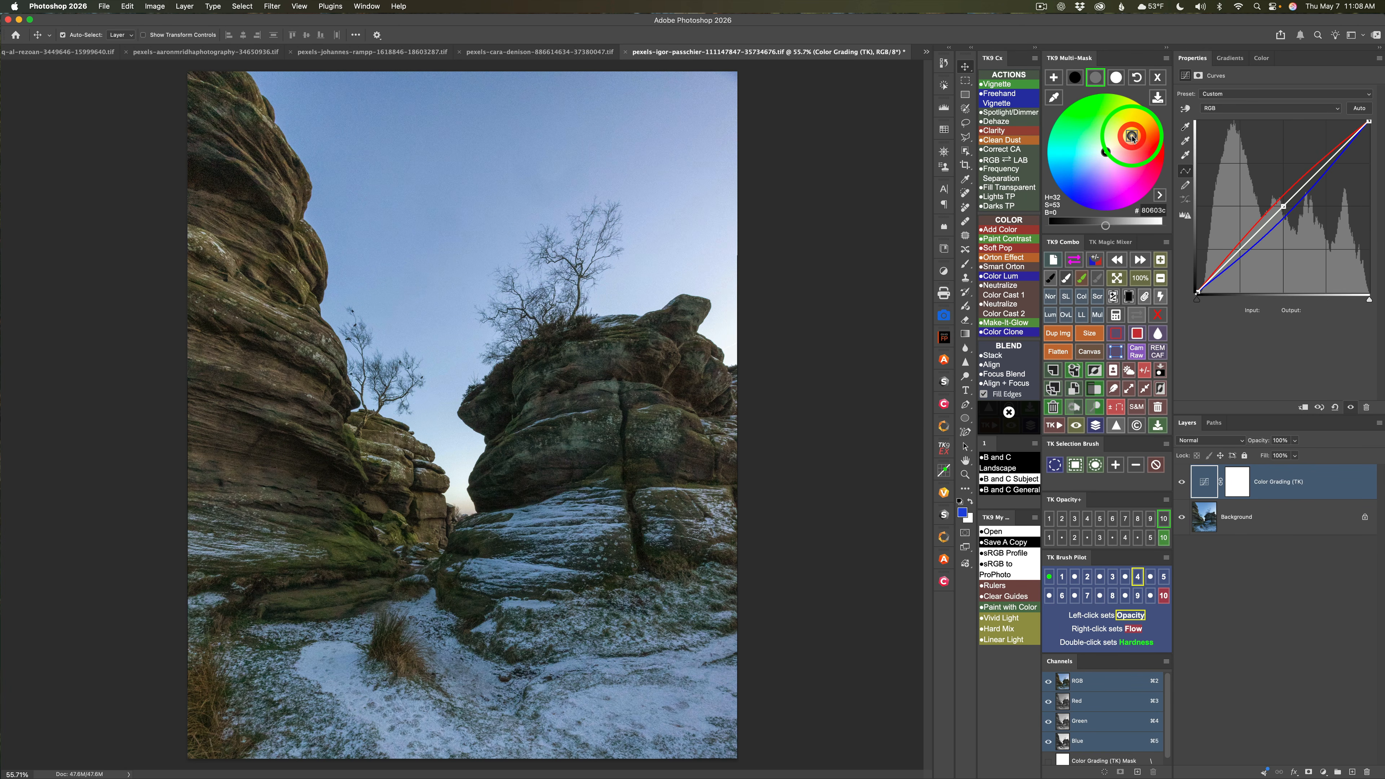
click(1181, 481)
click(1181, 481)
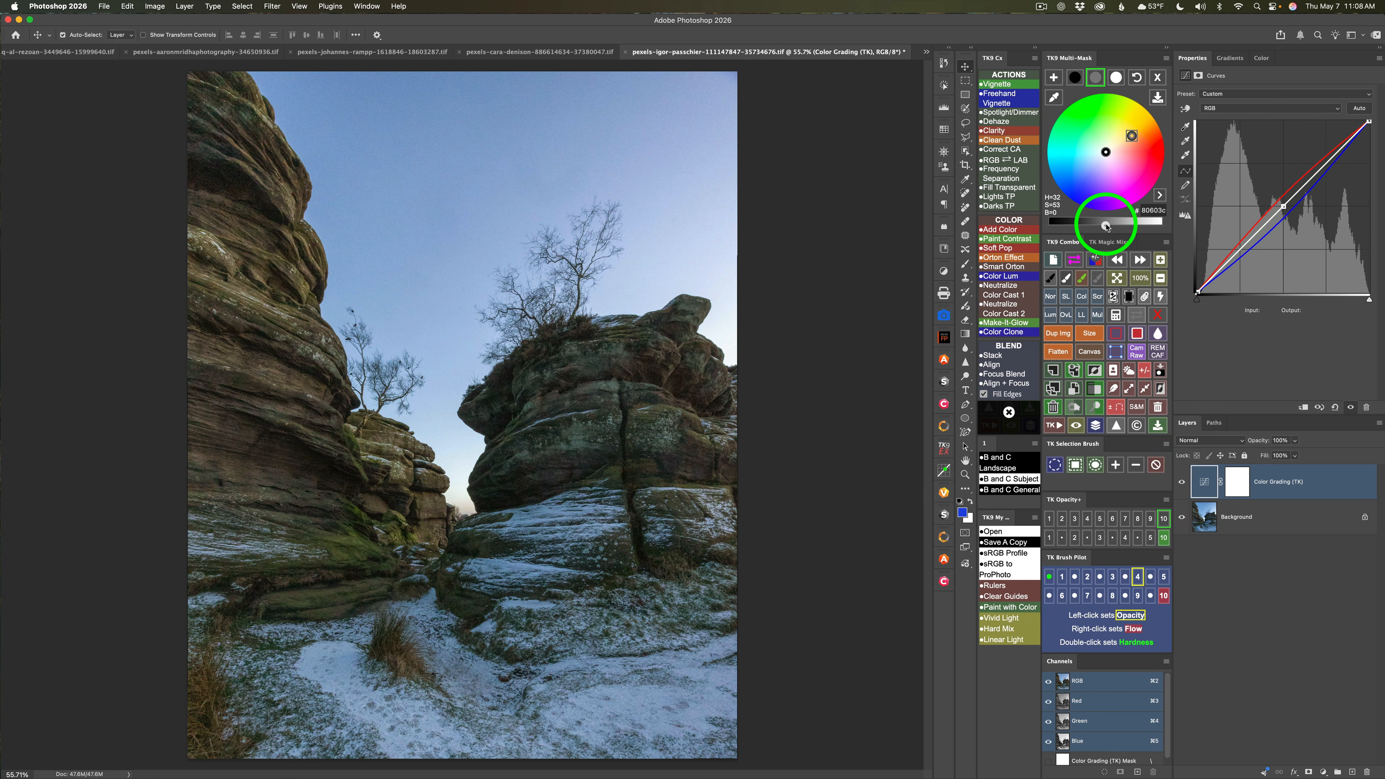
drag(1106, 225, 1115, 228)
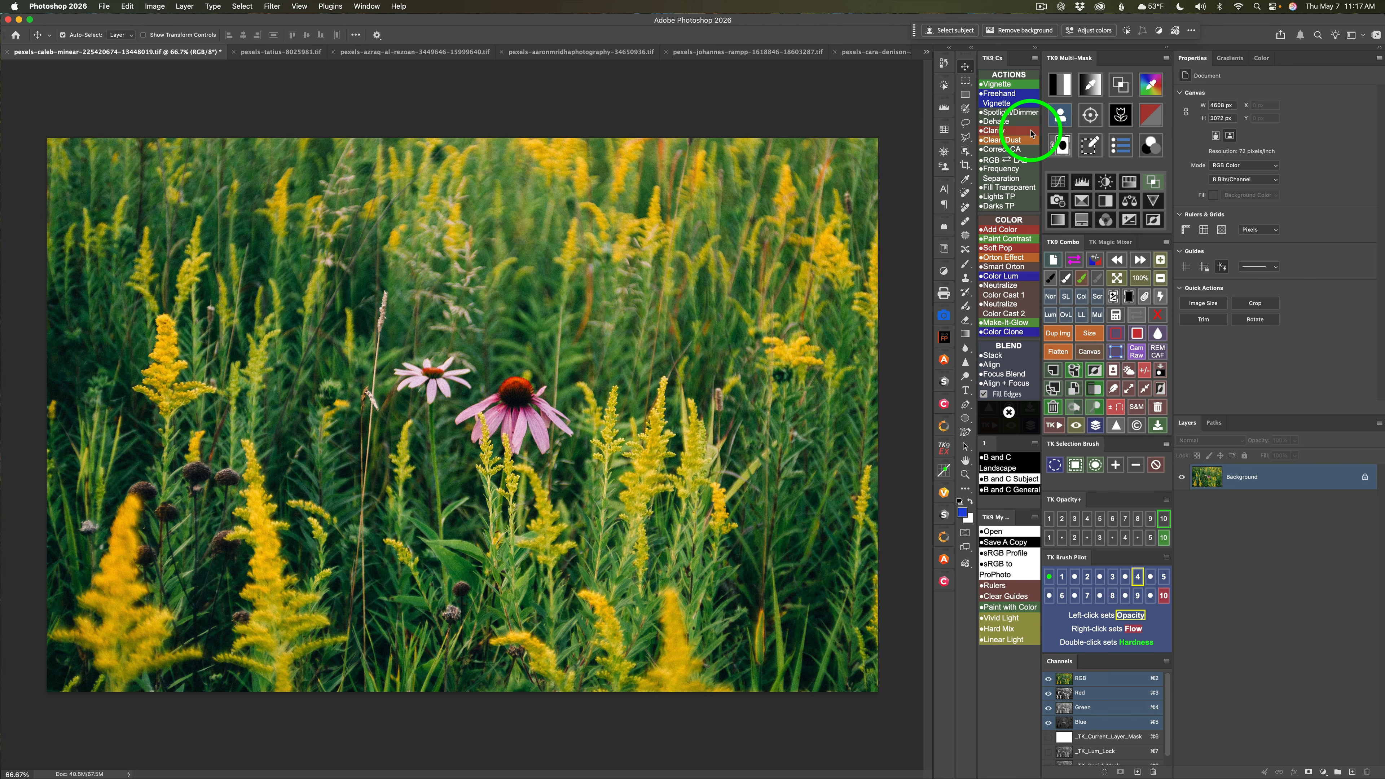
Add a TK Color Grading layer to the flower photo, neutralize its midtones from a yellow blossom sample, and compare before and after.
click(1150, 151)
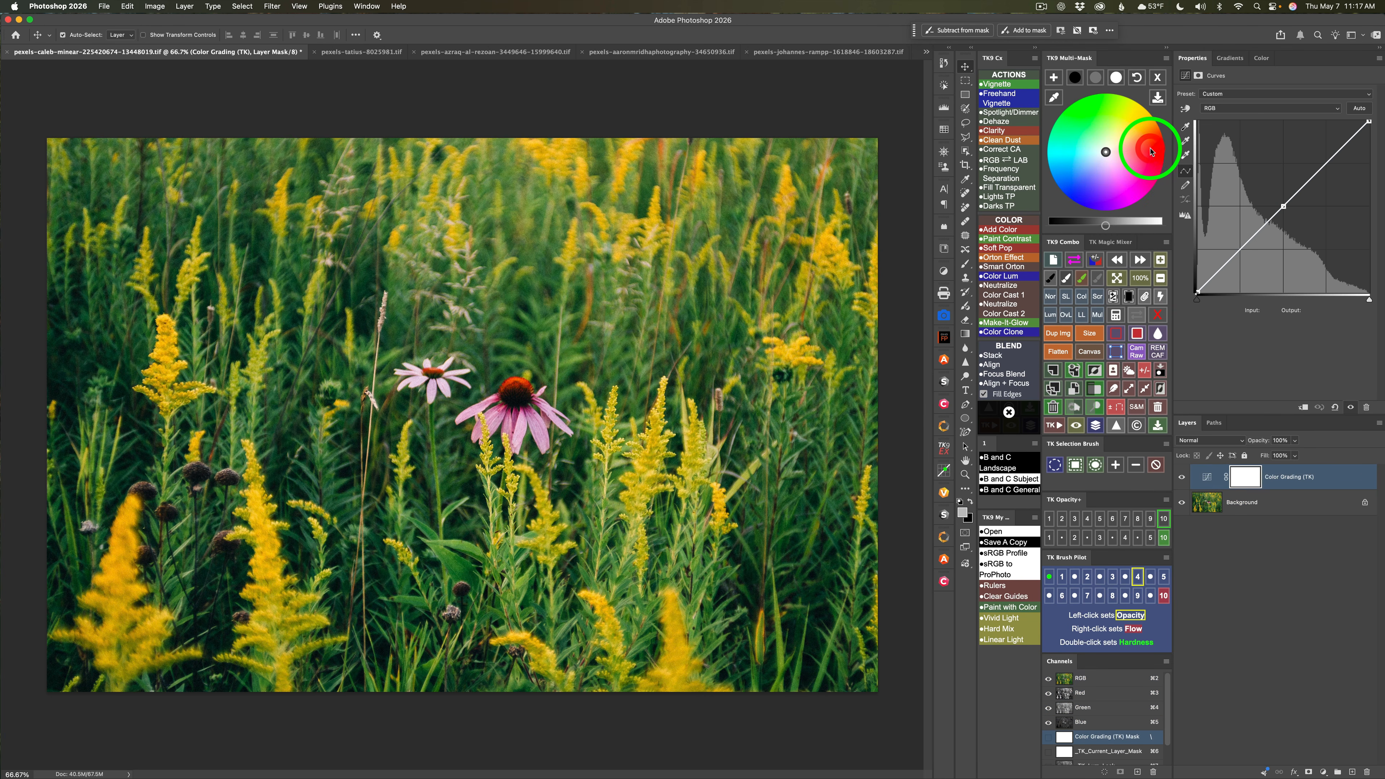
click(1096, 78)
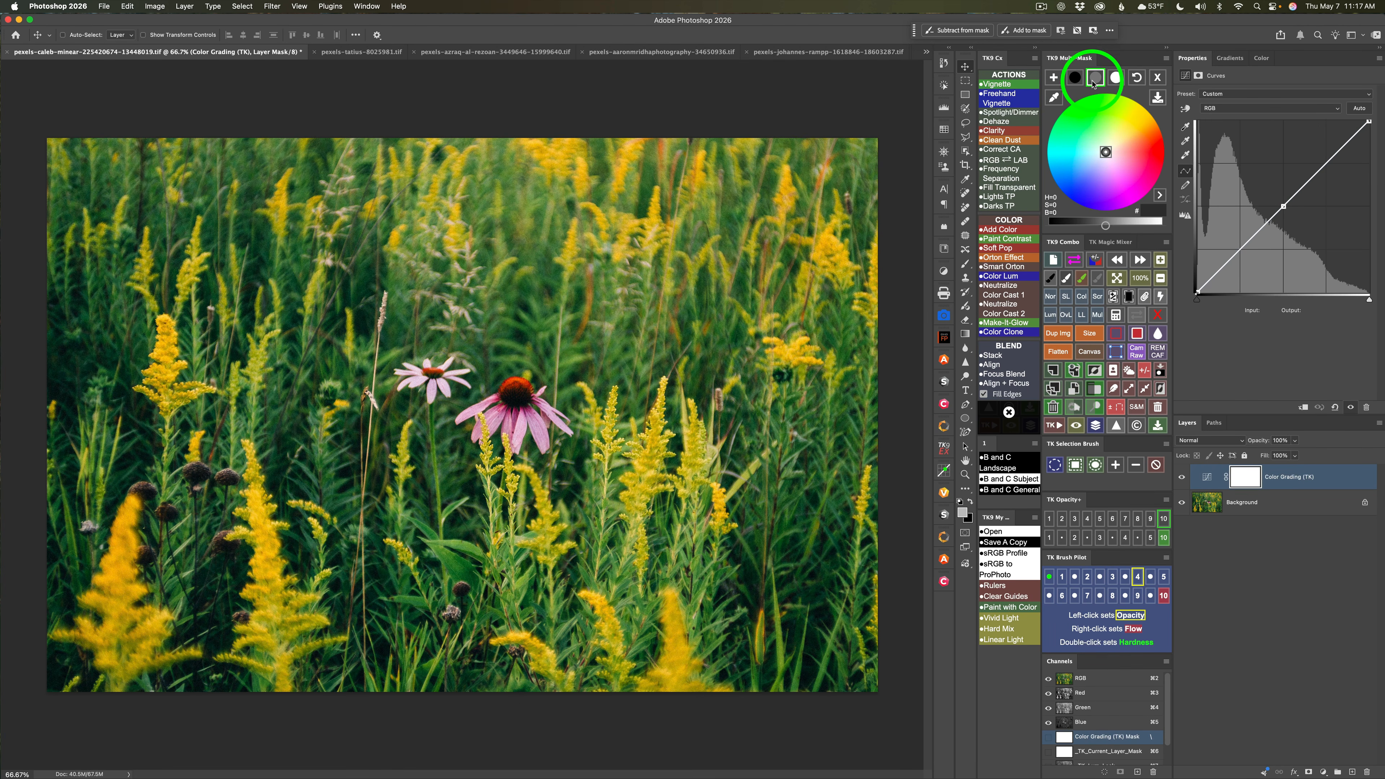
click(1055, 98)
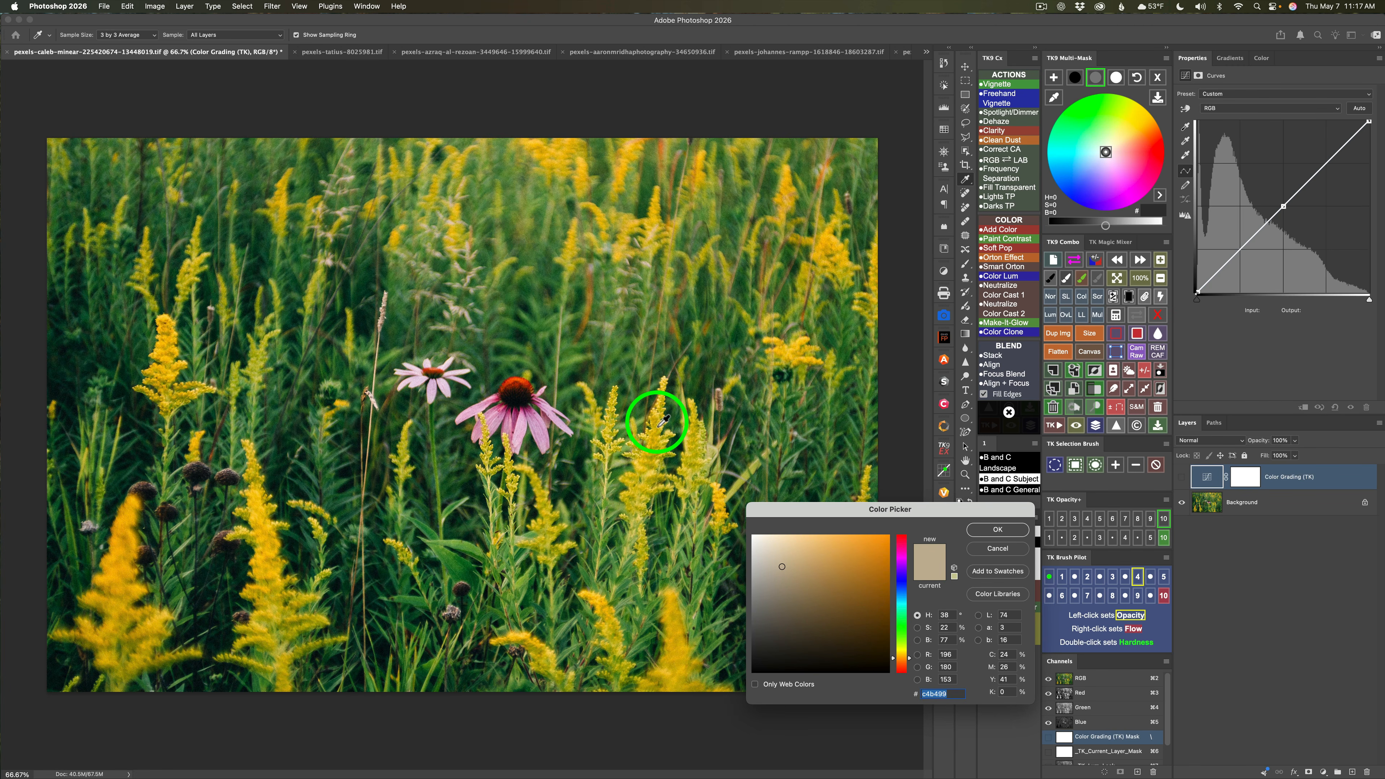
drag(662, 420, 890, 562)
click(997, 529)
click(1074, 199)
click(1184, 480)
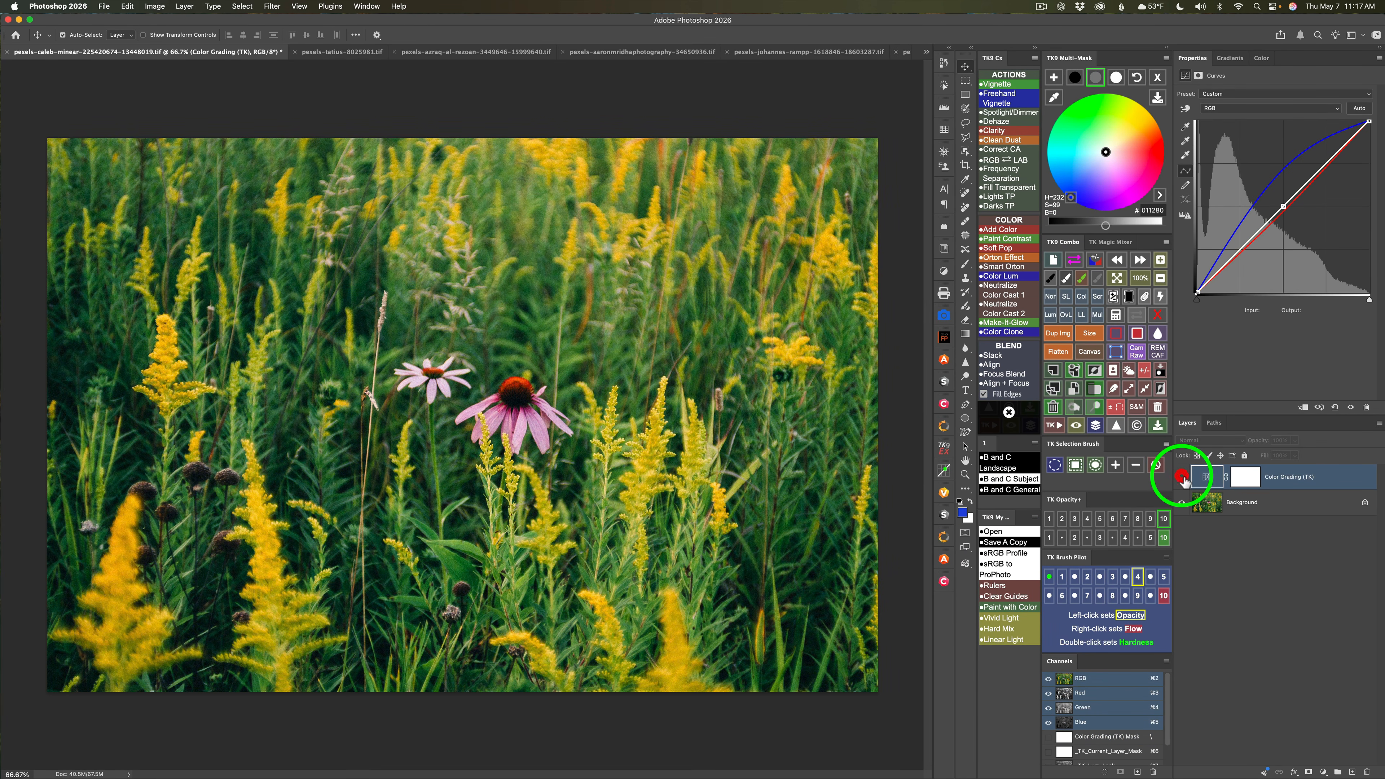
click(1184, 479)
Set the flower photo's midtone grading to H 235 and S 47, then compare with the original.
click(1157, 296)
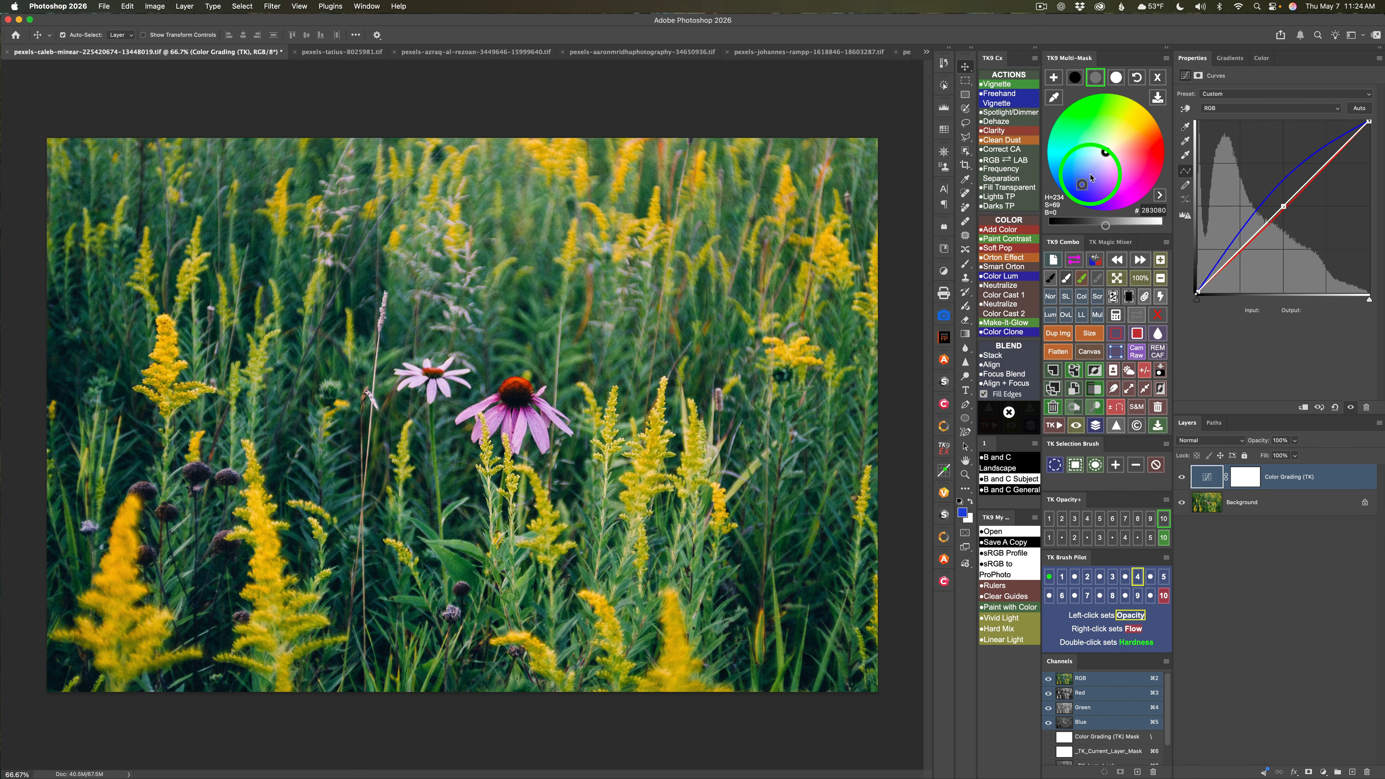
click(1091, 177)
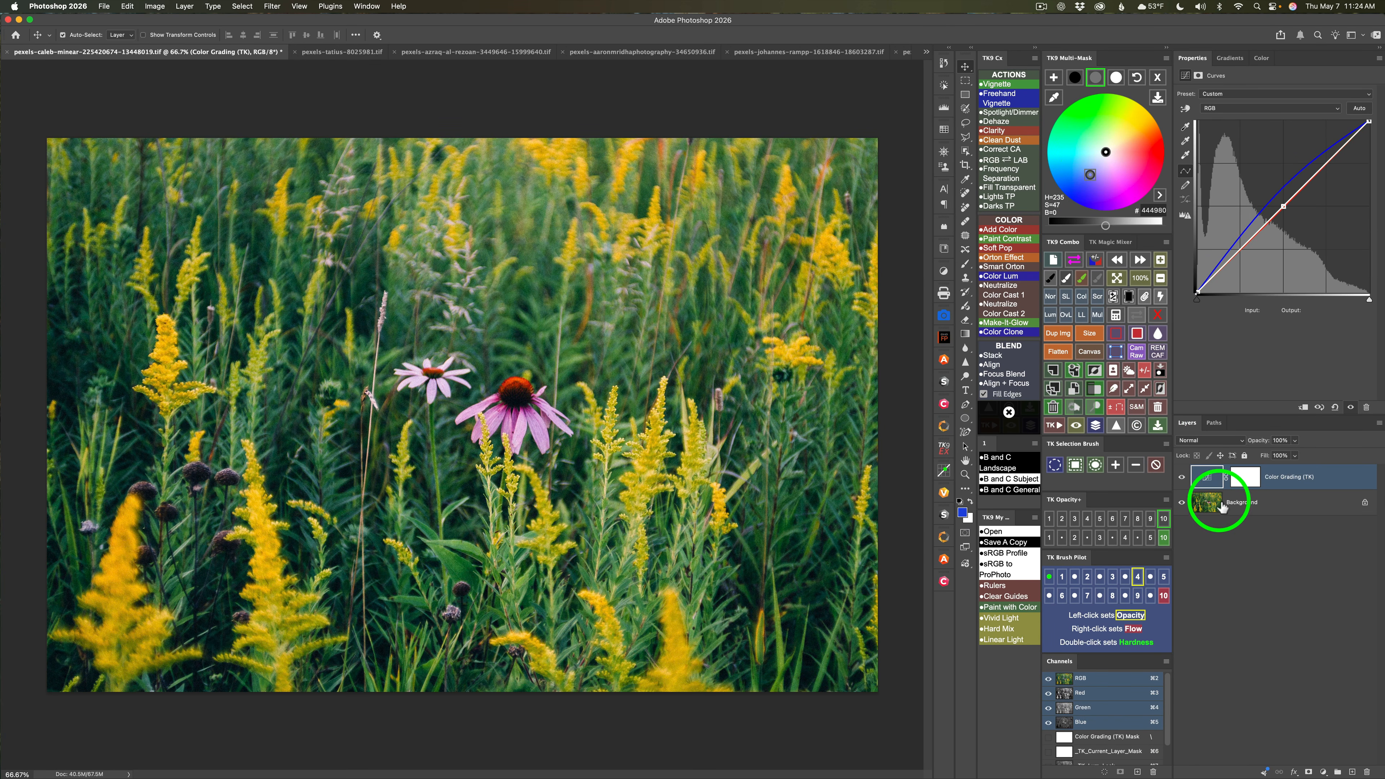
click(1181, 478)
click(1182, 479)
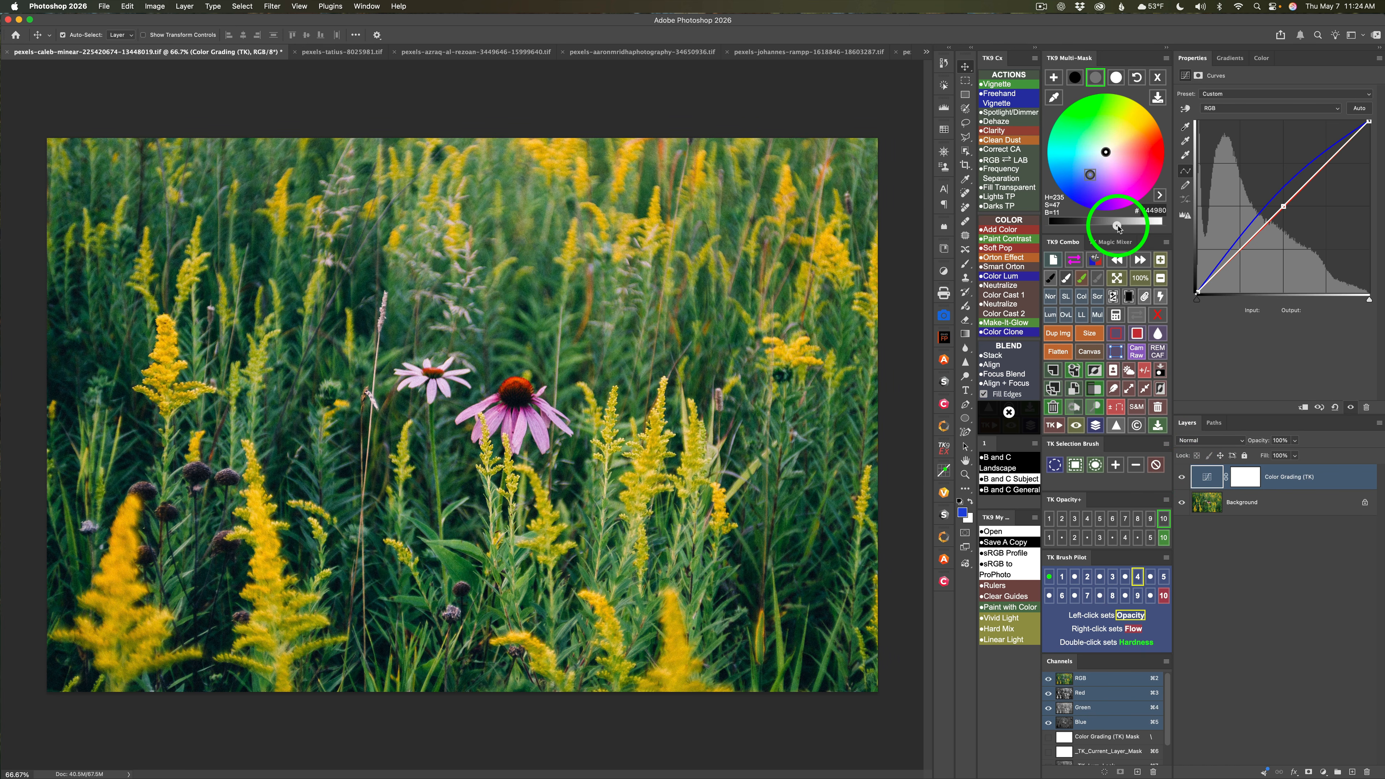
Set the flower photo's midtone grading brightness to B 8 and compare the result with the original.
click(1116, 225)
click(1112, 225)
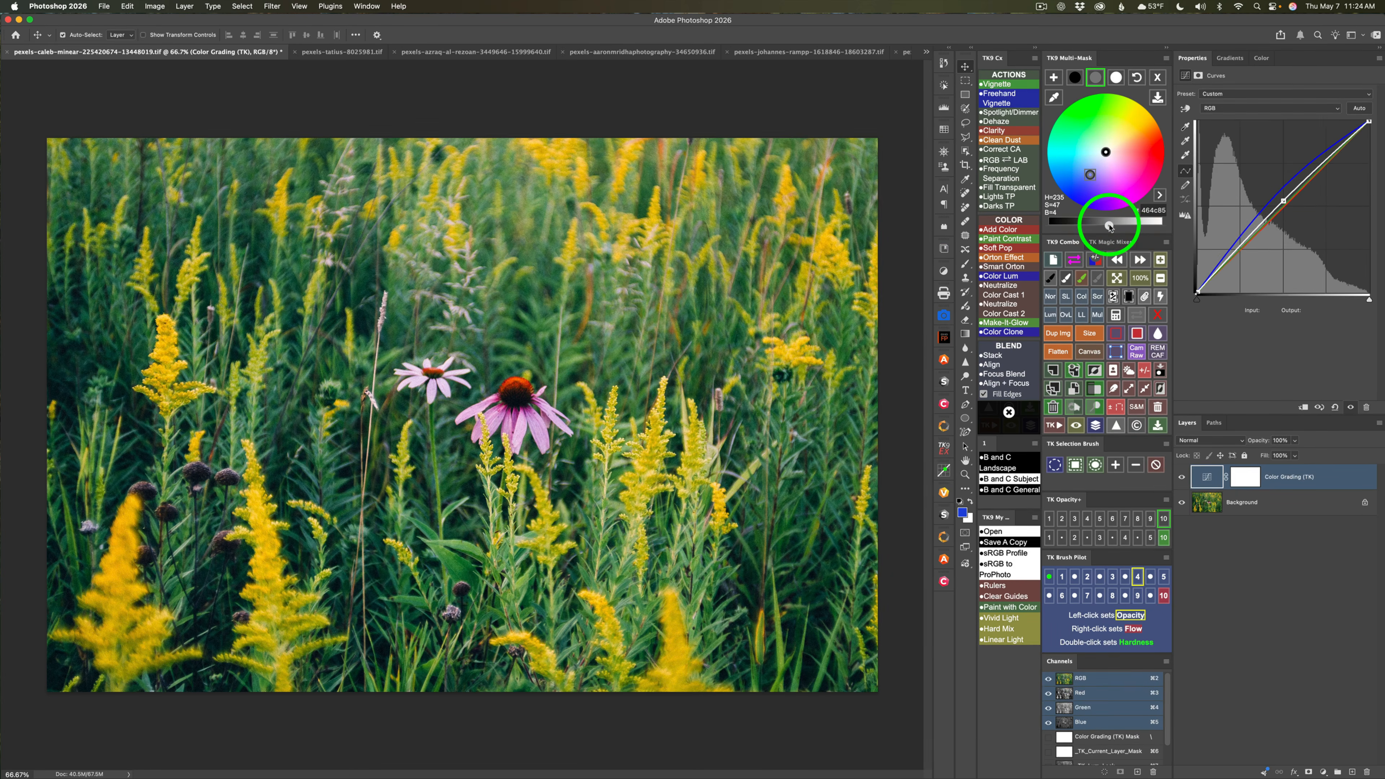
click(1113, 226)
click(1113, 226)
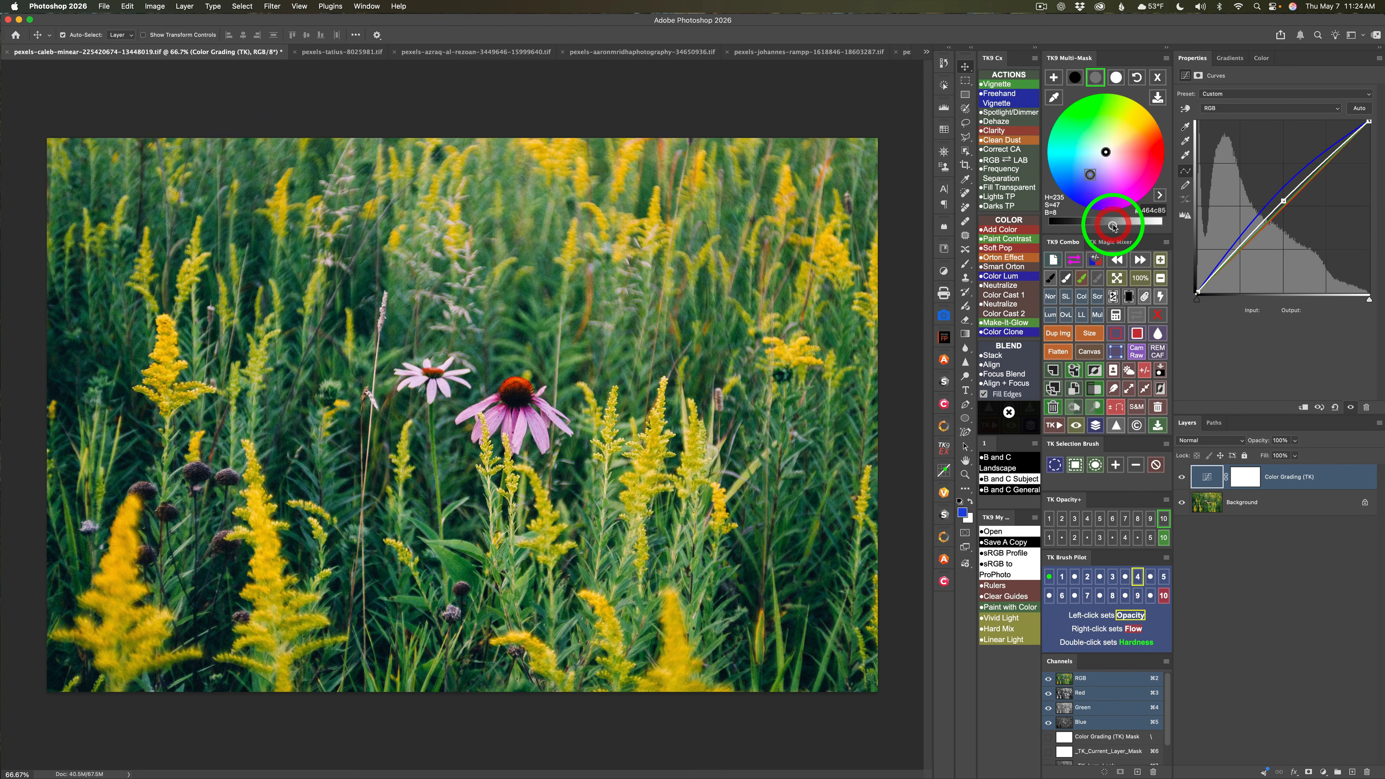
click(1182, 479)
click(1182, 478)
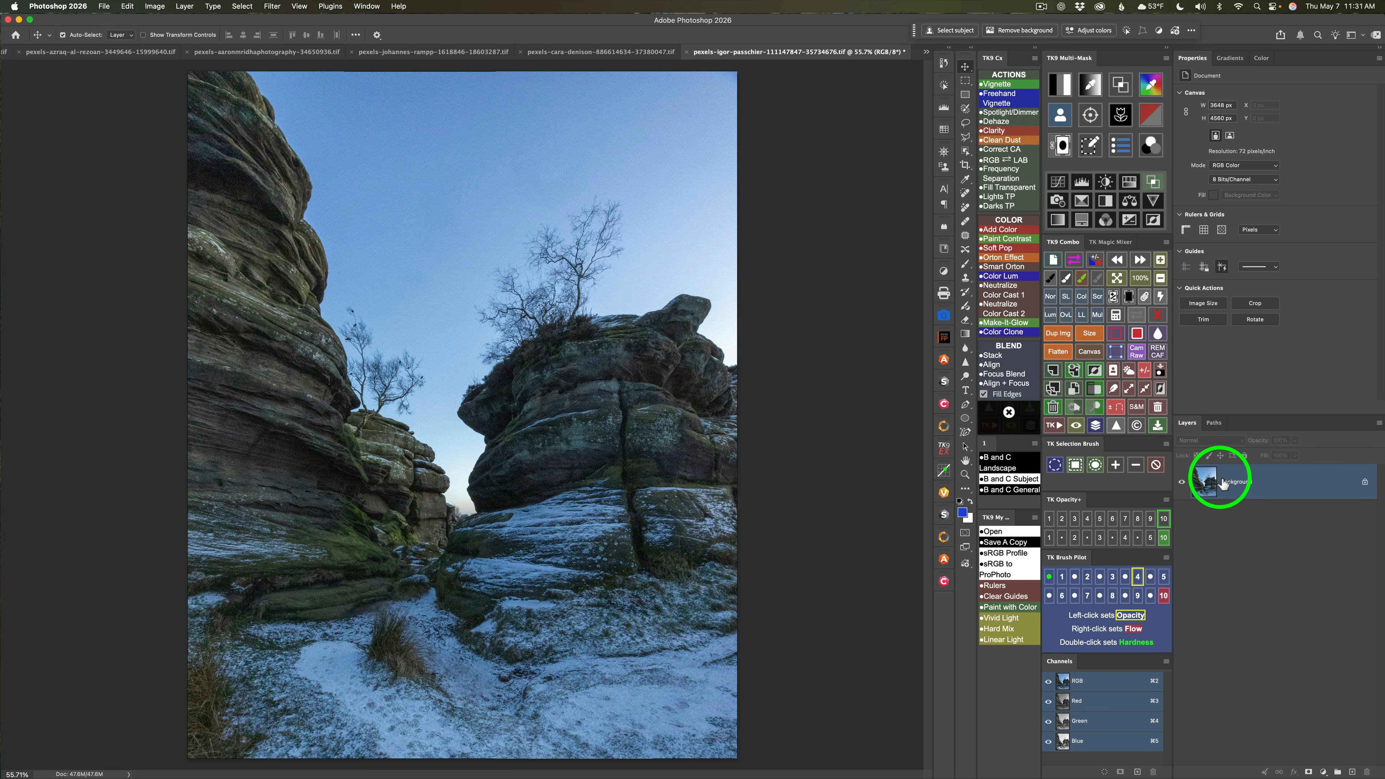
Turn a duplicate of the rock photo's Background layer into an inverted Average-blur color layer in Soft Light mode.
click(1053, 389)
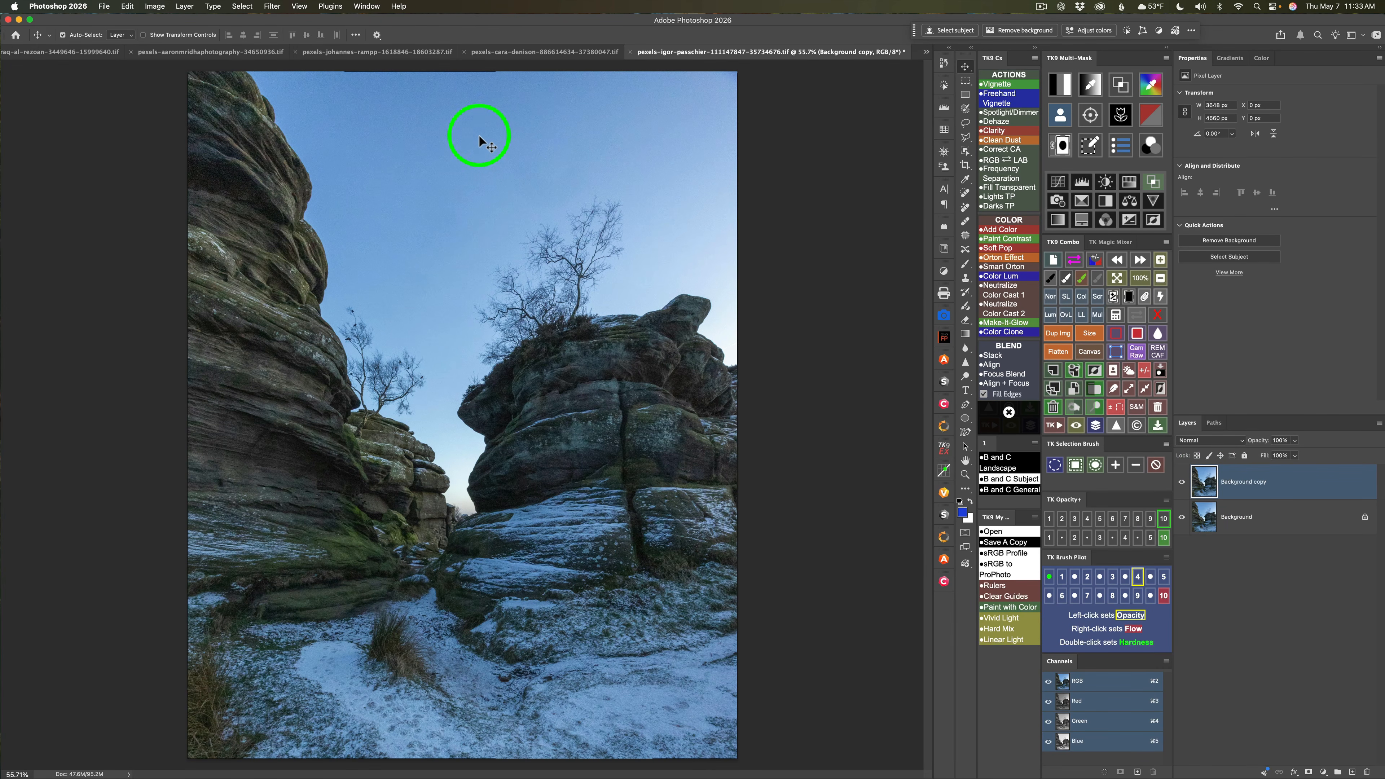
click(272, 6)
mouse_move(302, 191)
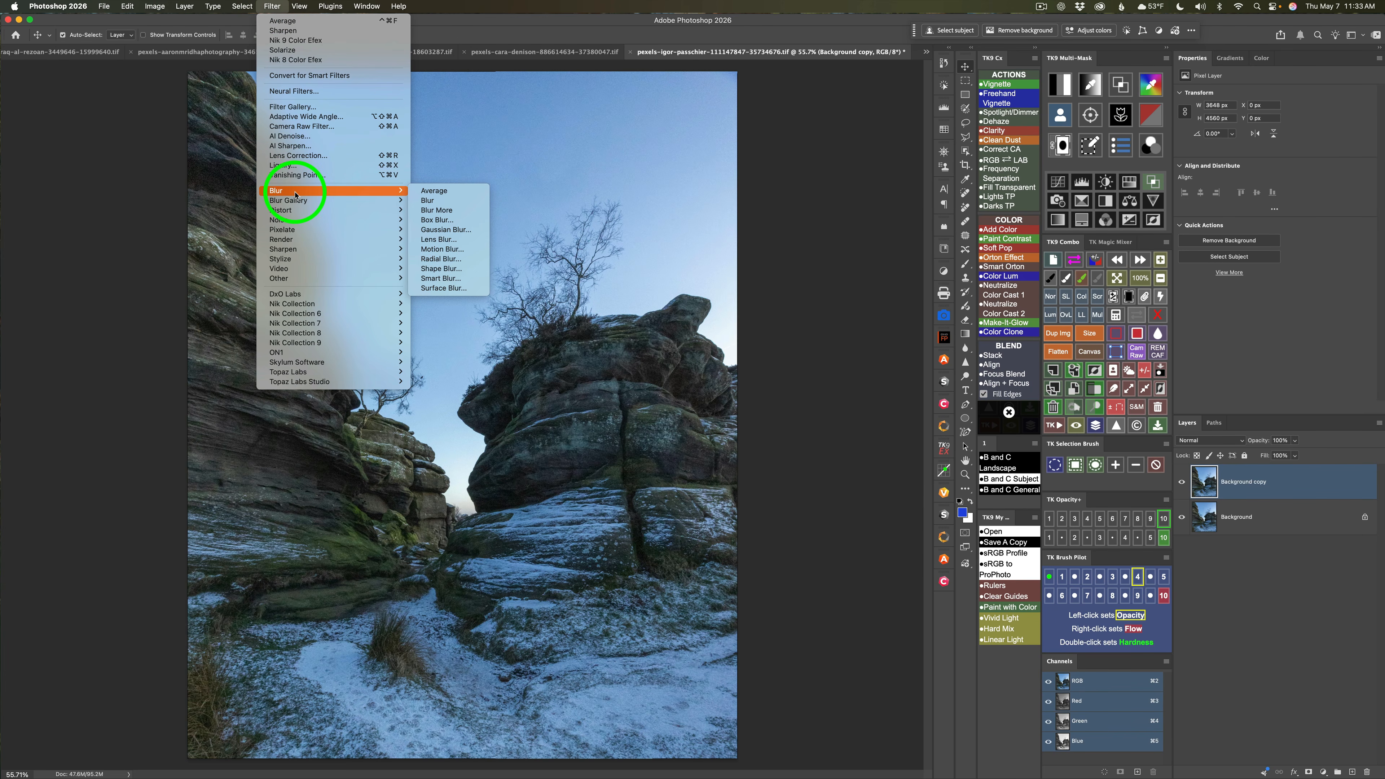
click(436, 191)
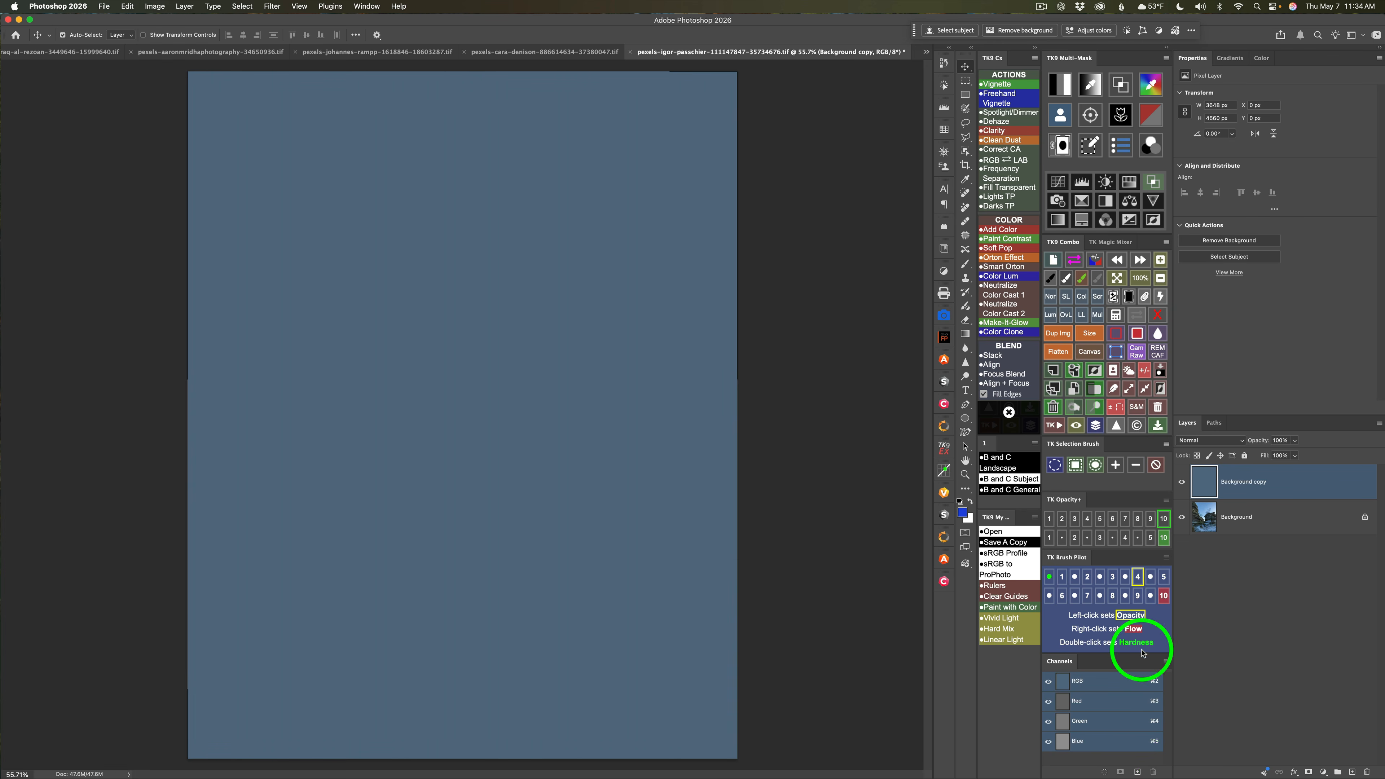
click(1096, 375)
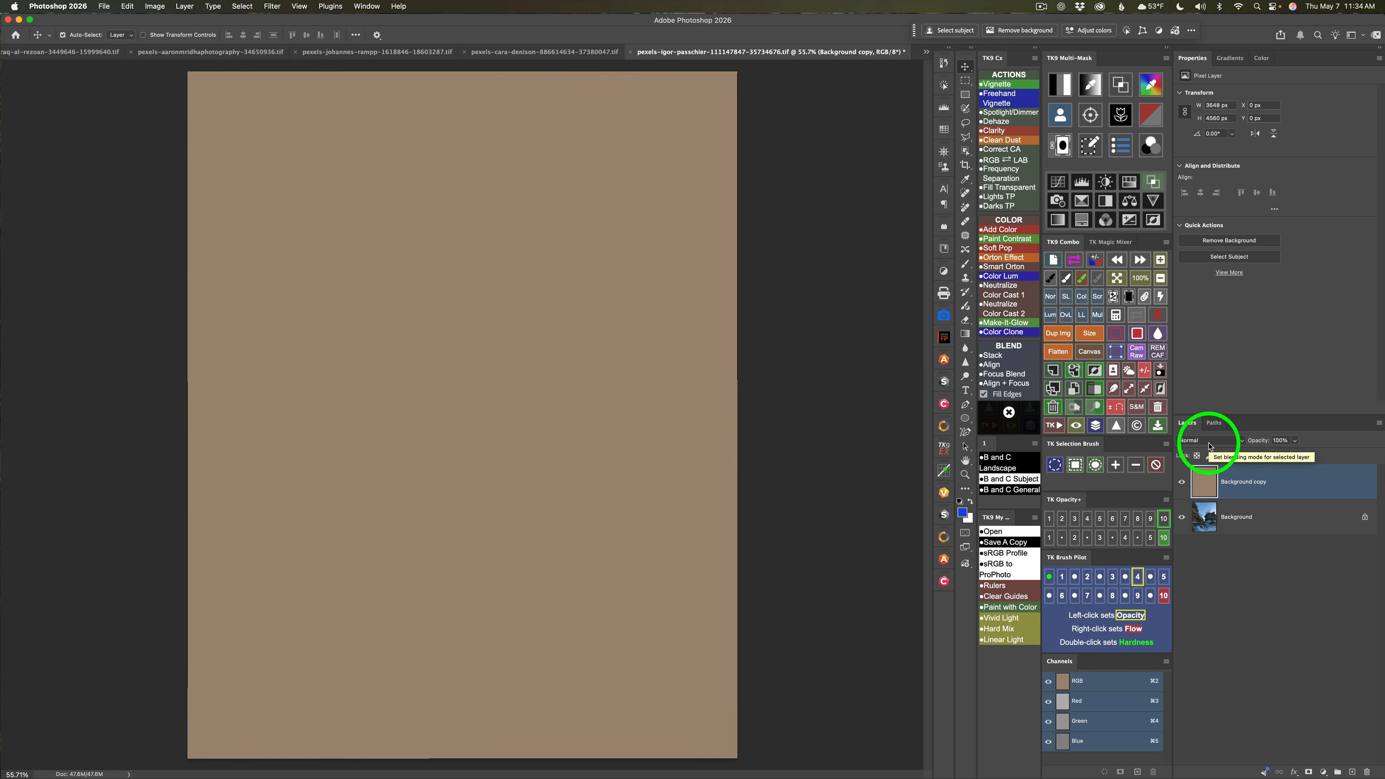
click(1066, 298)
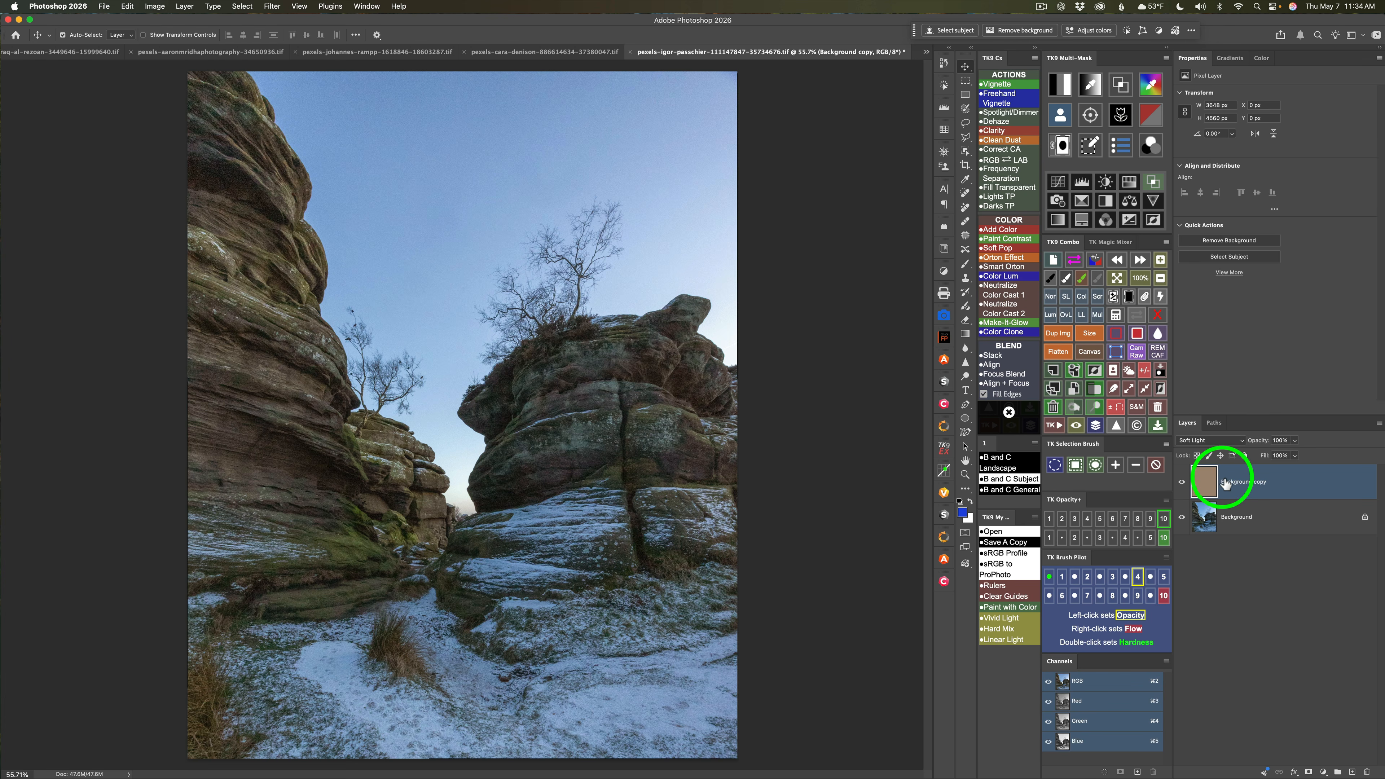
Clip a Hue/Saturation layer to Background copy with Hue +5, Saturation +22 and Lightness +7, and compare before and after.
click(1130, 184)
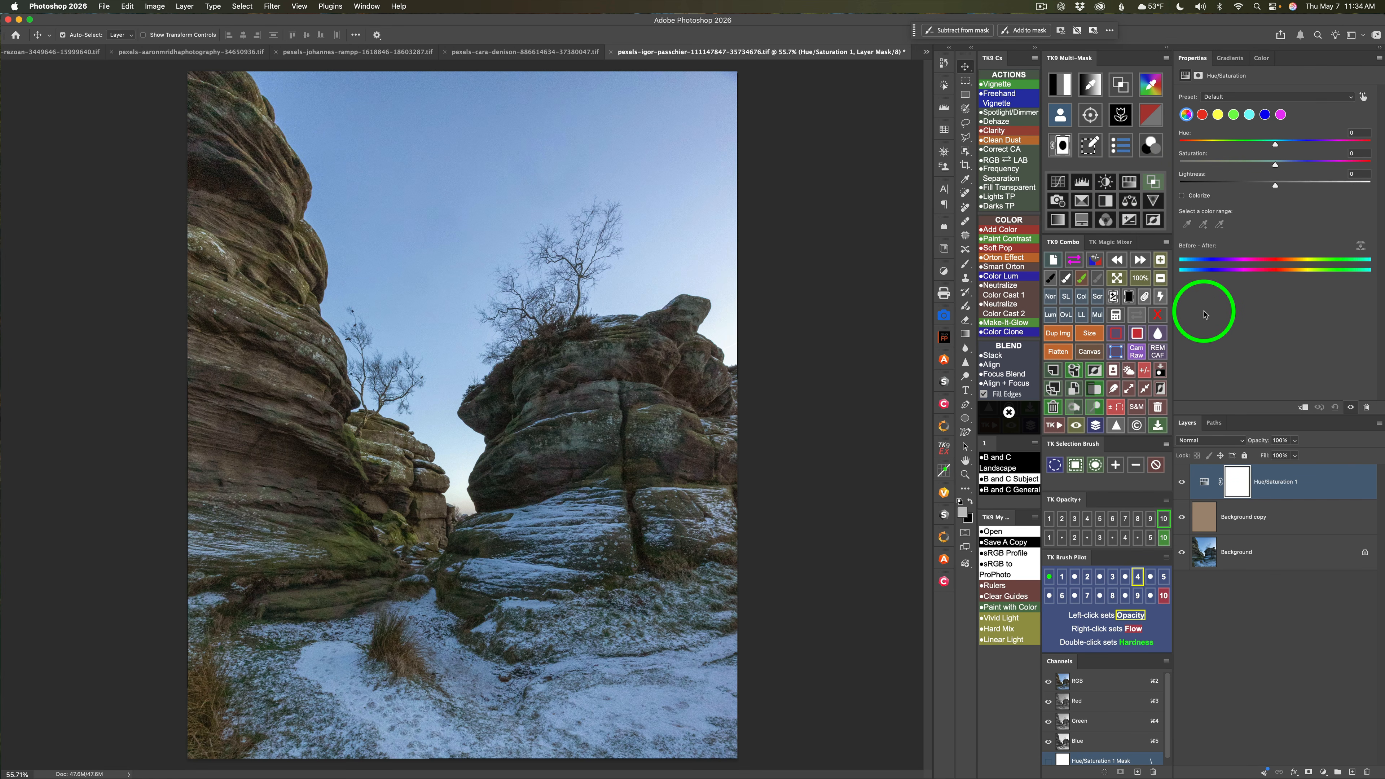
click(1144, 298)
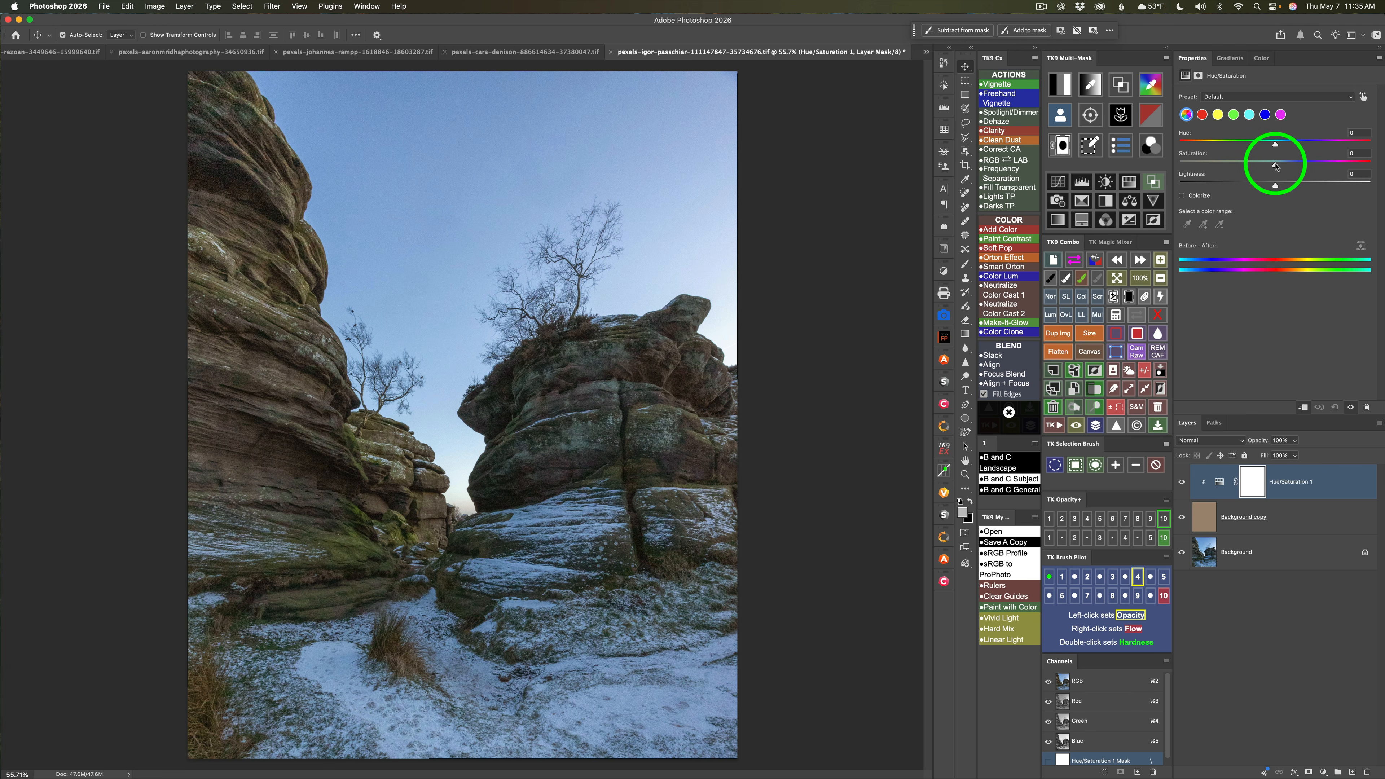
mouse_move(1275, 164)
mouse_down()
mouse_move(1298, 165)
mouse_move(1282, 188)
mouse_move(1277, 144)
mouse_up()
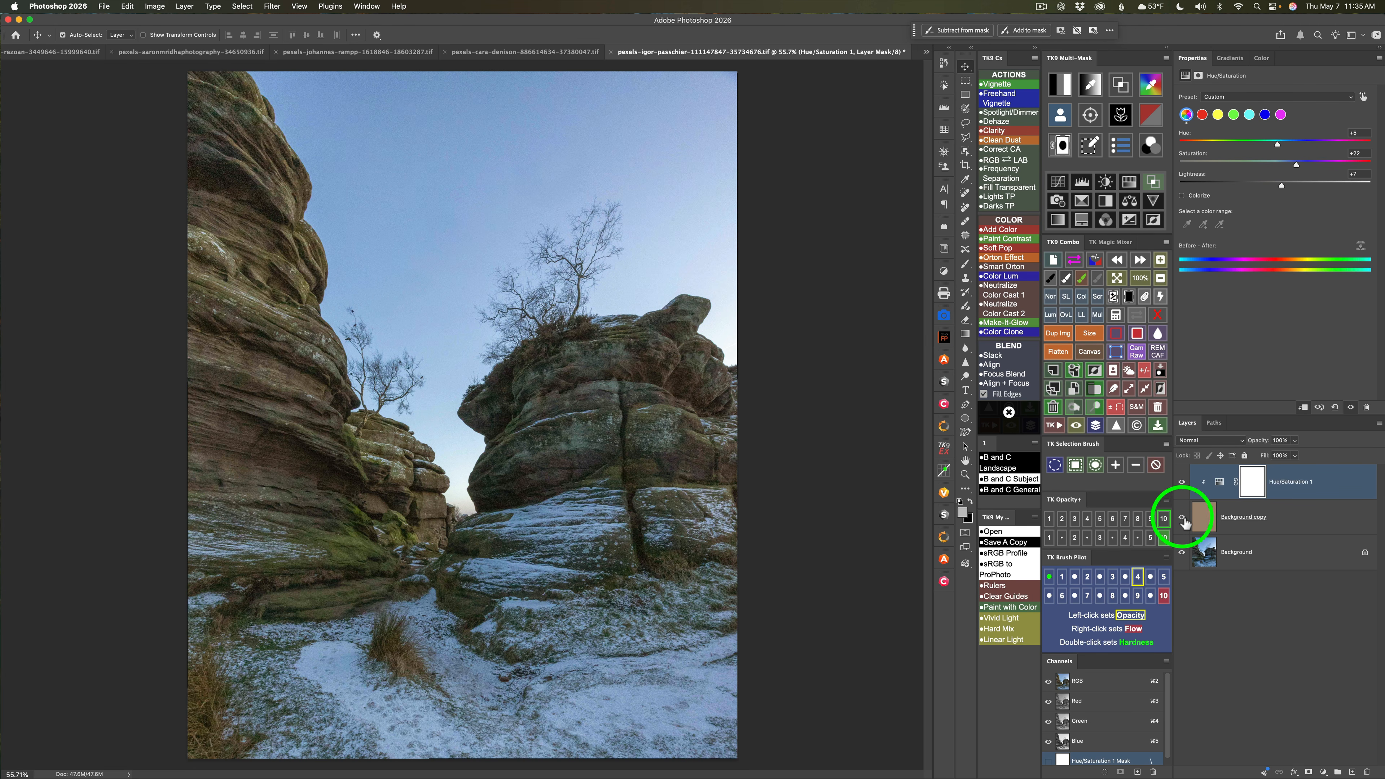
click(1185, 521)
click(1185, 521)
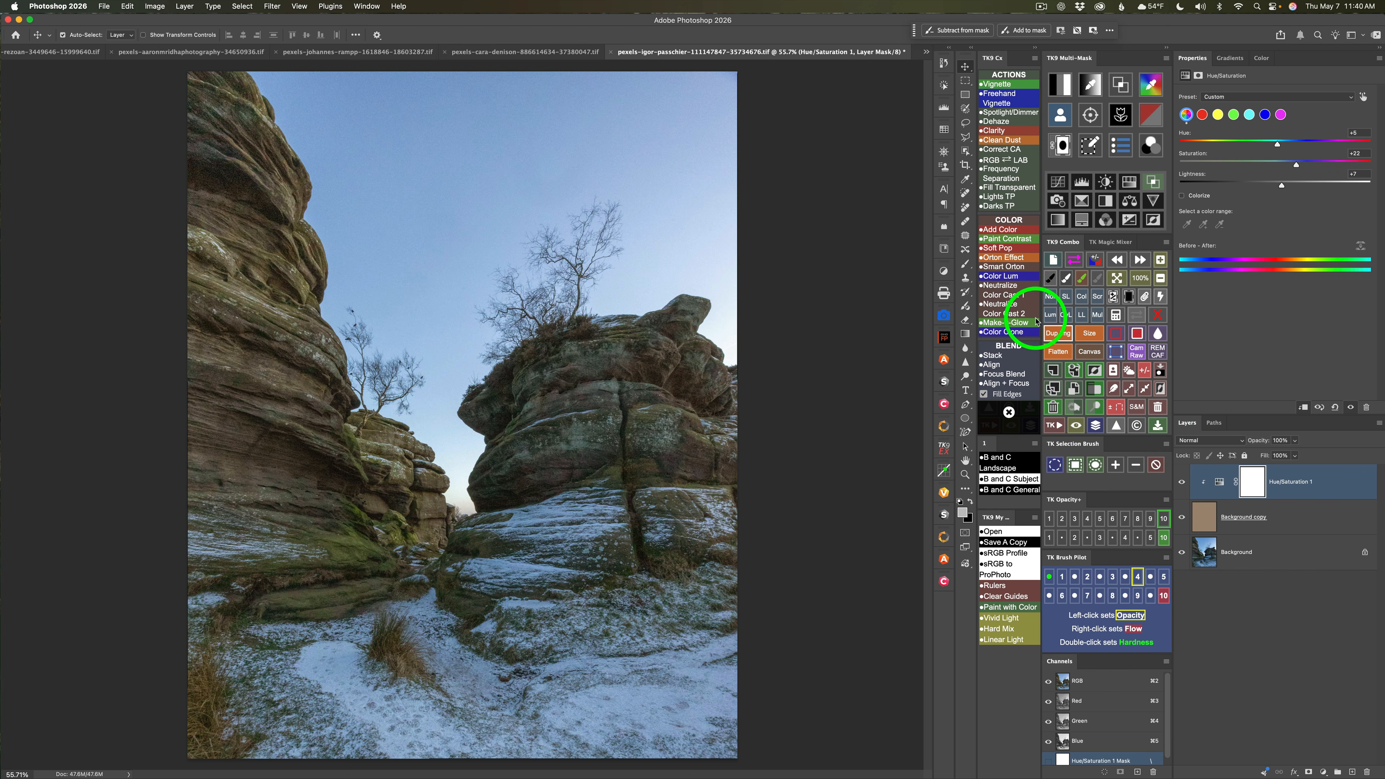
click(1000, 313)
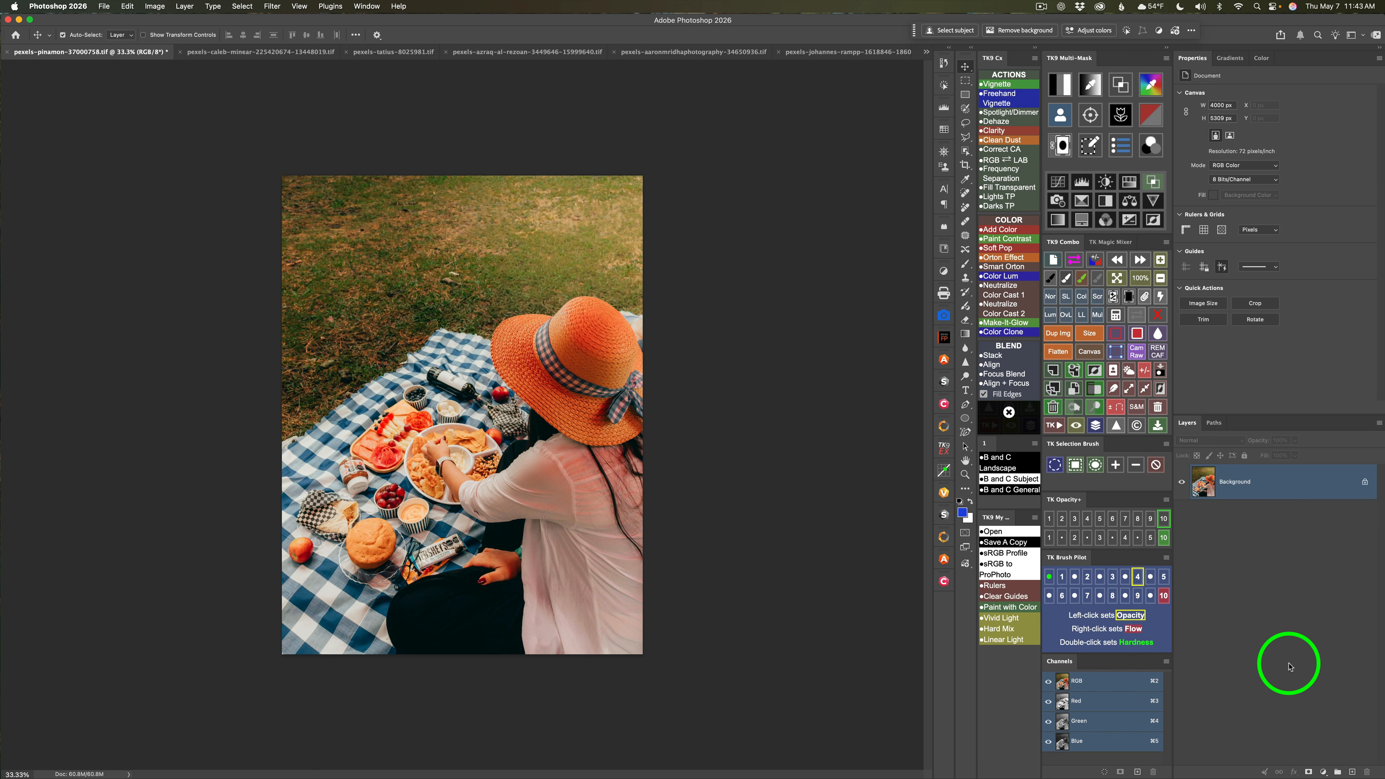
Add a Curves layer to the picnic photo, set its gray point on the bowl in the snack platter, and check the before view.
click(1058, 183)
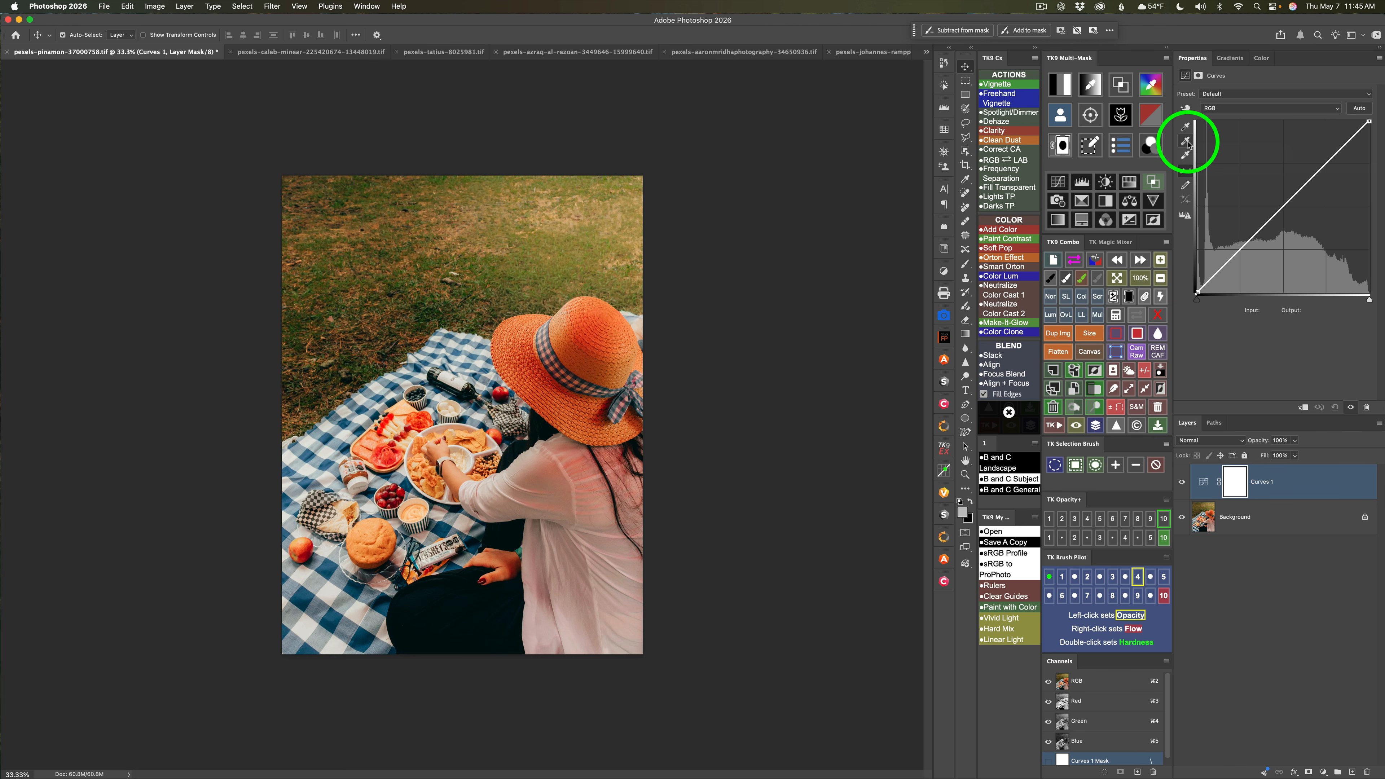
click(1187, 141)
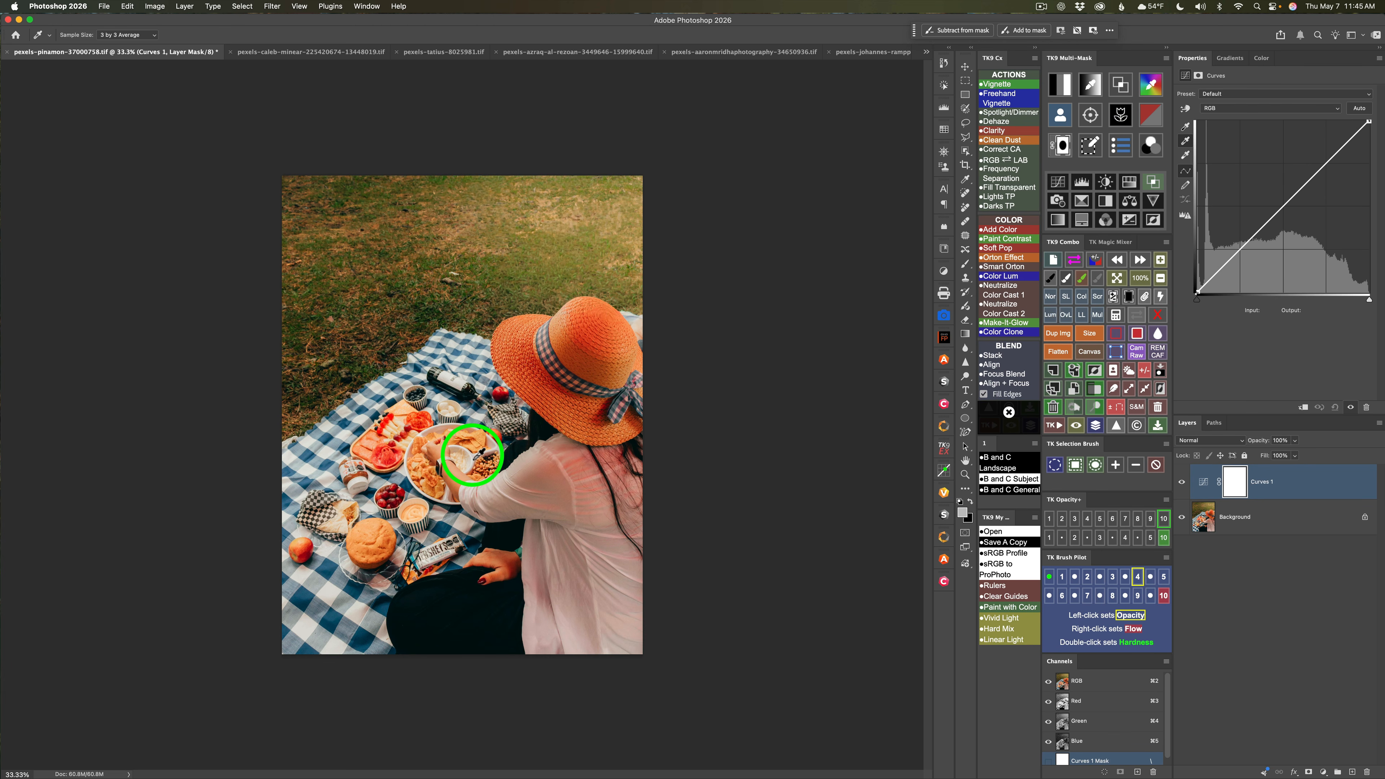
click(473, 458)
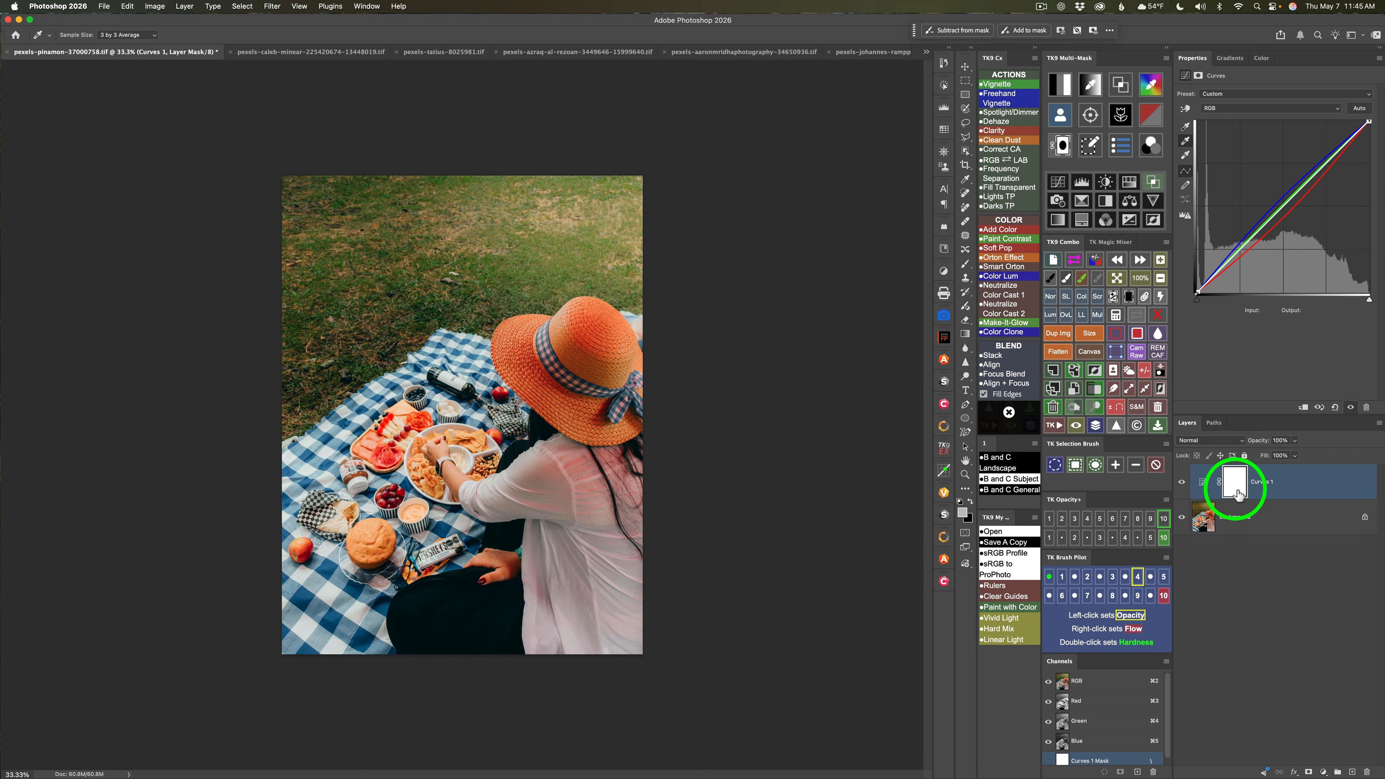
click(1182, 482)
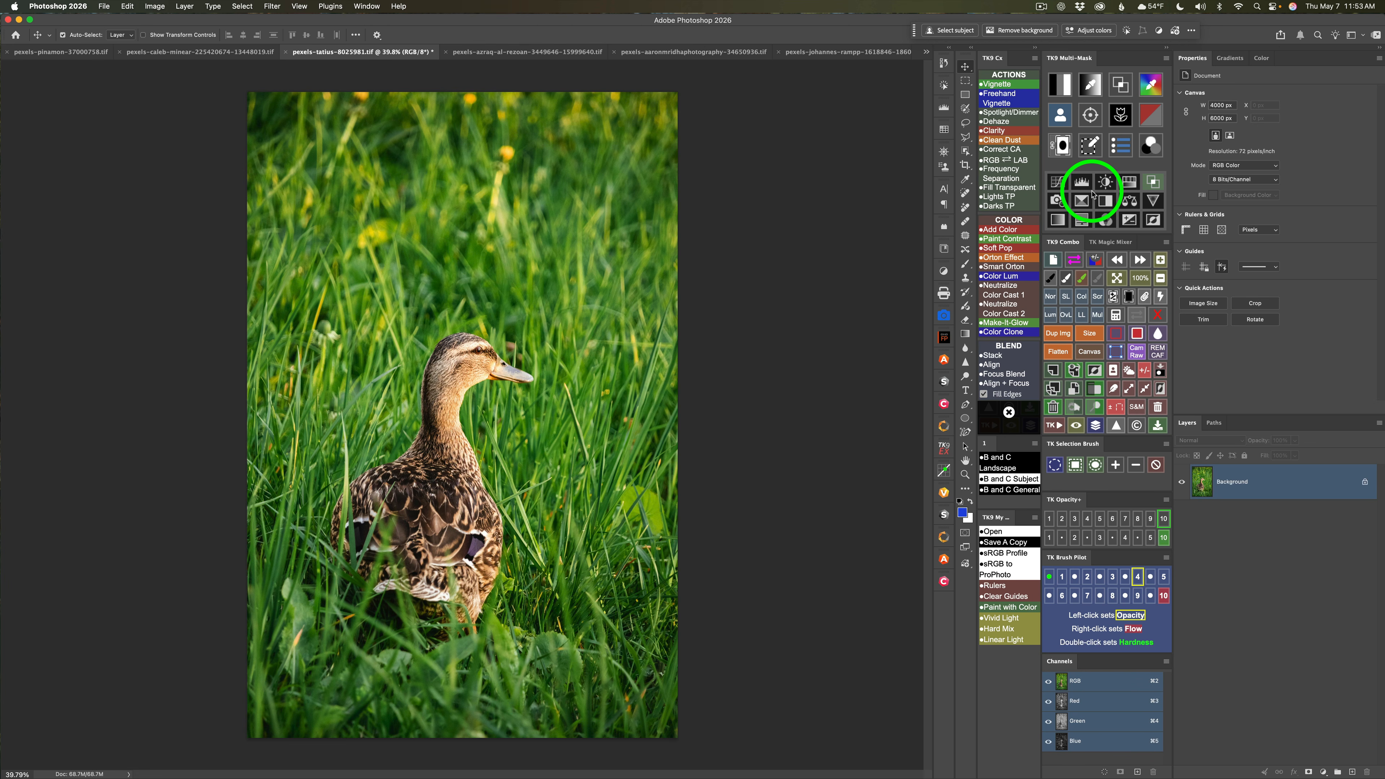
Add a Curves layer to the duck photo, try its gray point on the grass beside the beak, and reset the curve.
click(1060, 183)
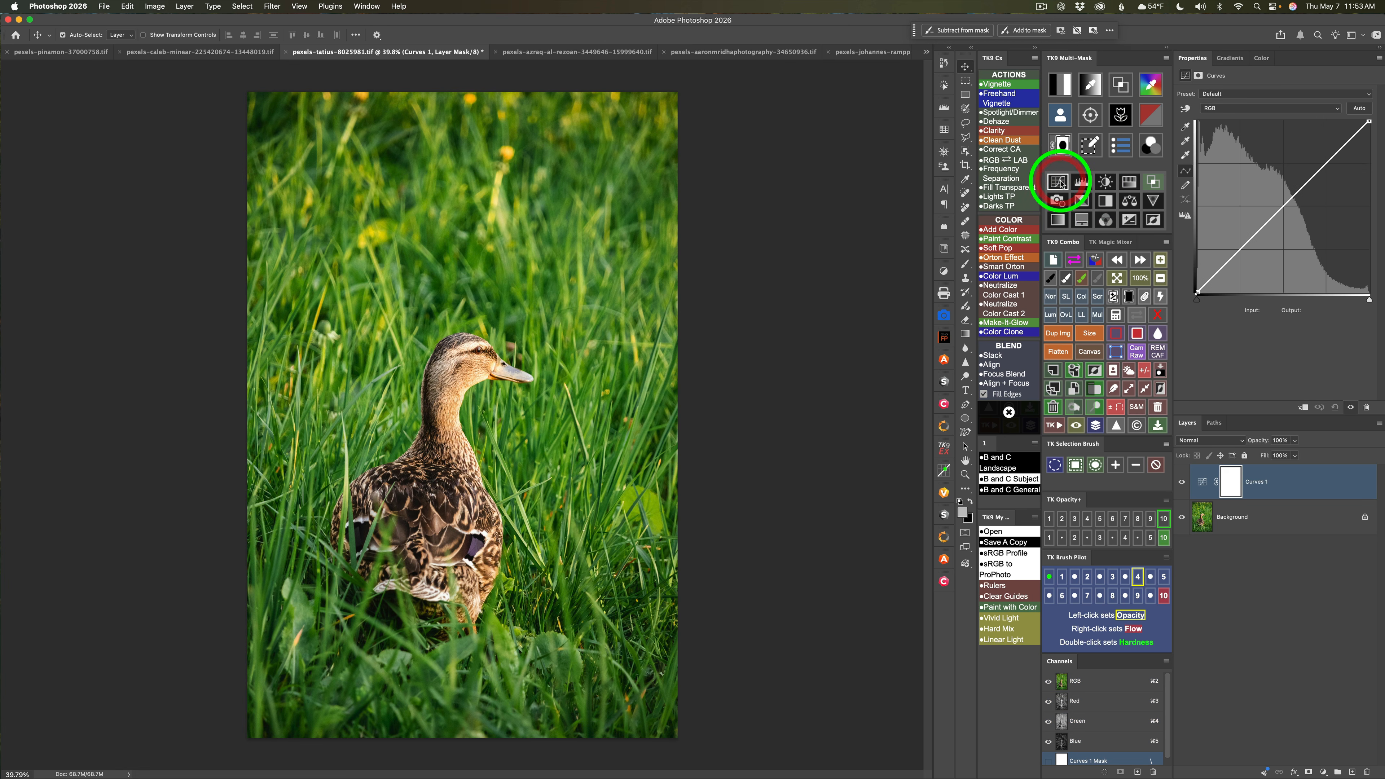
click(1186, 142)
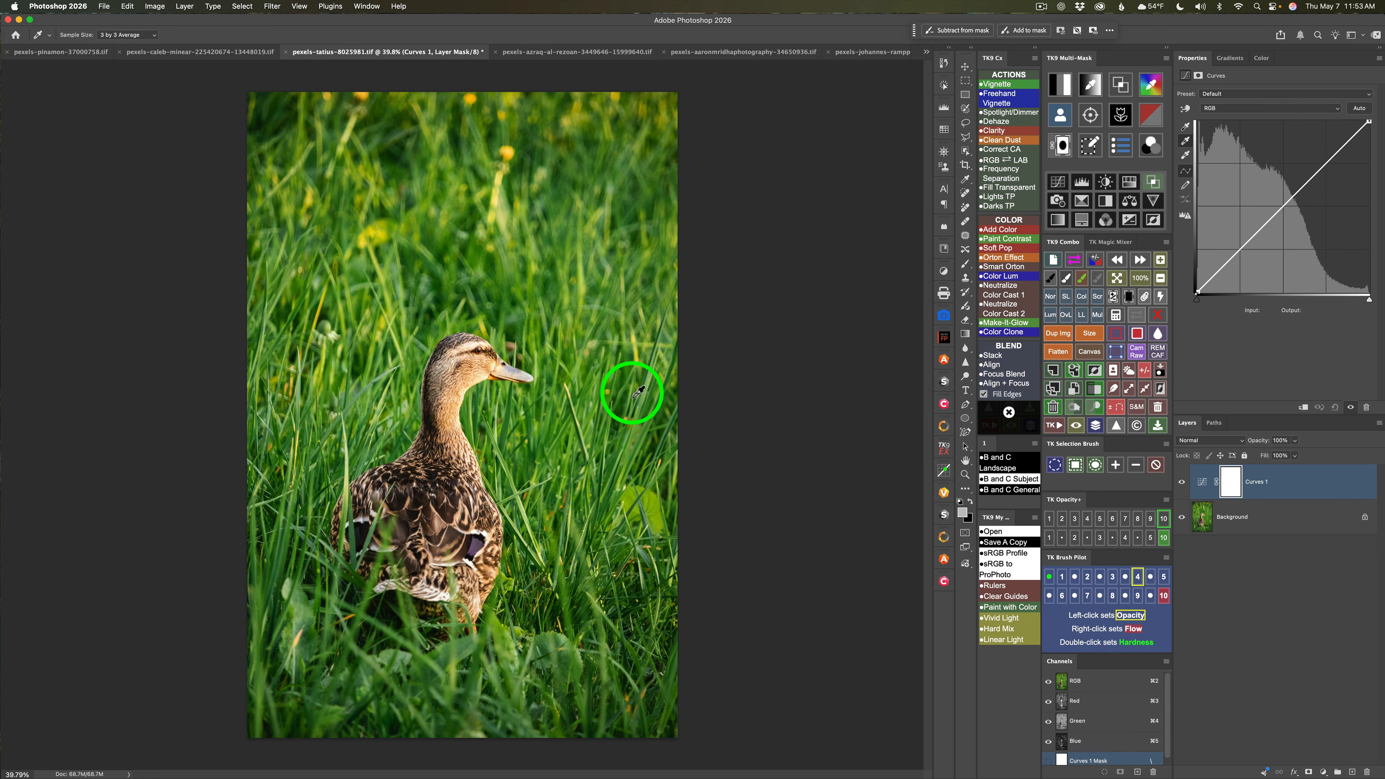
click(560, 370)
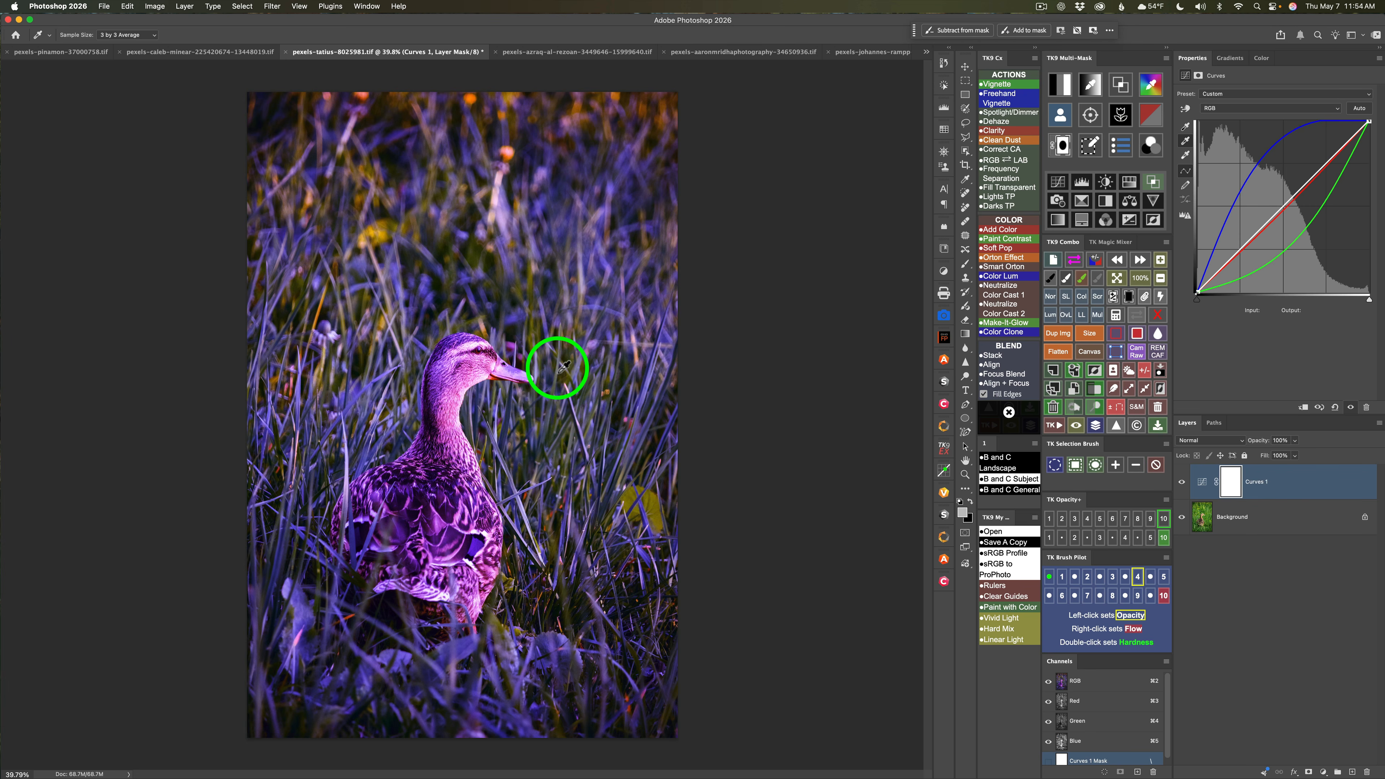
click(1335, 408)
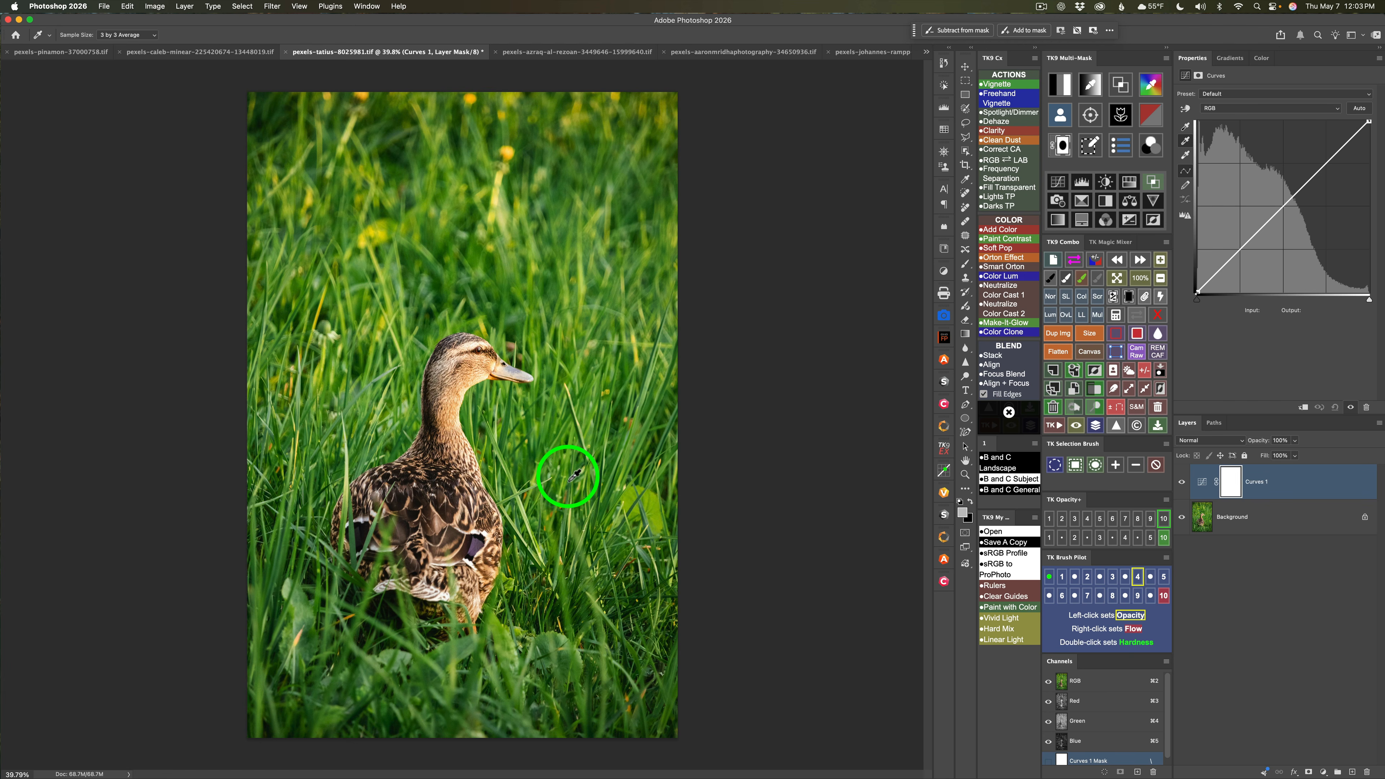
Set the Curves gray point on the duck's wing feathers and compare the photo before and after.
click(474, 533)
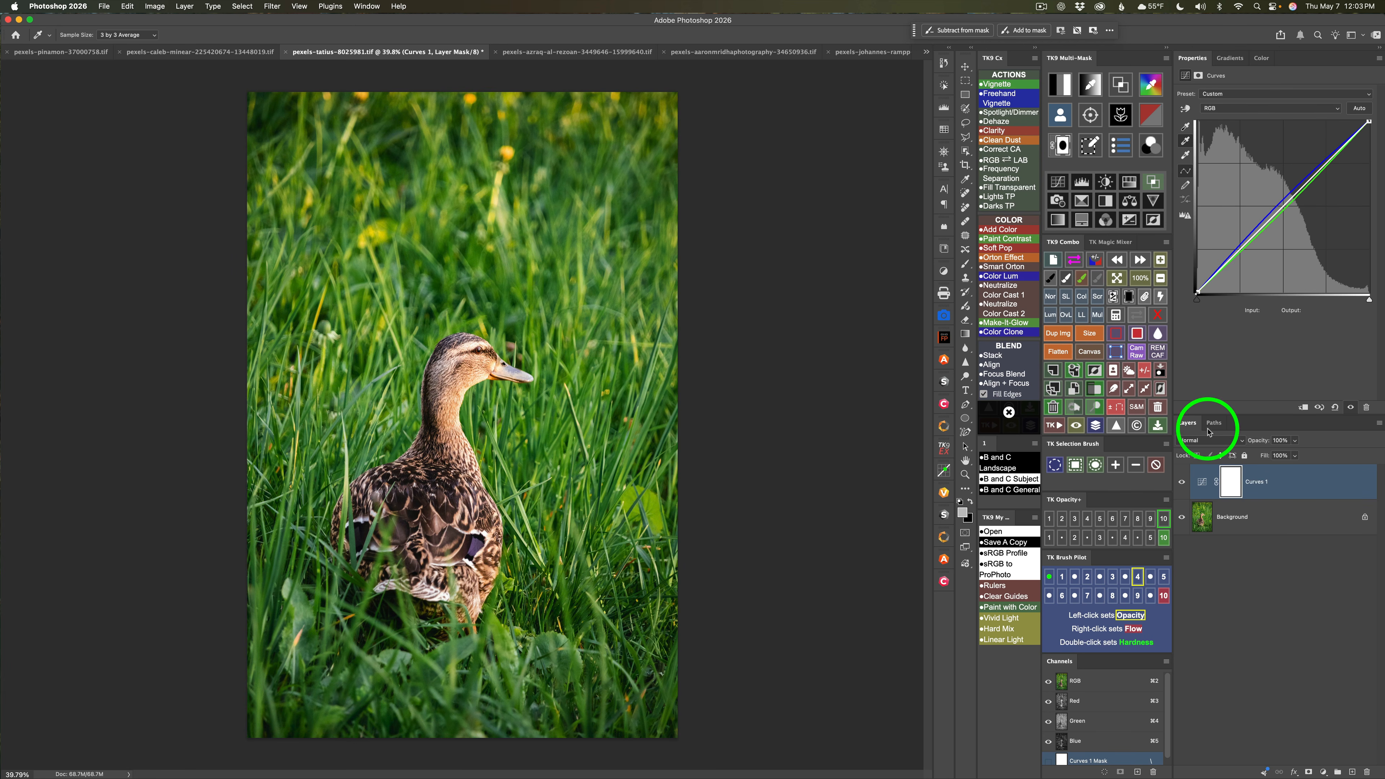
click(1183, 482)
click(1183, 481)
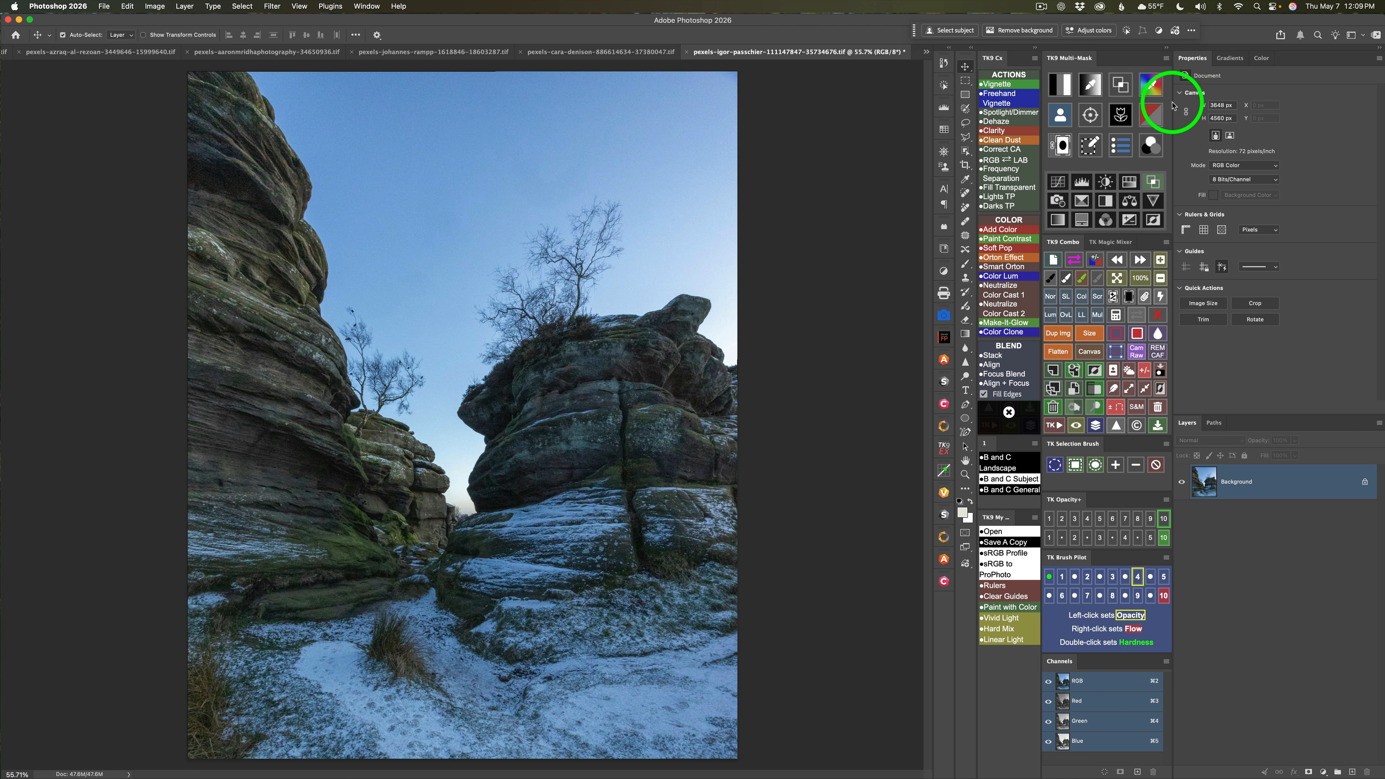
Start a Solid Color fill for the rock photo using a blue sampled from the snow, H 210, S 41, B 81.
click(1081, 219)
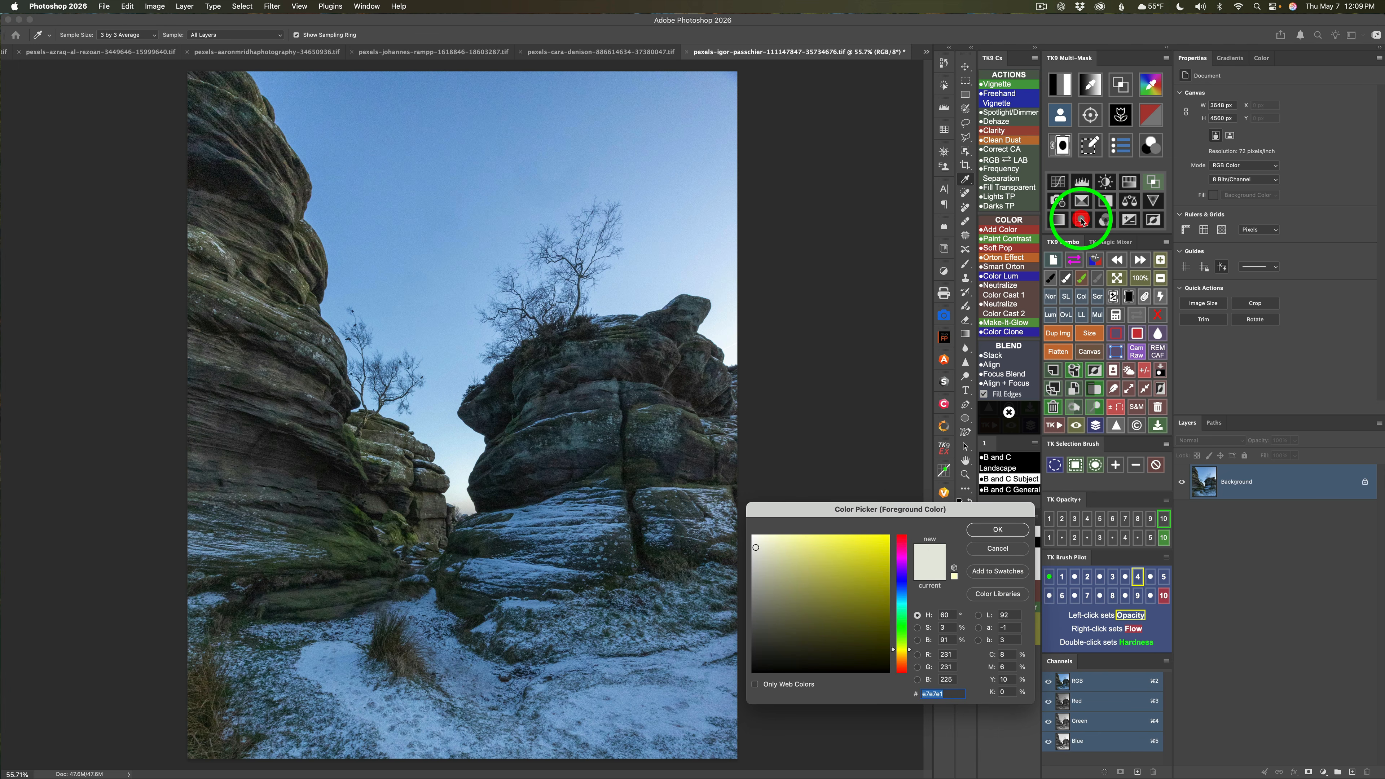
drag(886, 509, 893, 481)
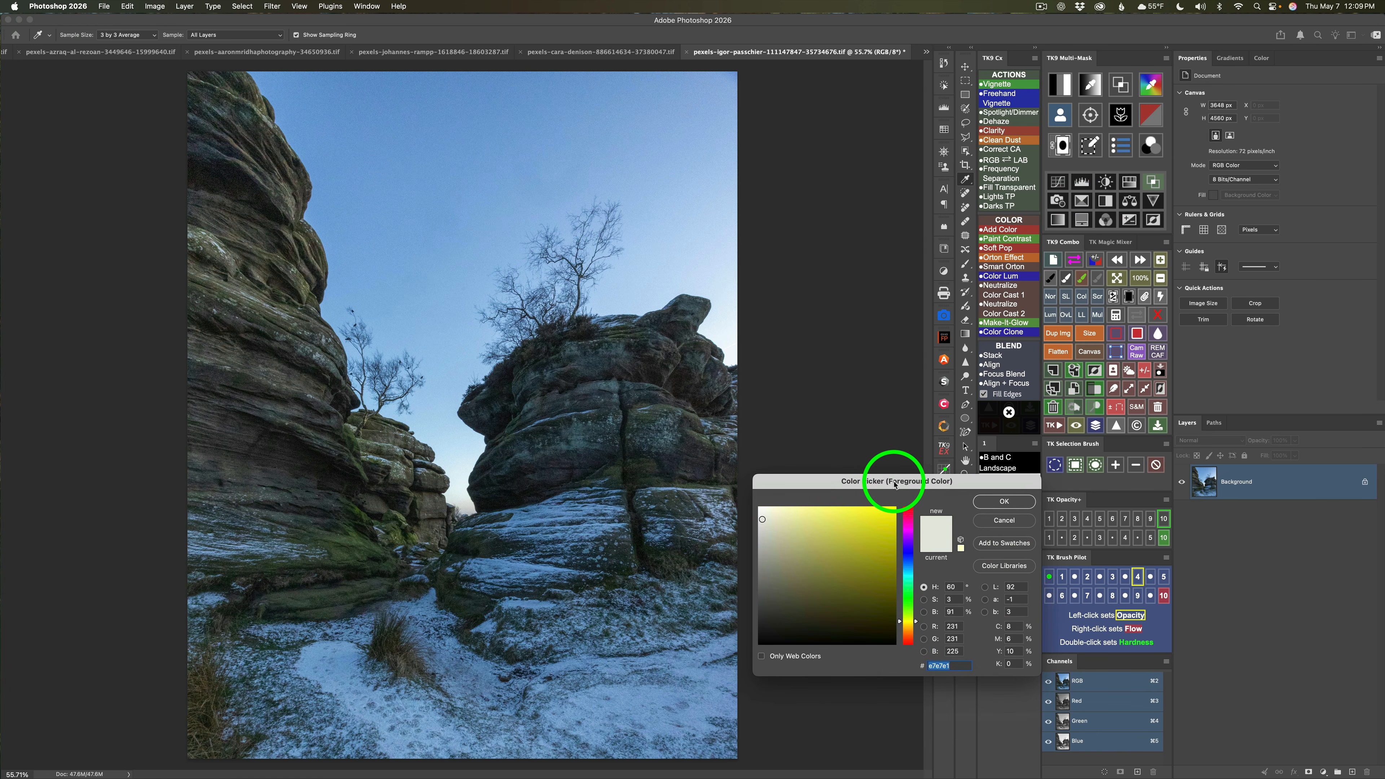
click(666, 694)
click(817, 534)
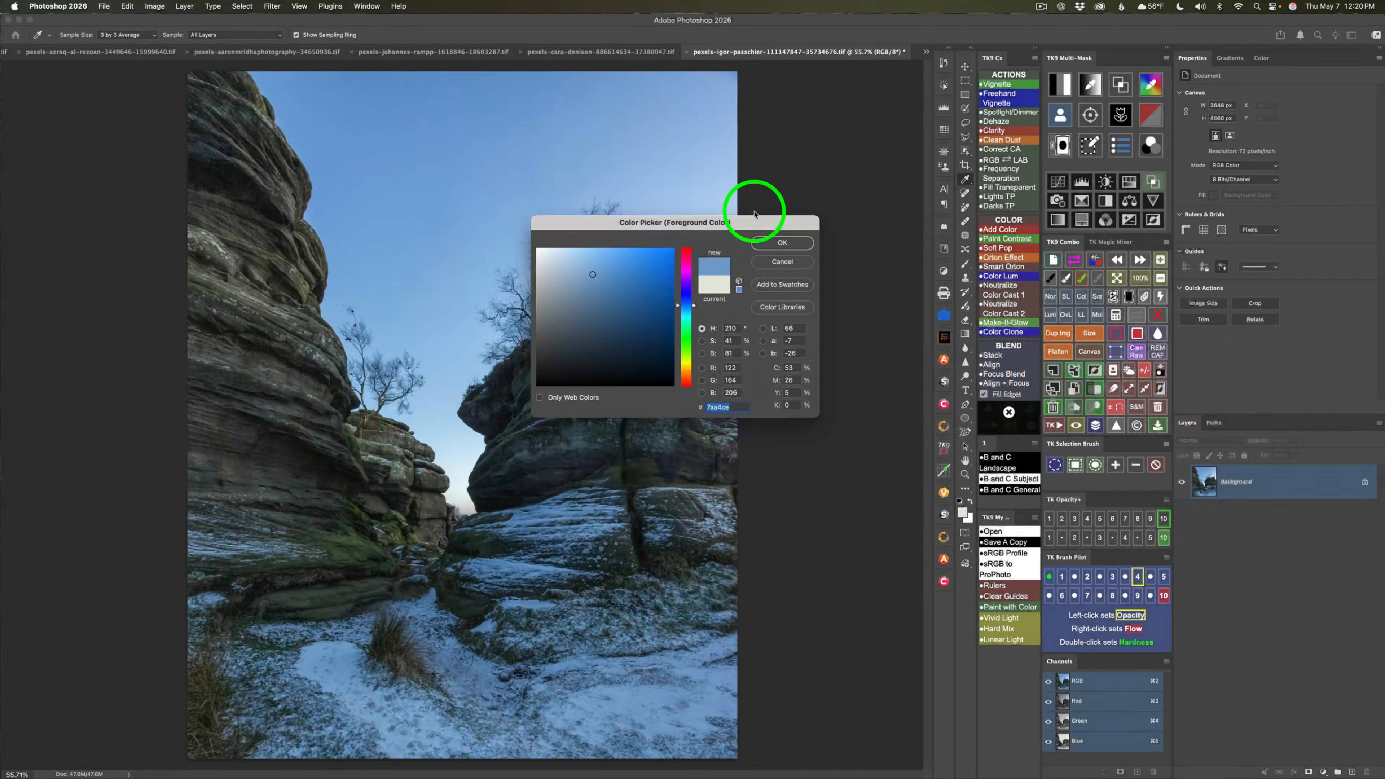
drag(748, 211, 740, 208)
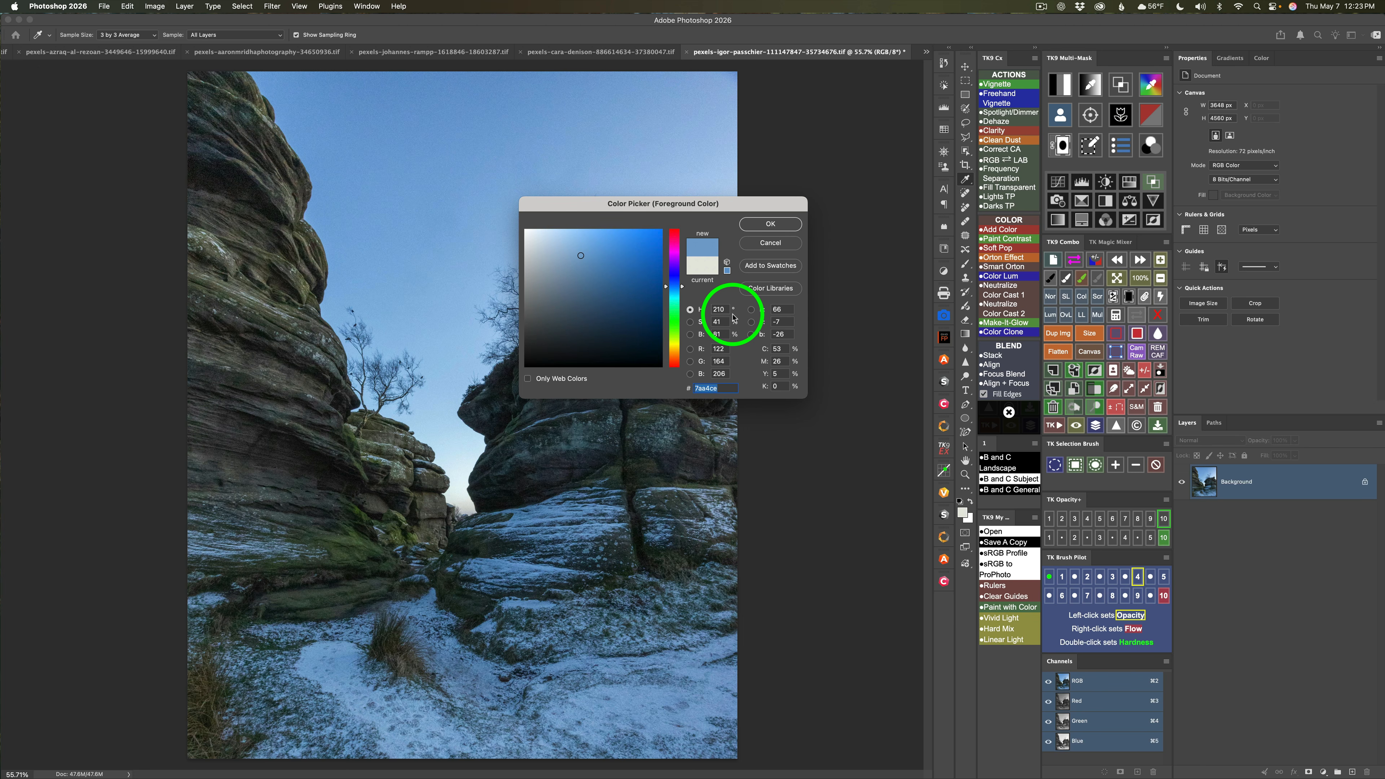
Set the fill color's hue to H 30, create the fill layer in Soft Light mode, and compare before and after.
double_click(724, 309)
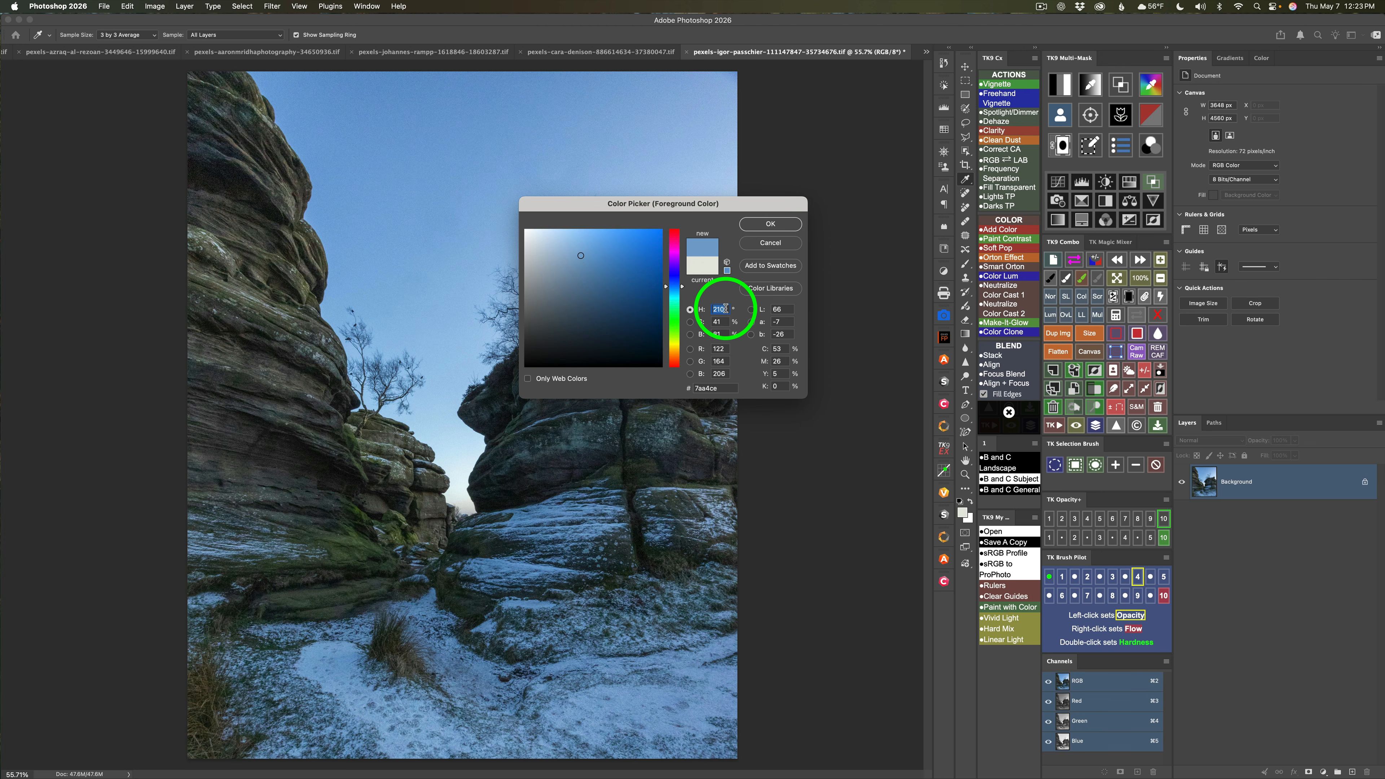
text(3)
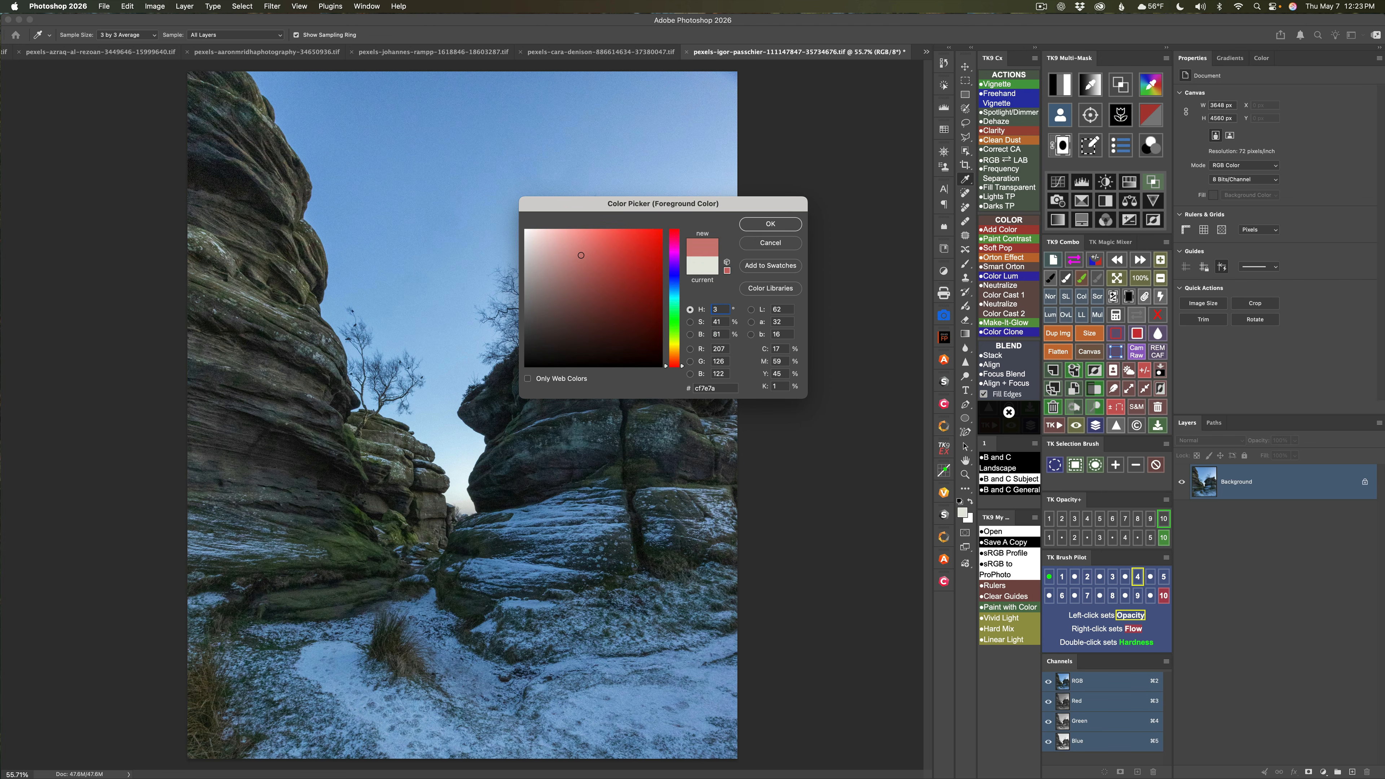
text(0)
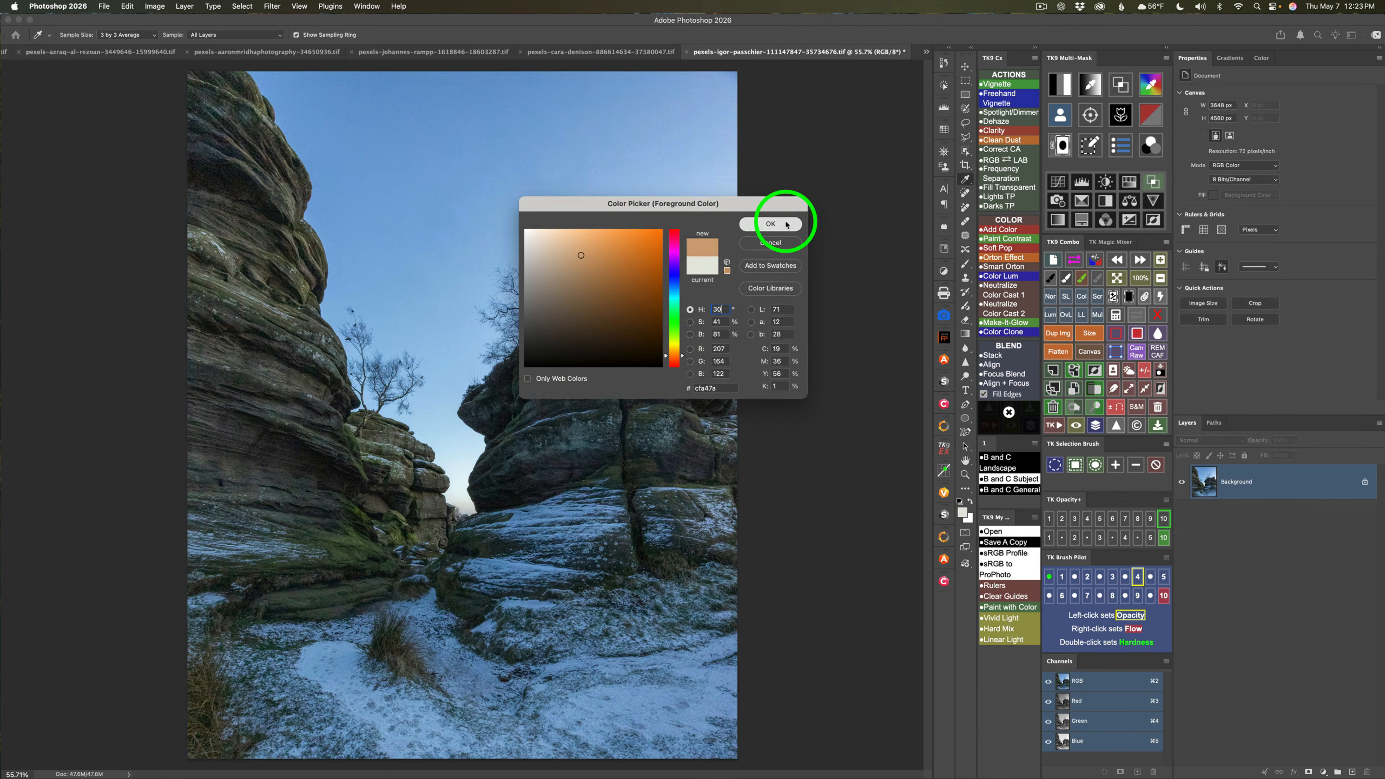
click(774, 223)
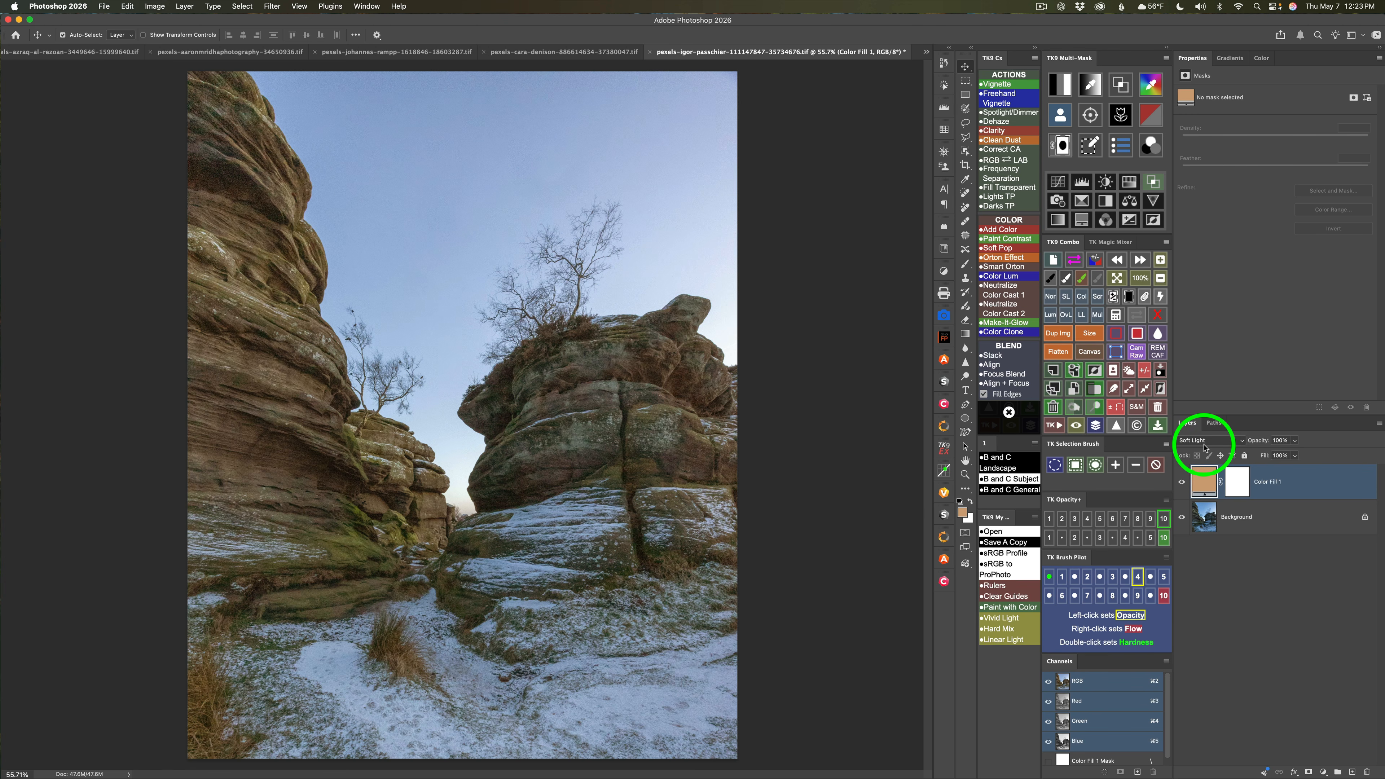
click(1182, 482)
click(1181, 482)
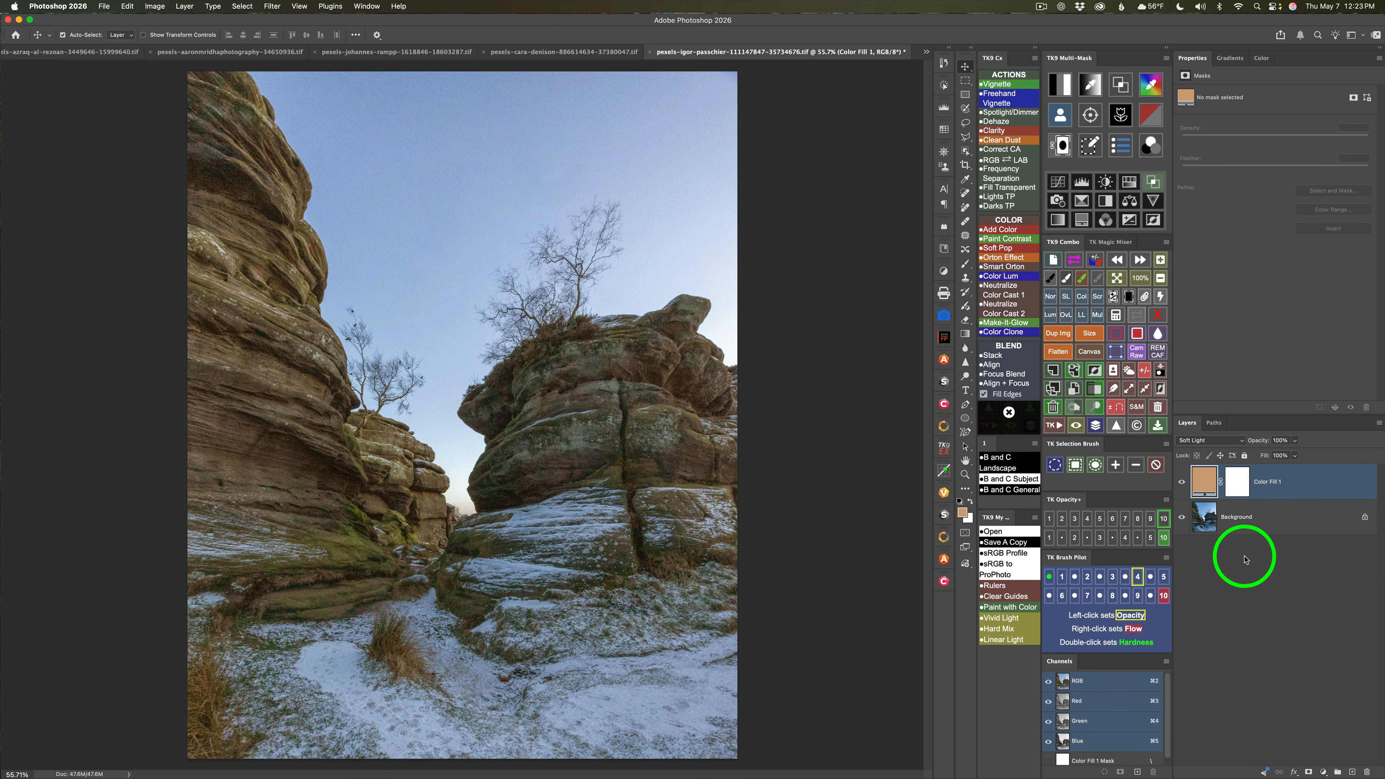
click(1182, 482)
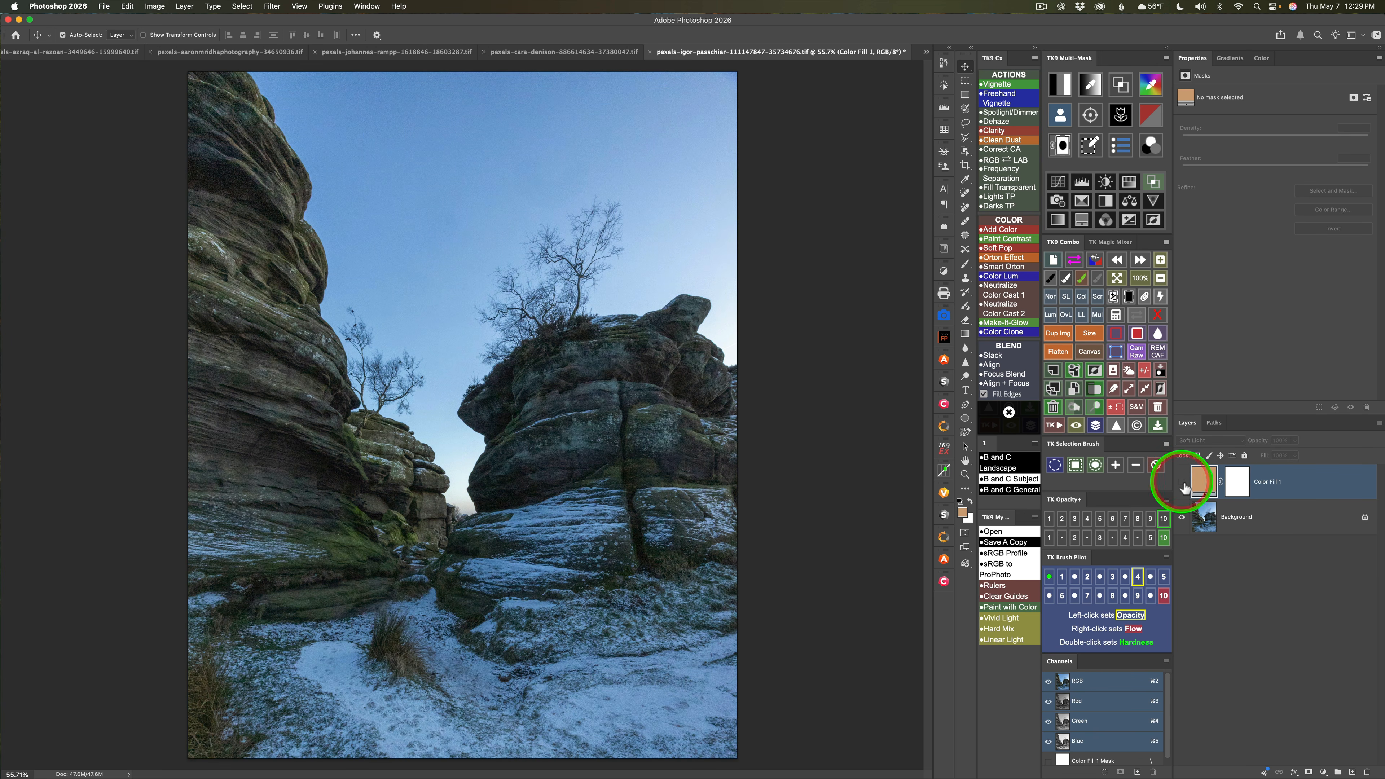
click(1181, 482)
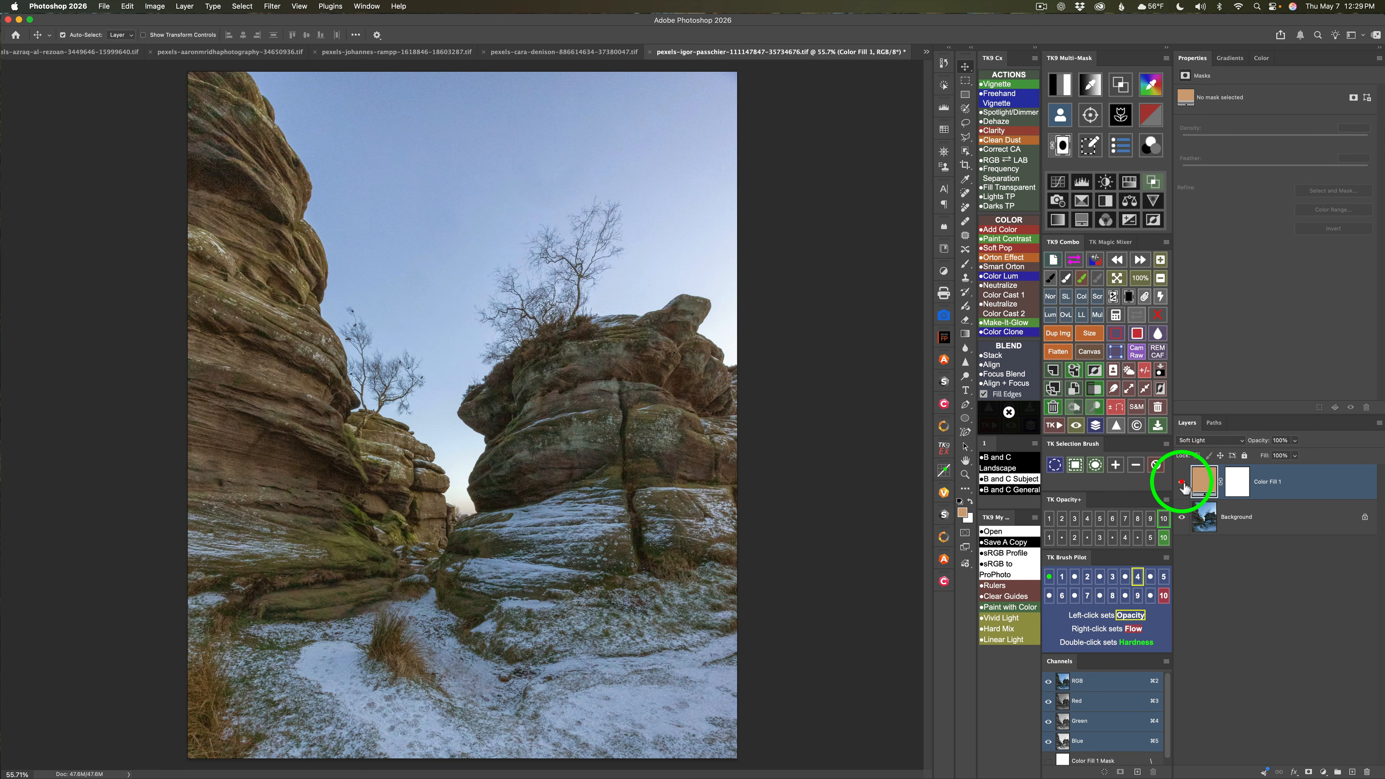
Set the brightness of the Color Fill 1 layer's color to B 50 and compare with the original.
double_click(1204, 480)
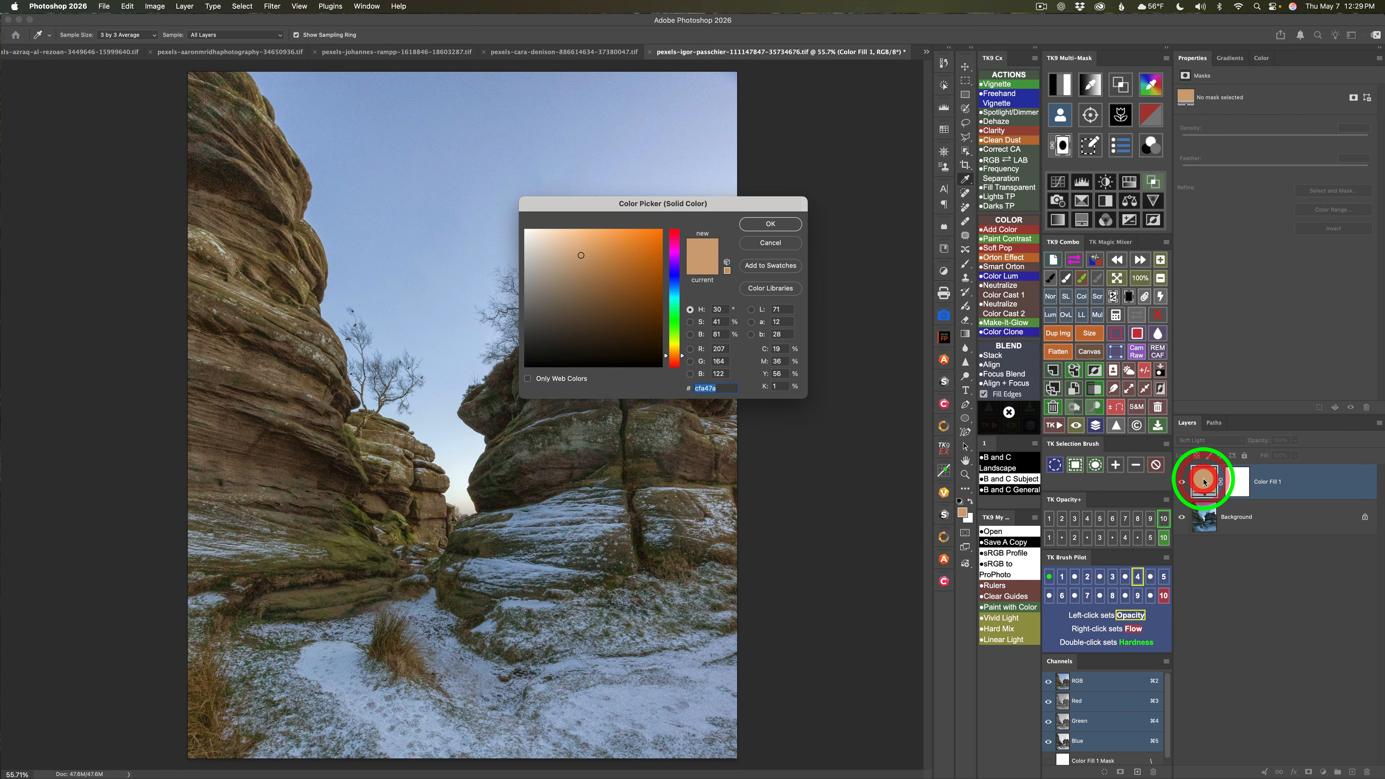
click(716, 334)
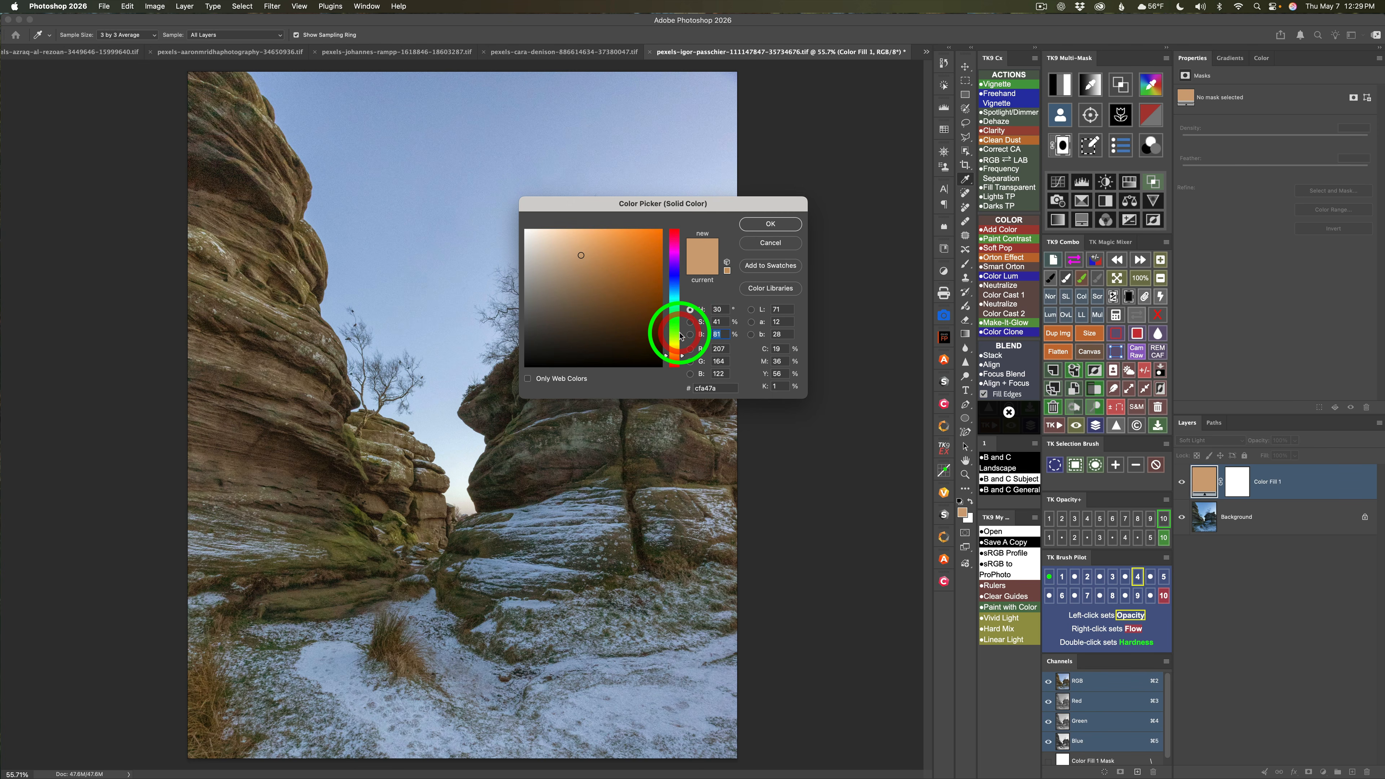
text(5)
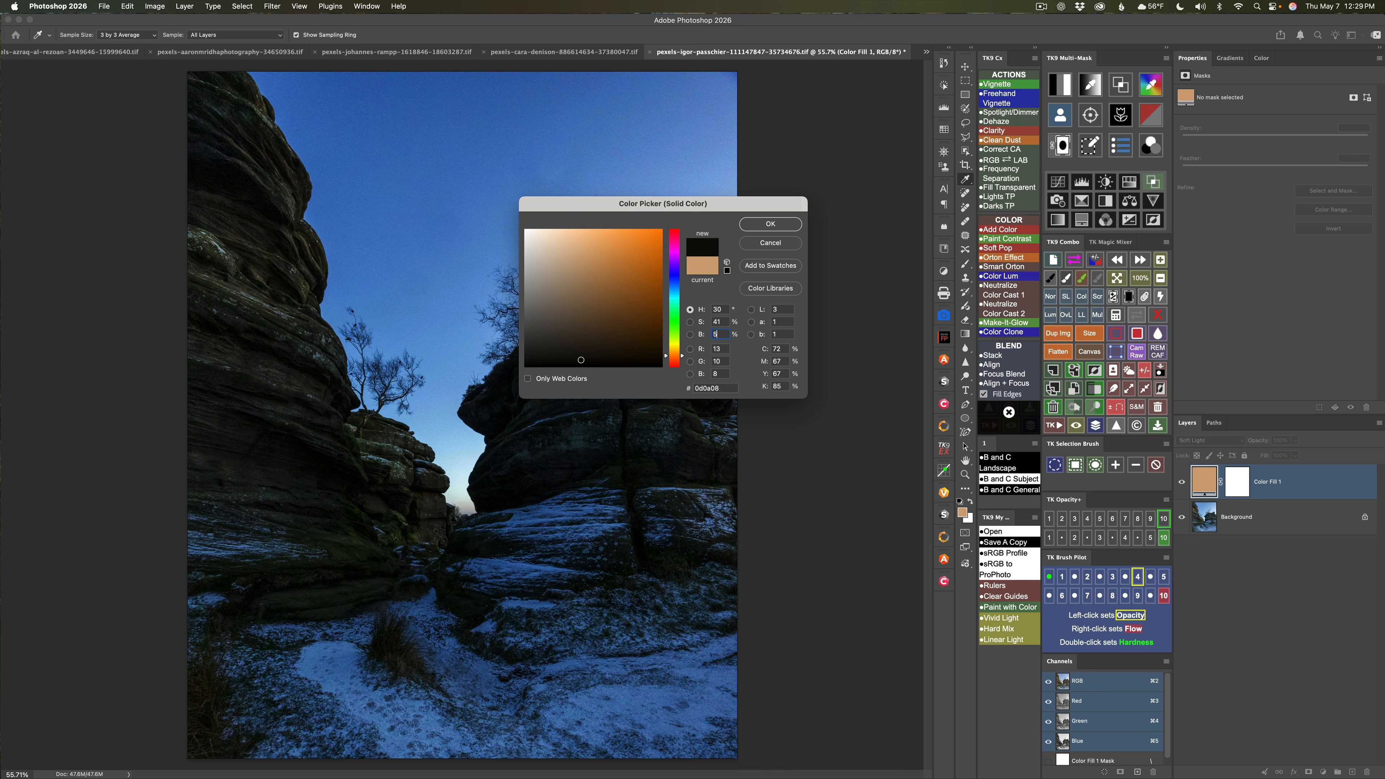
text(0)
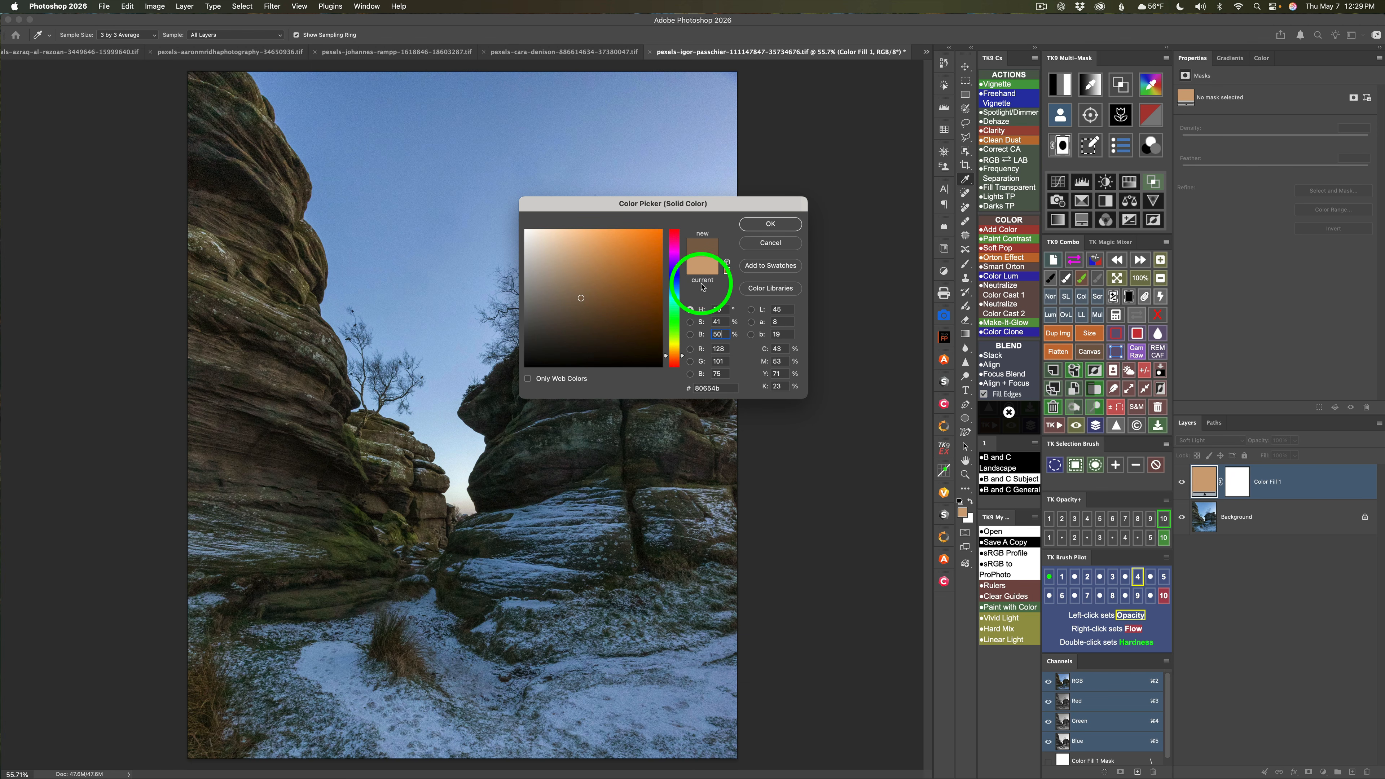
click(789, 228)
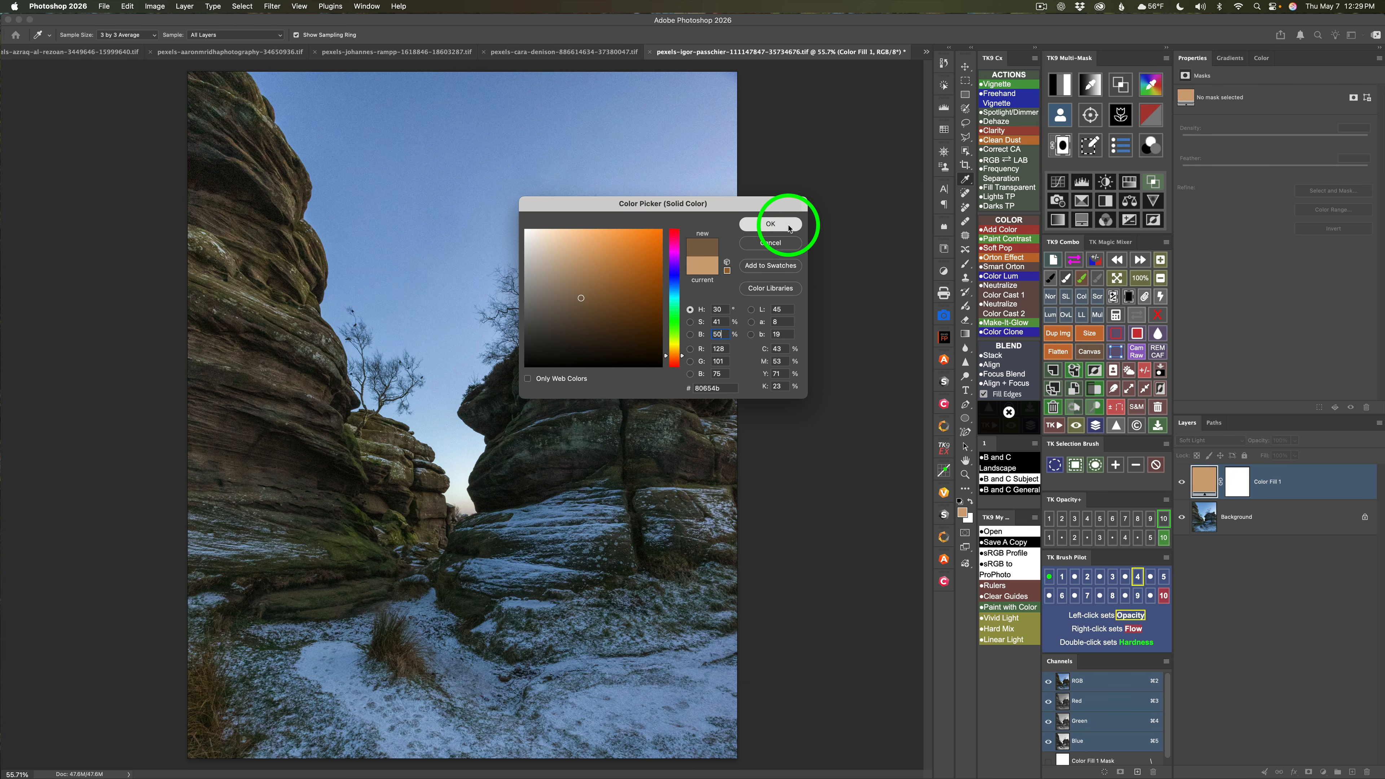
click(1181, 483)
click(1181, 483)
click(1182, 483)
click(1182, 483)
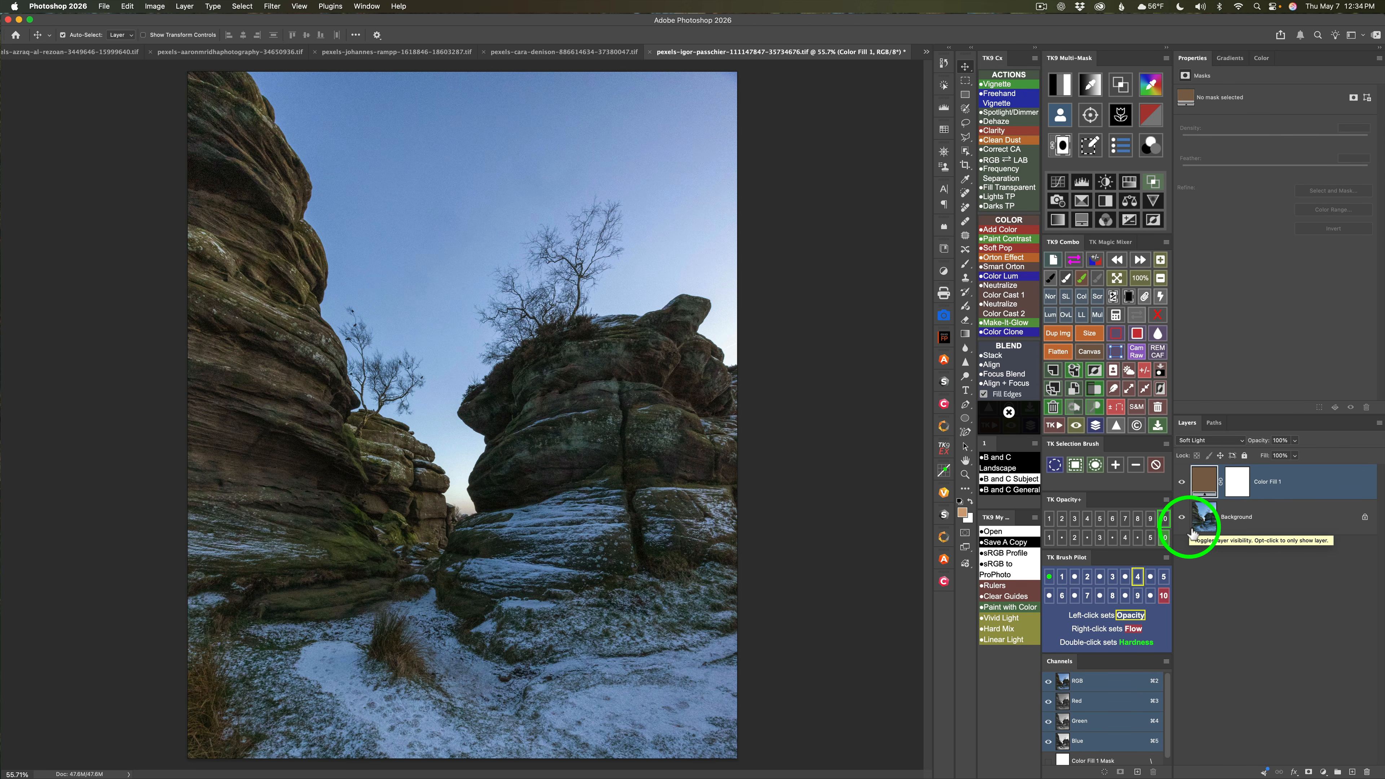
Raise the saturation of the Color Fill 1 layer's color to S 45, keeping H 30 and B 50.
click(1205, 480)
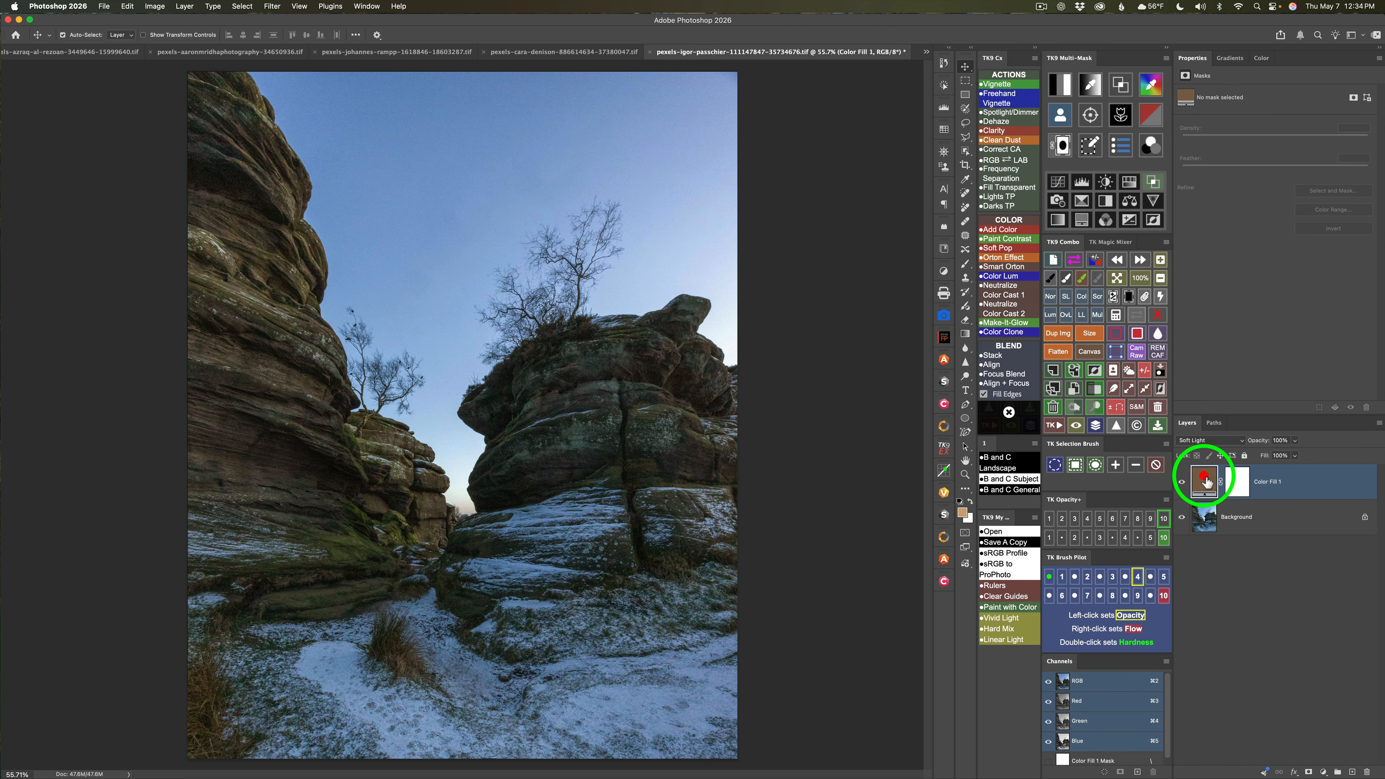
click(1206, 481)
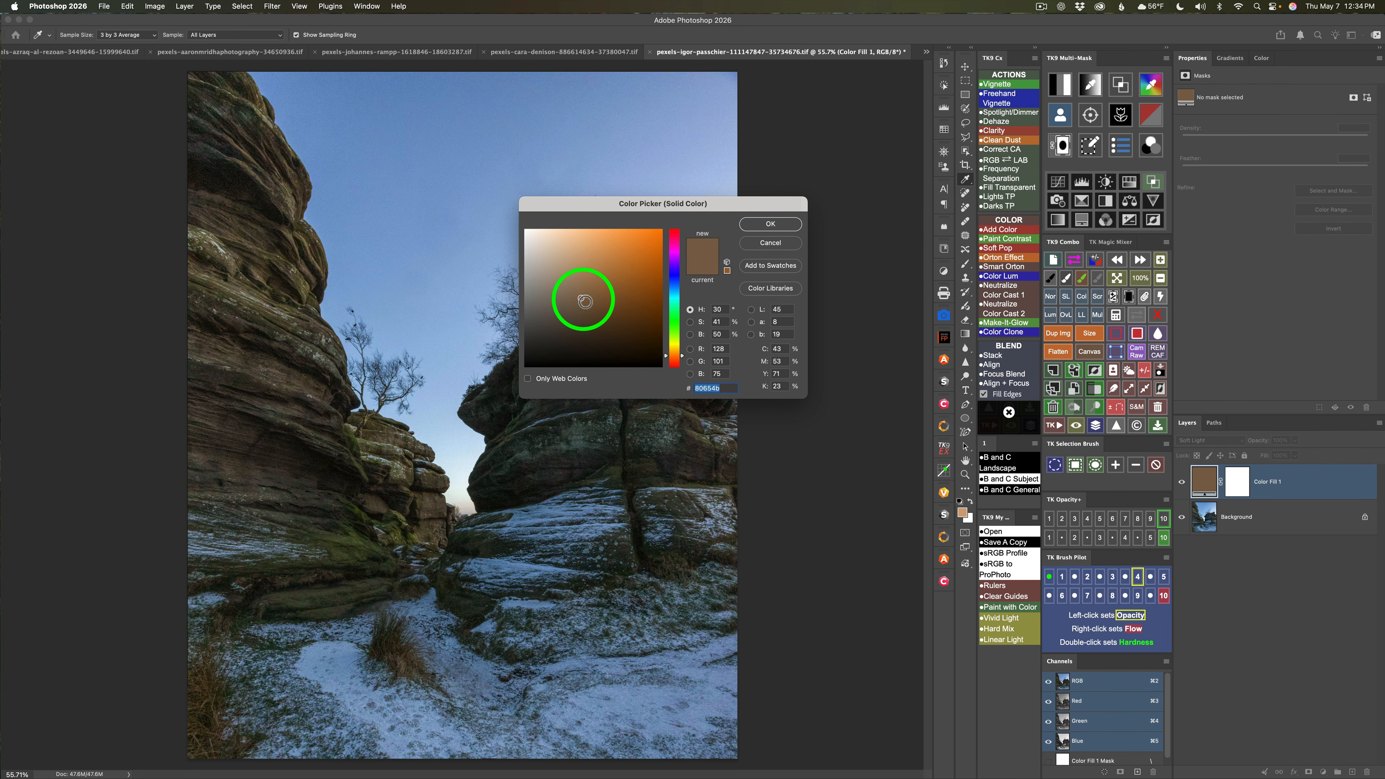
mouse_move(584, 301)
mouse_down()
mouse_move(602, 297)
mouse_move(567, 295)
mouse_move(718, 270)
mouse_up()
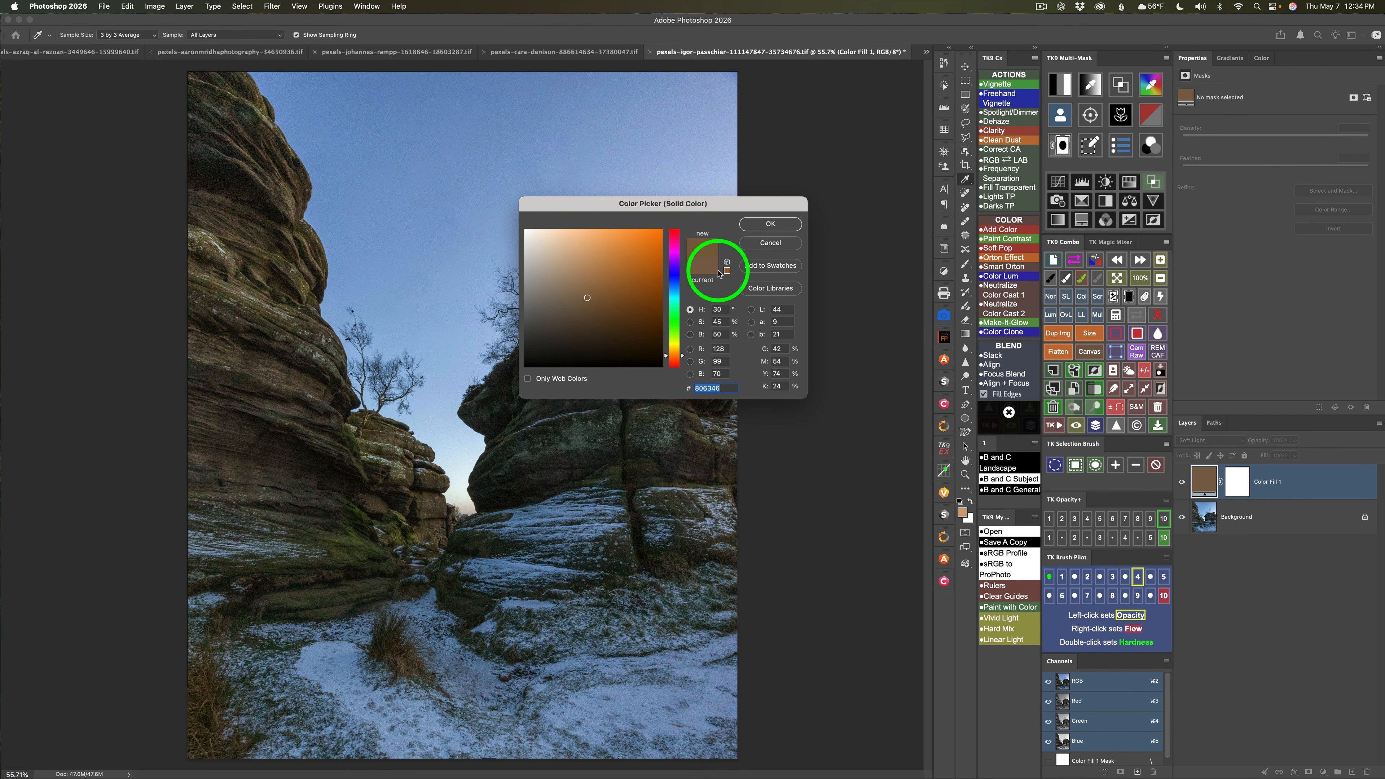
click(770, 229)
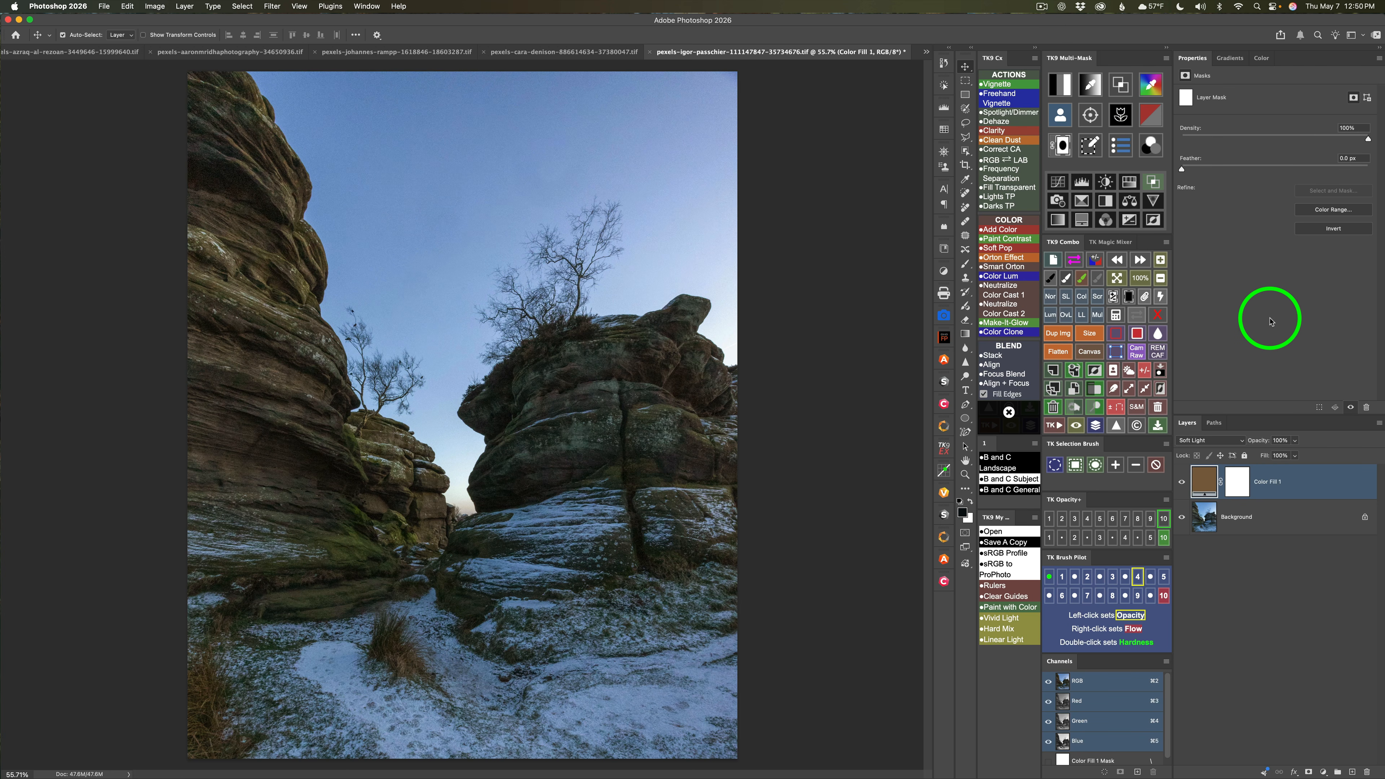
Run the Neutralize Color Cast 2 action on the rock photo.
click(1005, 308)
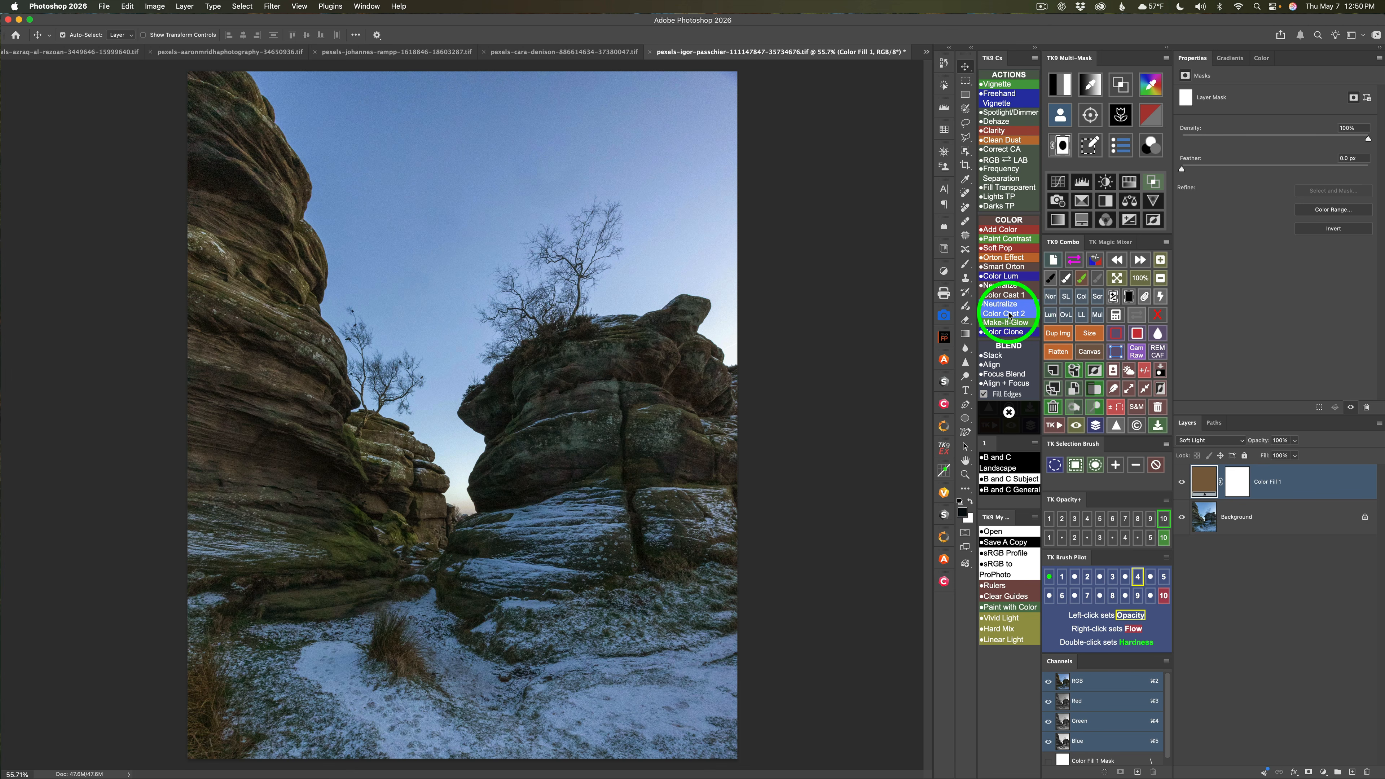